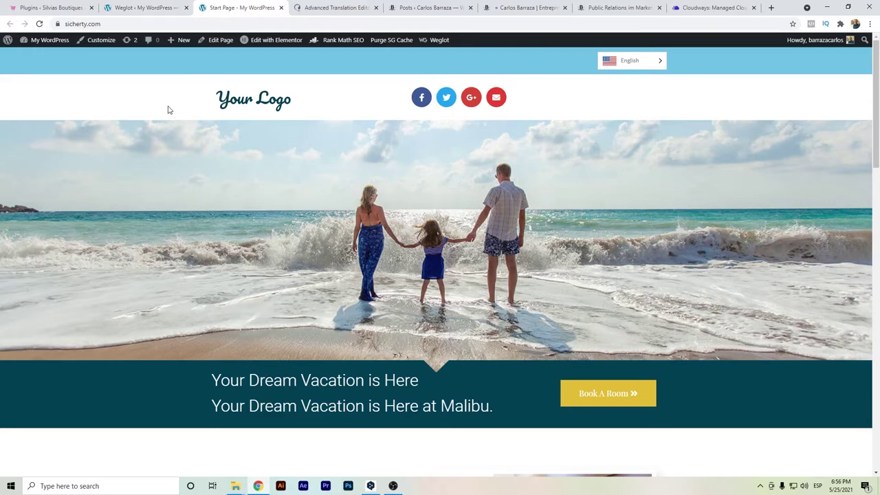
- Replace Español with German as the destination language in the Weglot settings and look through the original language options
left_click(646, 68)
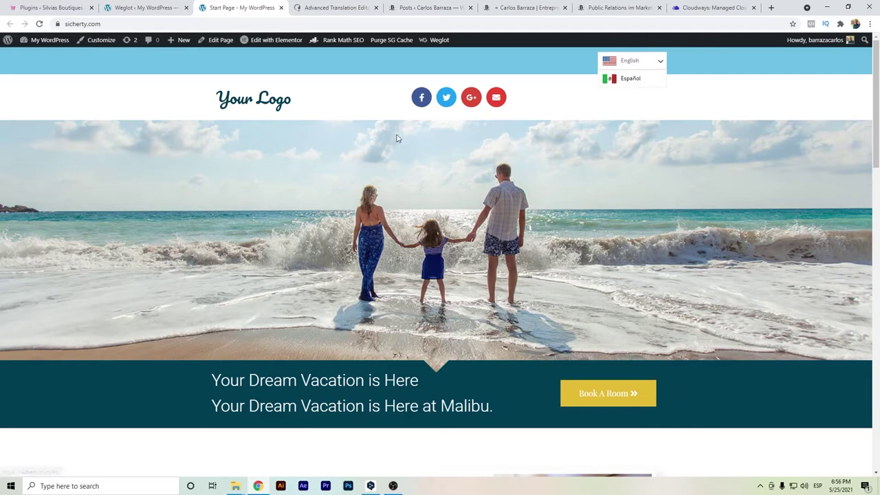
left_click(165, 7)
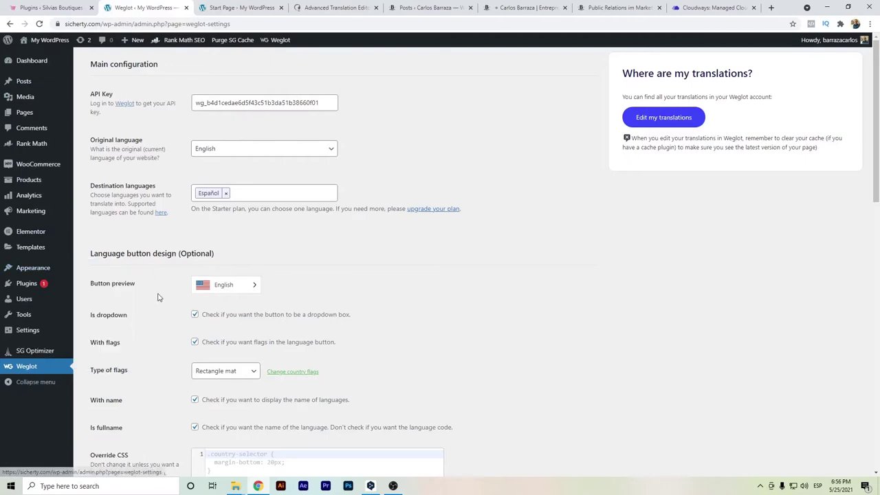
left_click(225, 194)
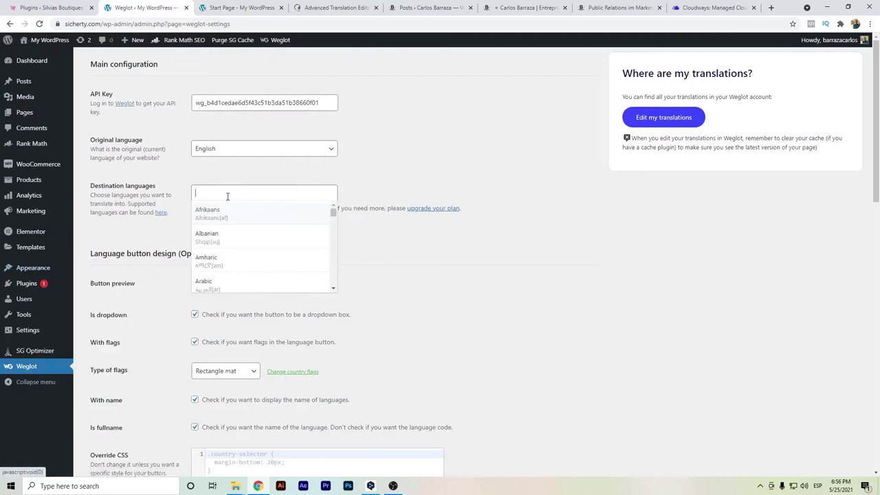
type("deu")
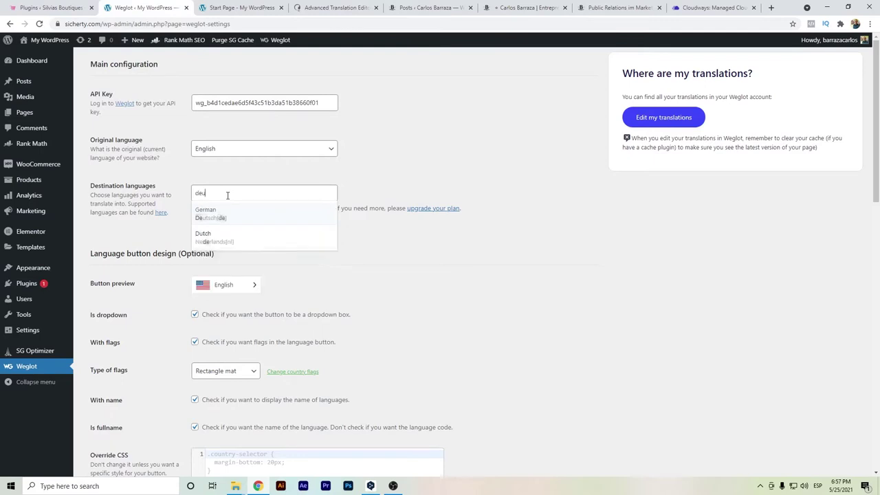
left_click(230, 209)
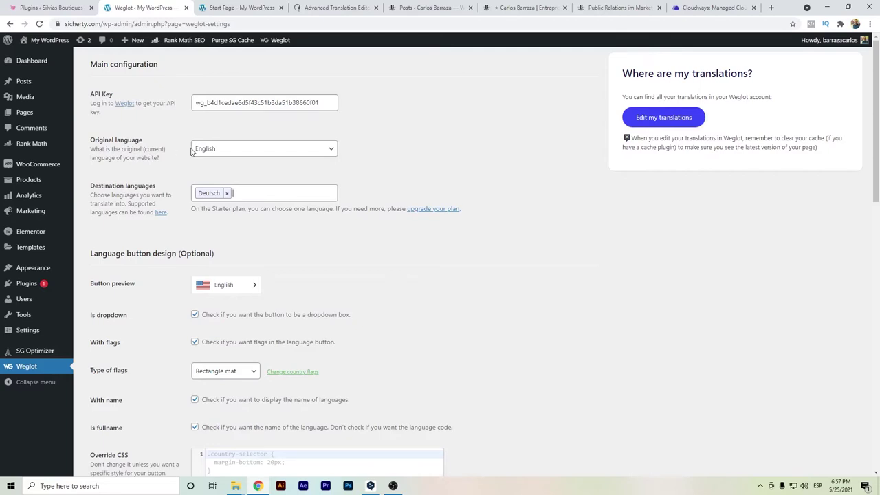
left_click(232, 153)
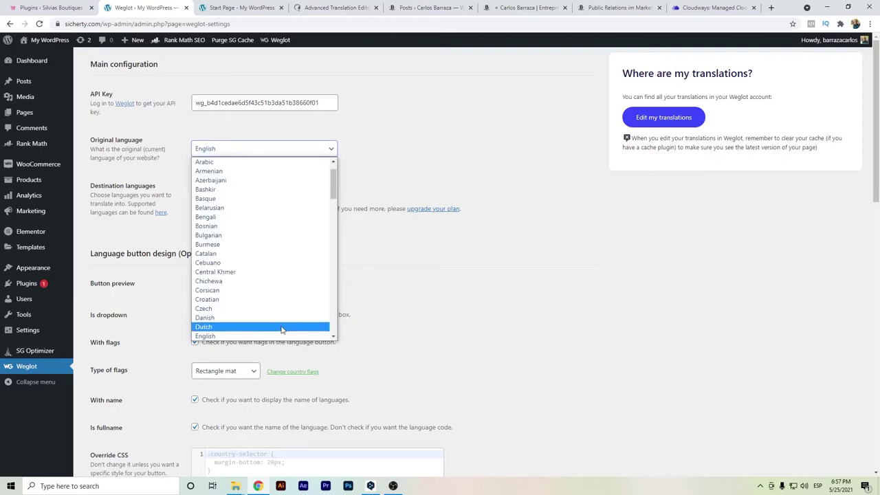
left_click(375, 266)
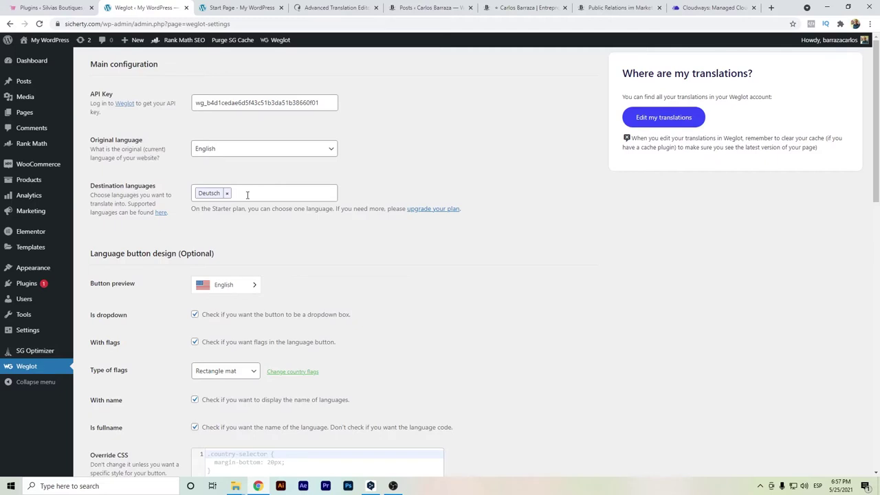
- Turn the language button's dropdown and flags options off and back on to compare the button previews
scroll(248, 194, "down", 1)
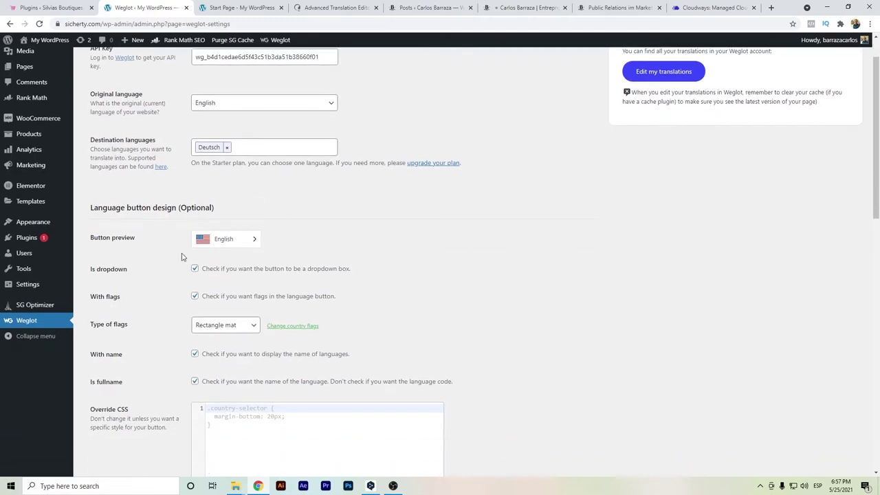
scroll(172, 244, "down", 2)
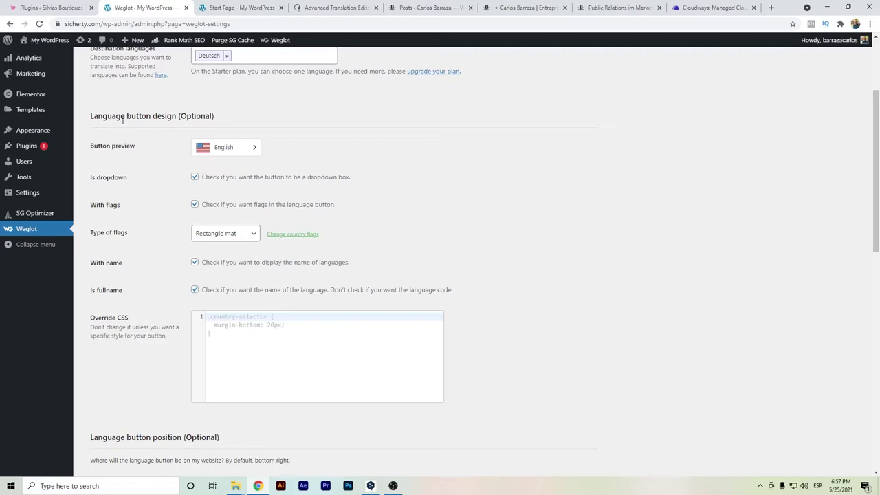
left_click(195, 177)
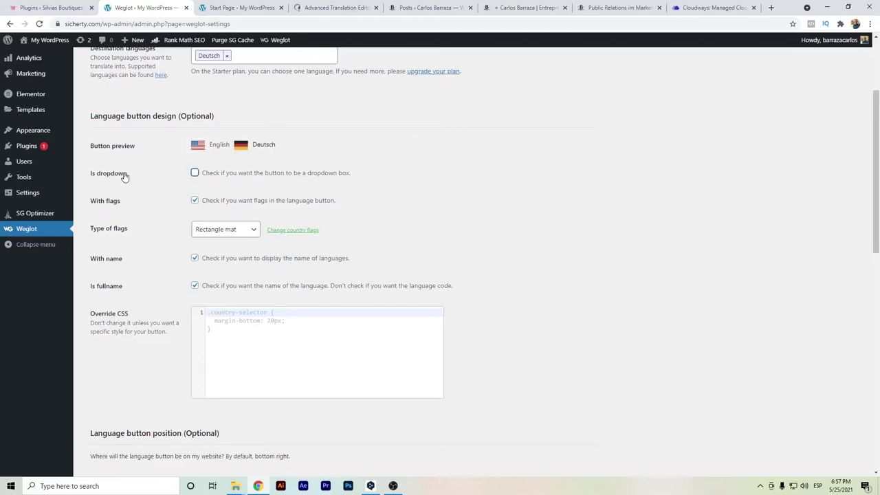
left_click(195, 173)
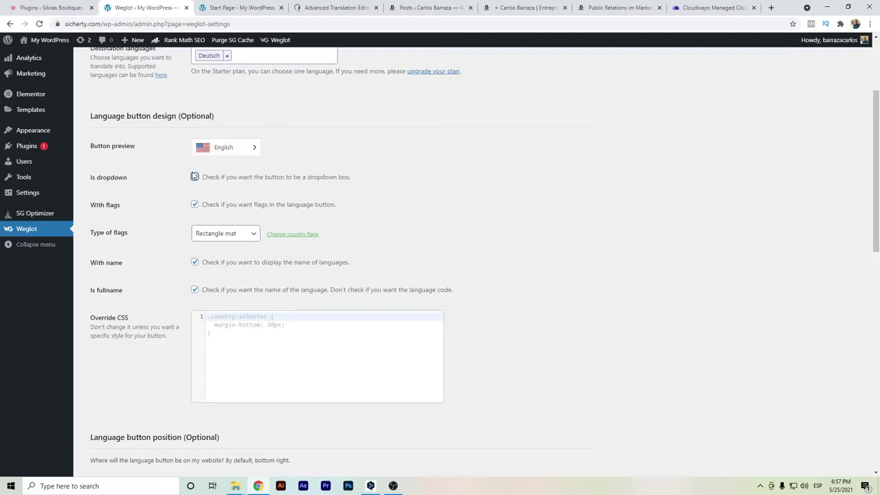
left_click(195, 206)
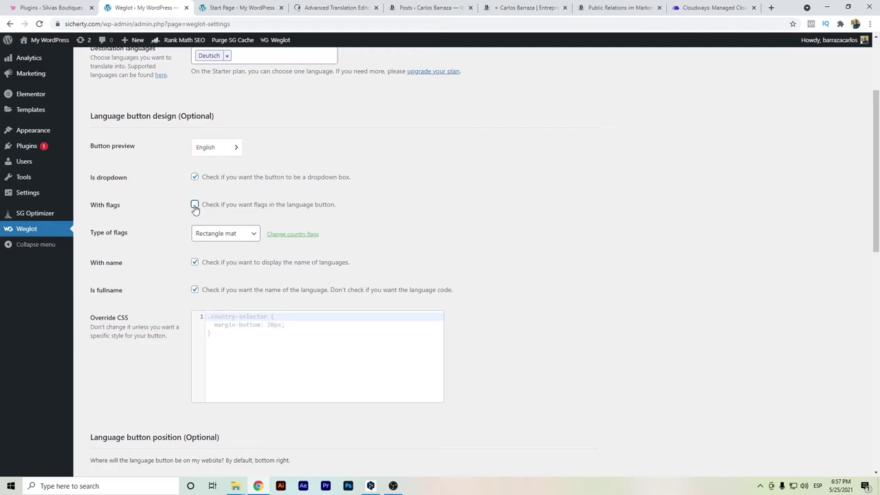
left_click(195, 206)
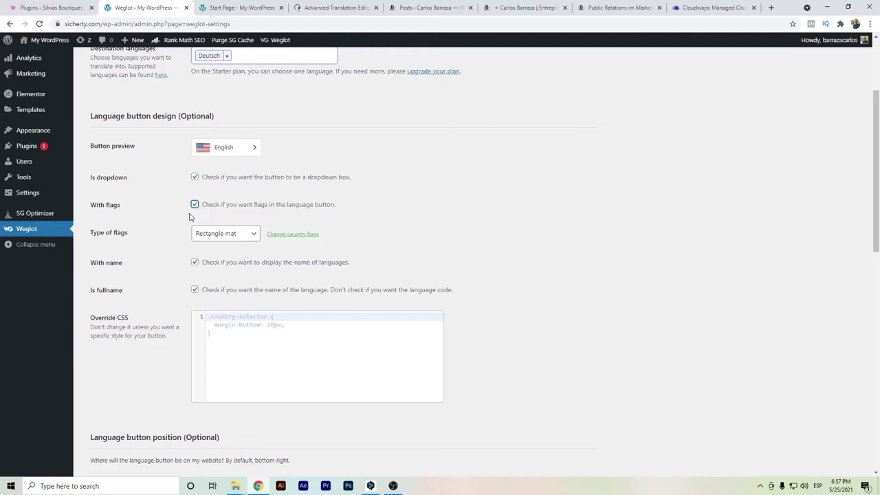
- Review the remaining Weglot settings for button position, translation exclusion and other options, and save the changes
scroll(192, 217, "down", 2)
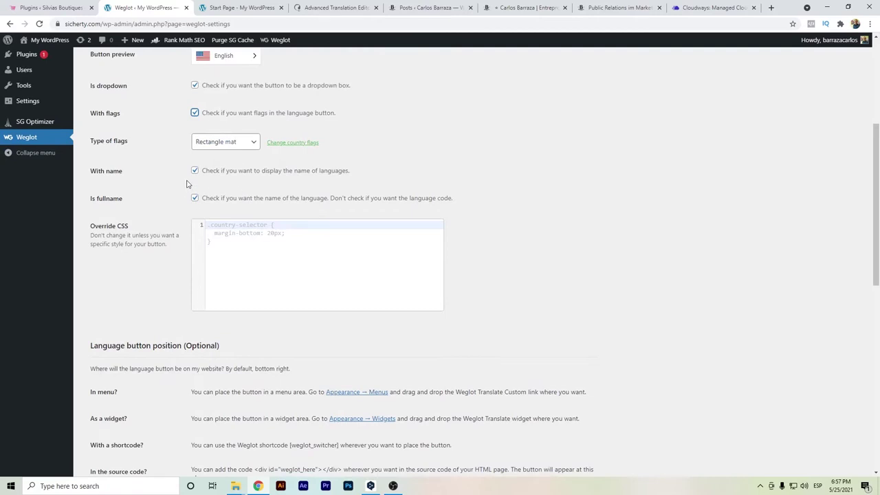
scroll(200, 188, "down", 3)
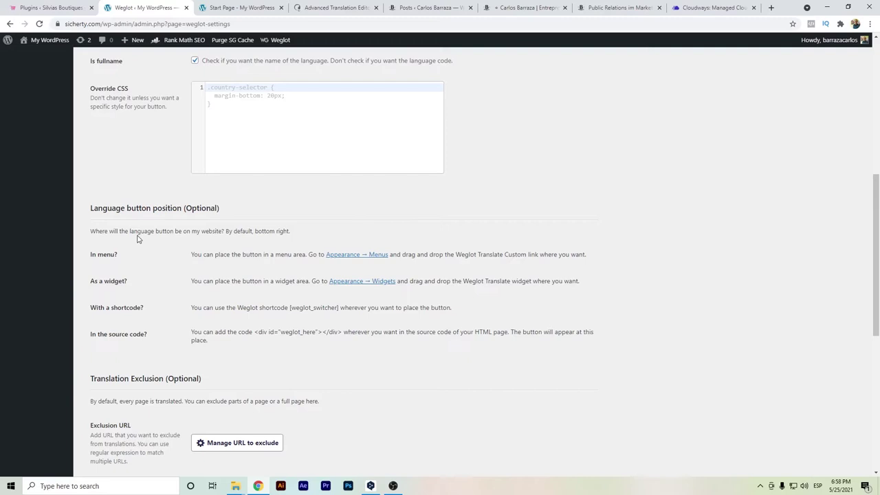
scroll(134, 234, "down", 1)
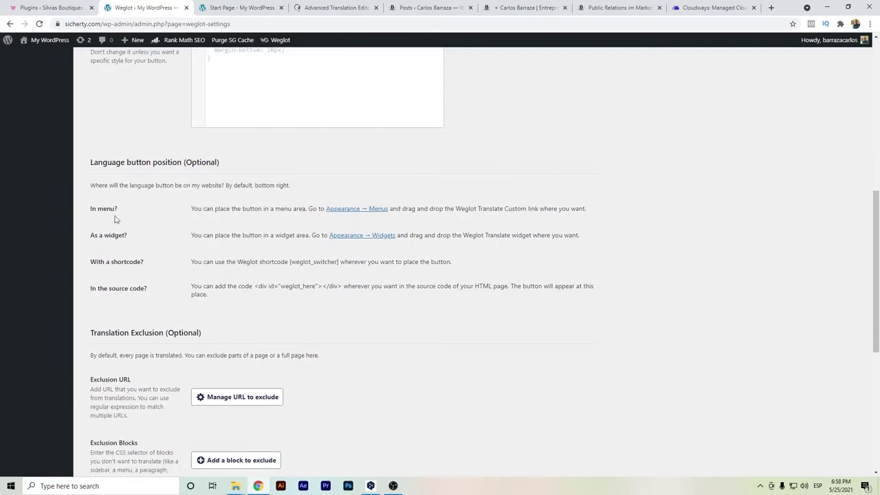
scroll(114, 231, "down", 3)
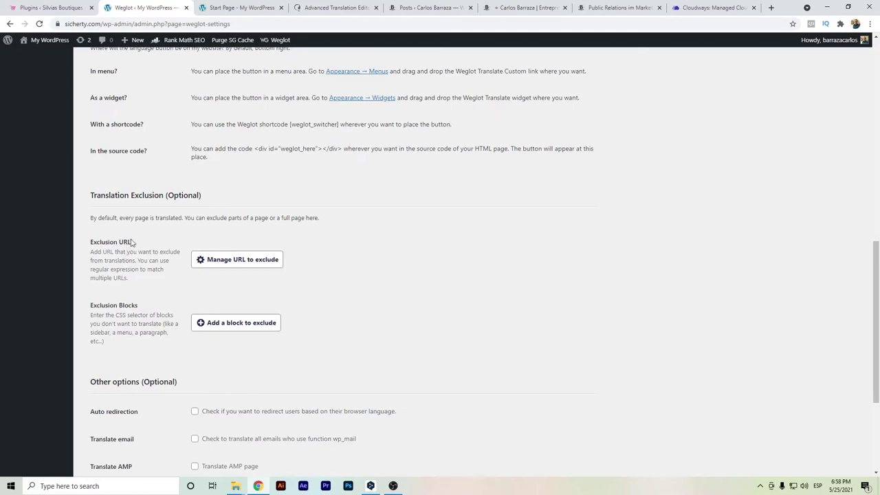
scroll(127, 247, "down", 2)
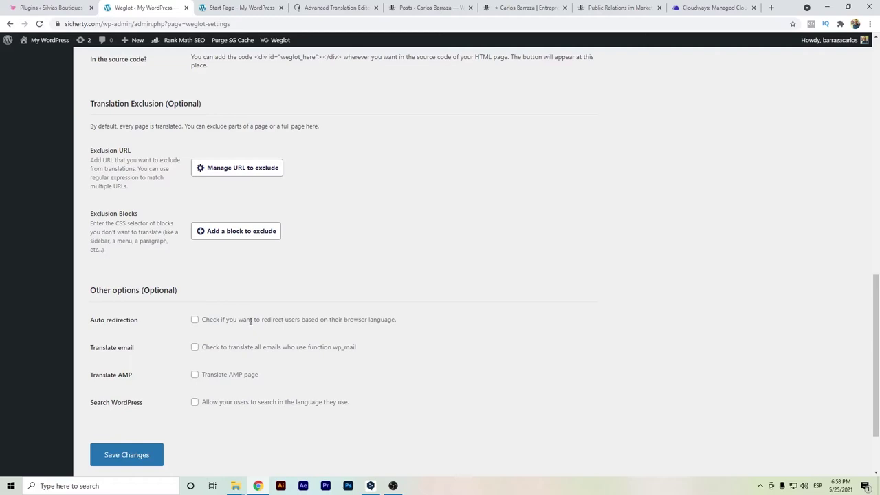
scroll(234, 330, "up", 15)
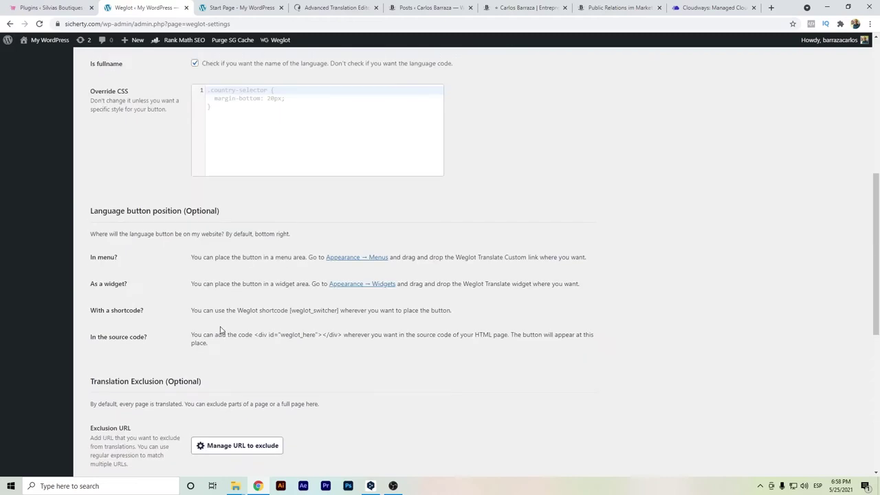
scroll(199, 210, "down", 15)
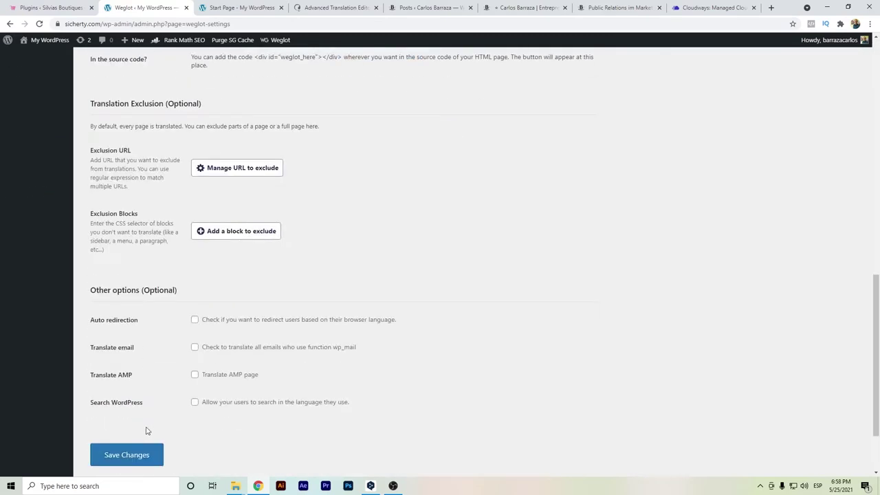
left_click(151, 459)
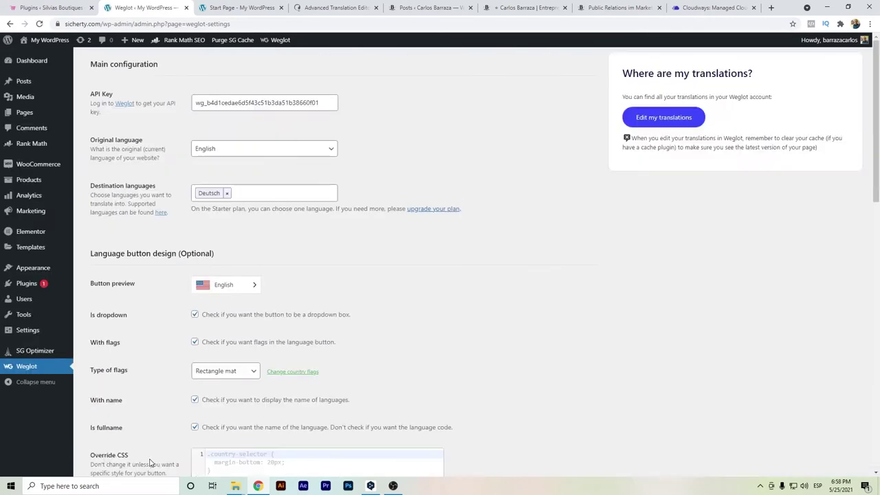
- Reload the sicherty.com start page and switch its language to Deutsch
left_click(229, 7)
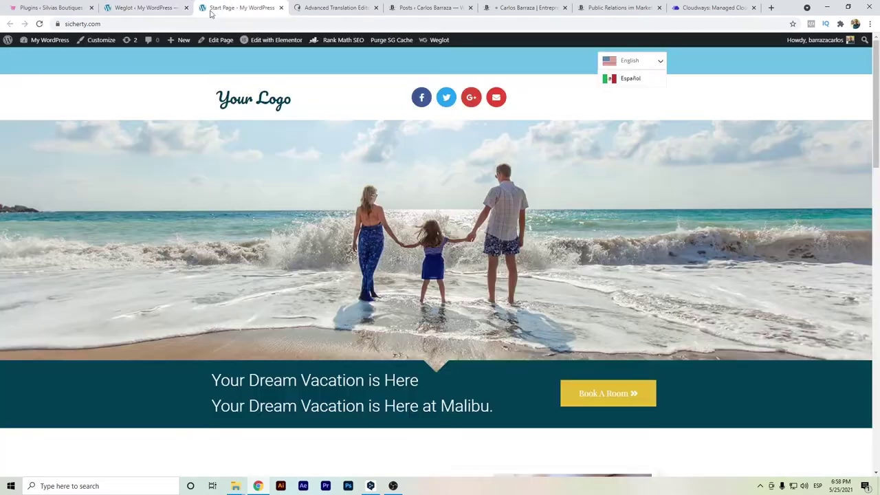
left_click(39, 23)
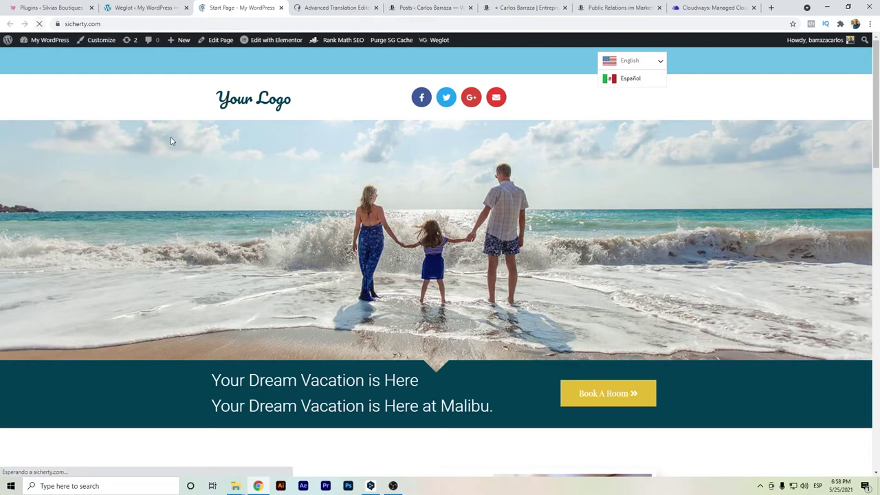
left_click(632, 80)
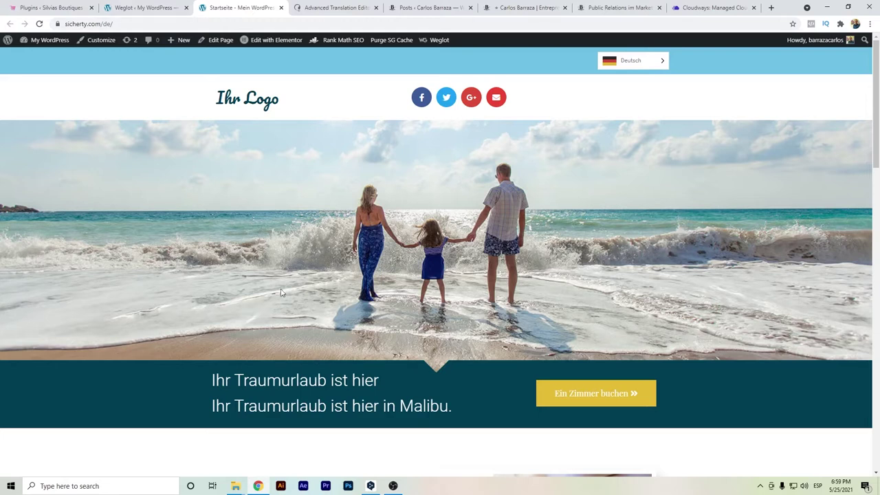
- Examine the German version of the start page, checking the translated headings, text blocks and buttons down the whole page
scroll(319, 371, "down", 1)
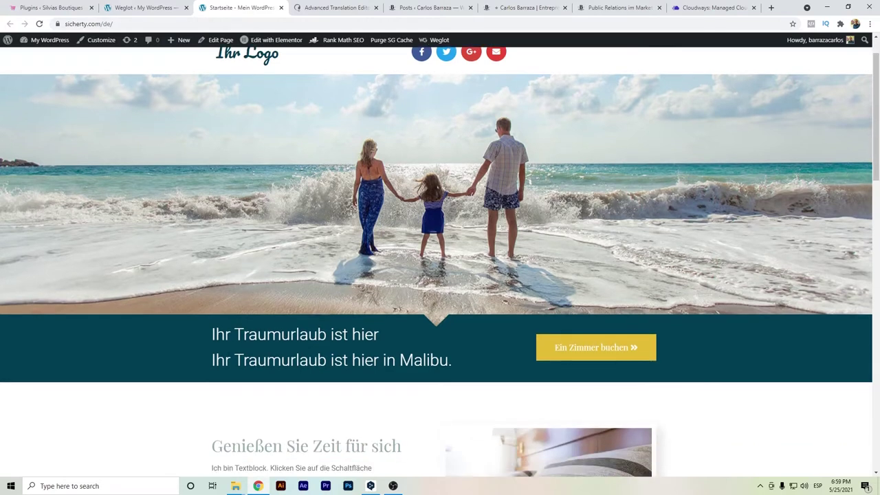
scroll(303, 350, "down", 2)
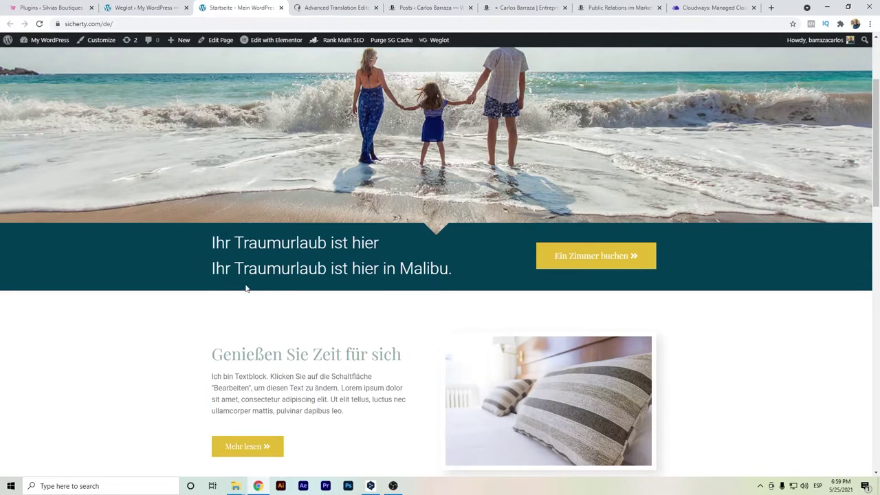
scroll(245, 289, "down", 2)
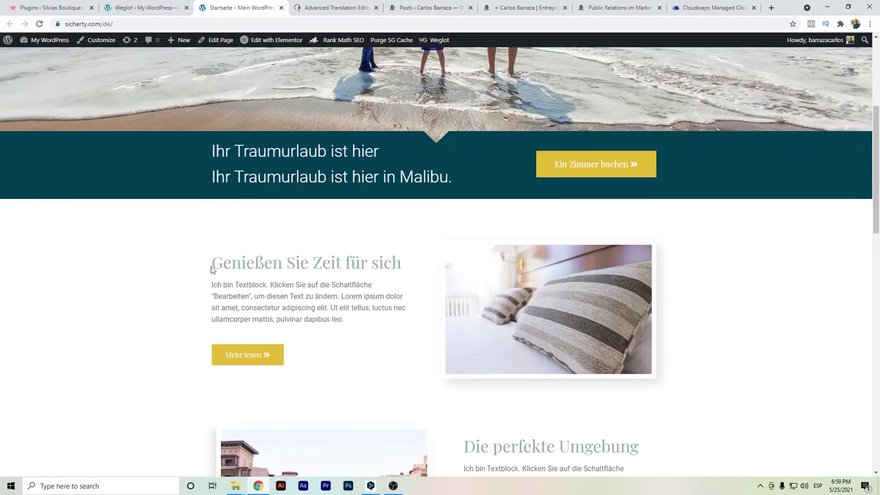
left_click_drag(214, 263, 407, 265)
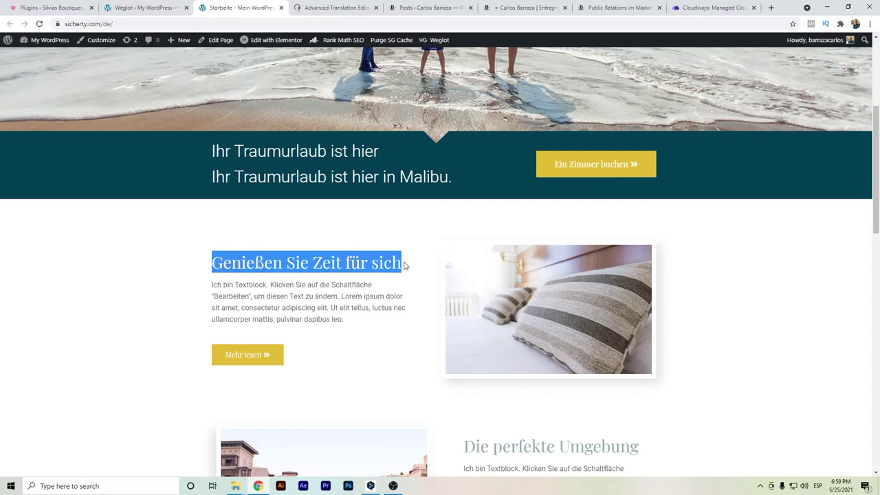
left_click(190, 293)
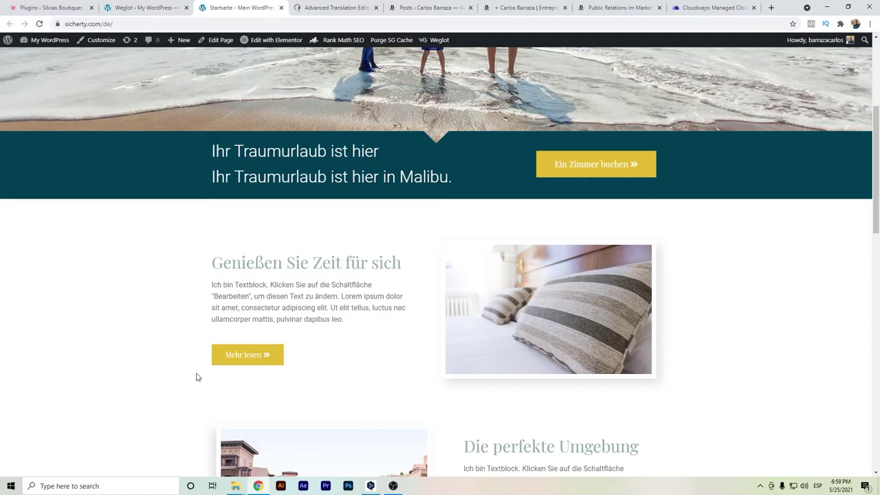
scroll(612, 171, "down", 3)
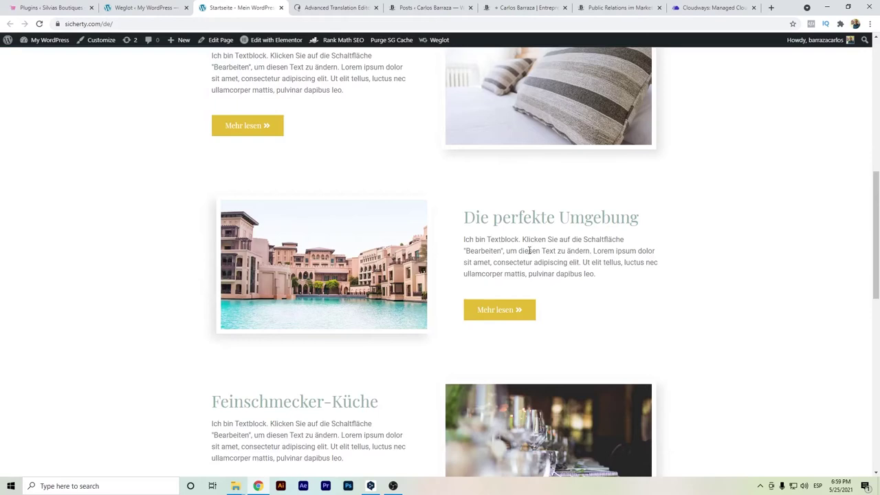
scroll(364, 261, "down", 8)
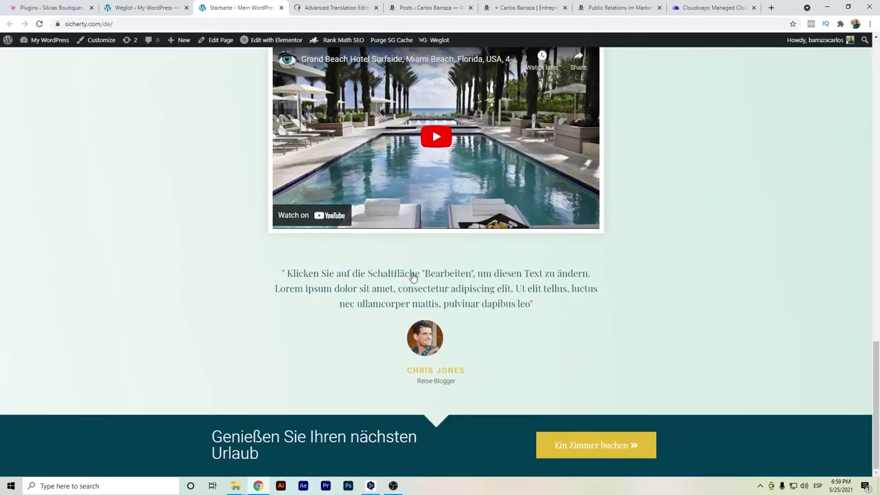
scroll(413, 278, "up", 20)
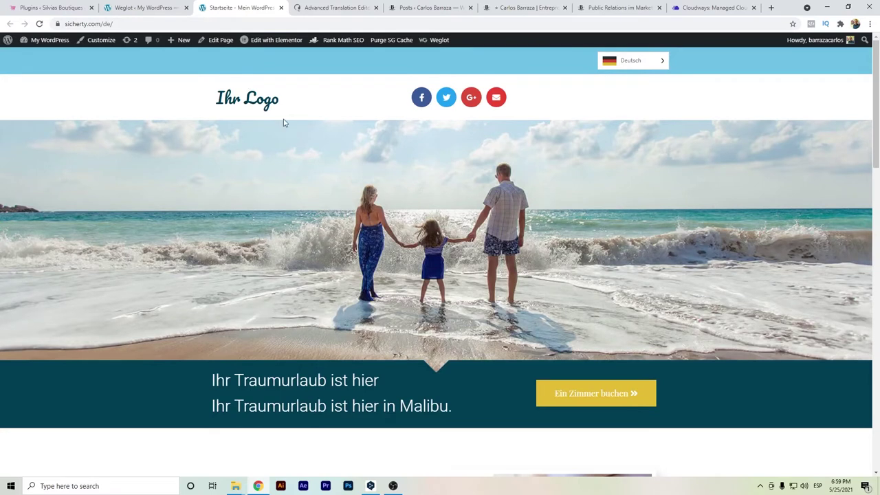
- Examine the language links on the second multilingual site's German home page and its translated post "Public Relations im Marketing"
left_click(511, 8)
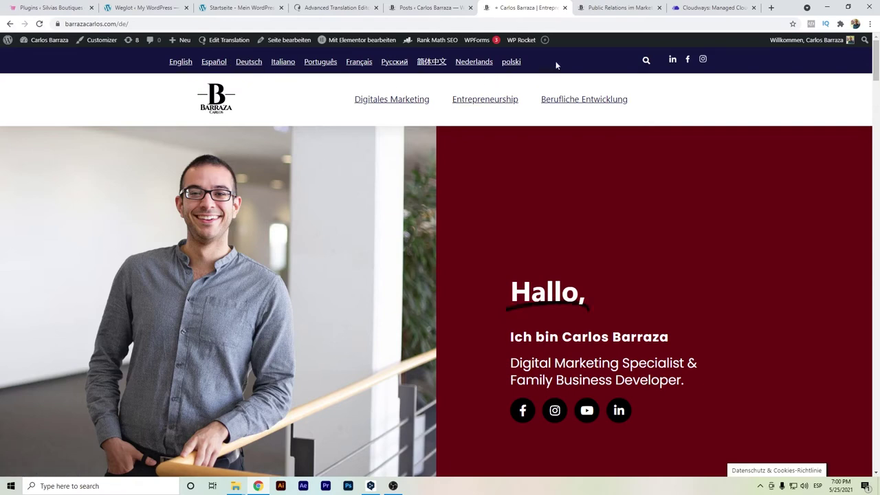
left_click(605, 5)
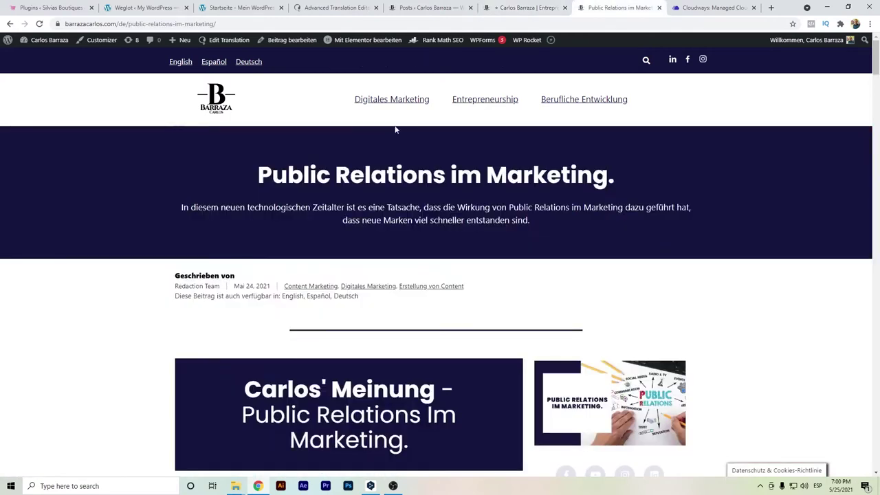
scroll(255, 177, "down", 2)
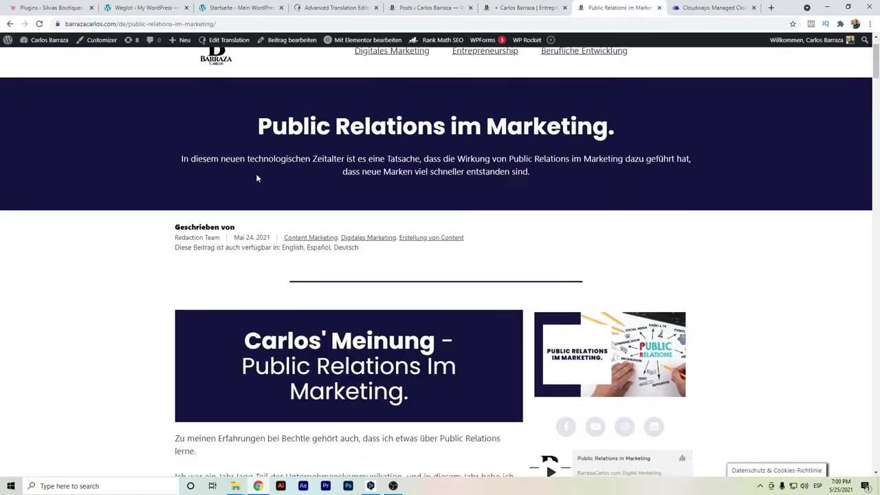
mouse_move(876, 69)
left_mouse_down()
mouse_move(876, 423)
mouse_move(877, 69)
left_mouse_up()
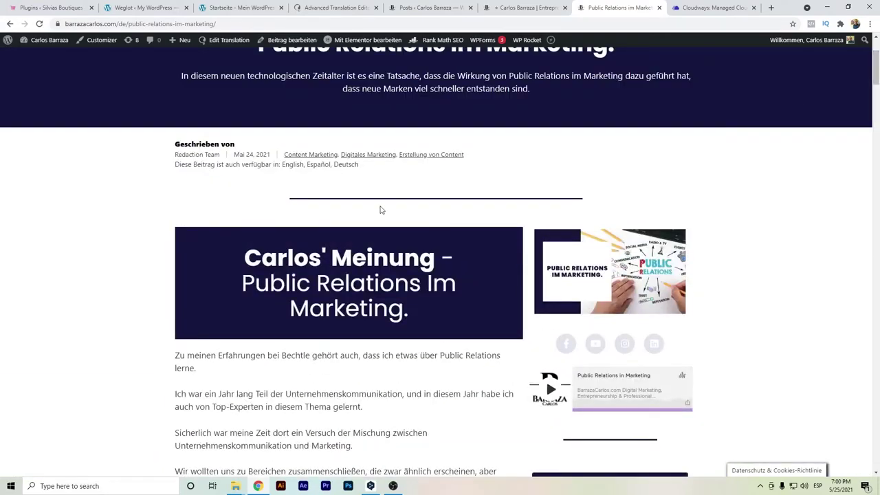
scroll(381, 210, "up", 2)
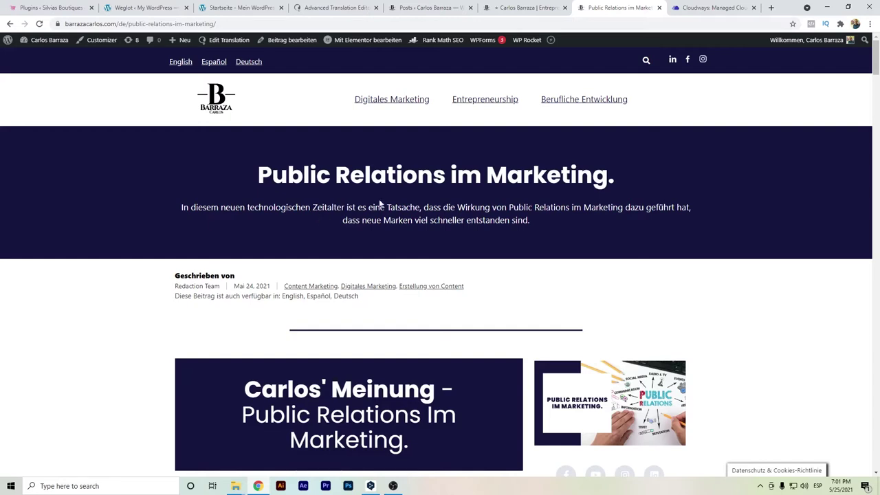
- From the site's posts list, open the WPML language settings and view the full list of languages that can be added or removed
mouse_move(371, 486)
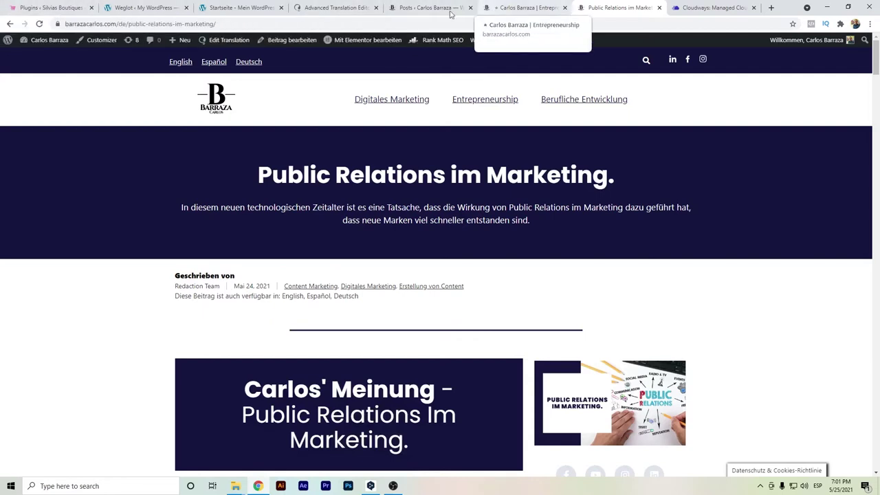
left_click(430, 7)
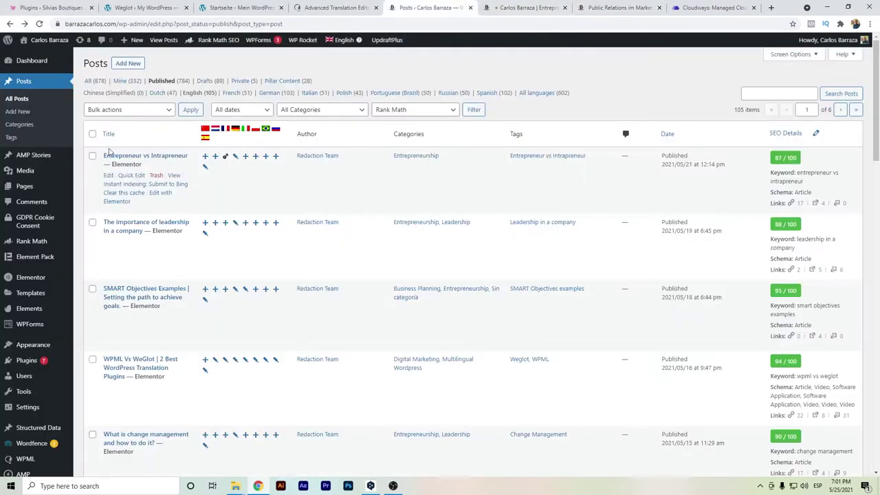
left_click(34, 465)
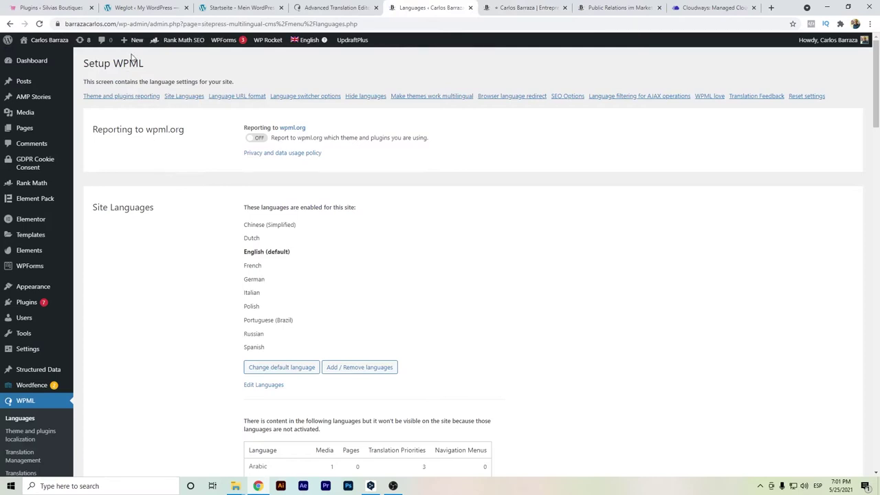
scroll(212, 263, "down", 1)
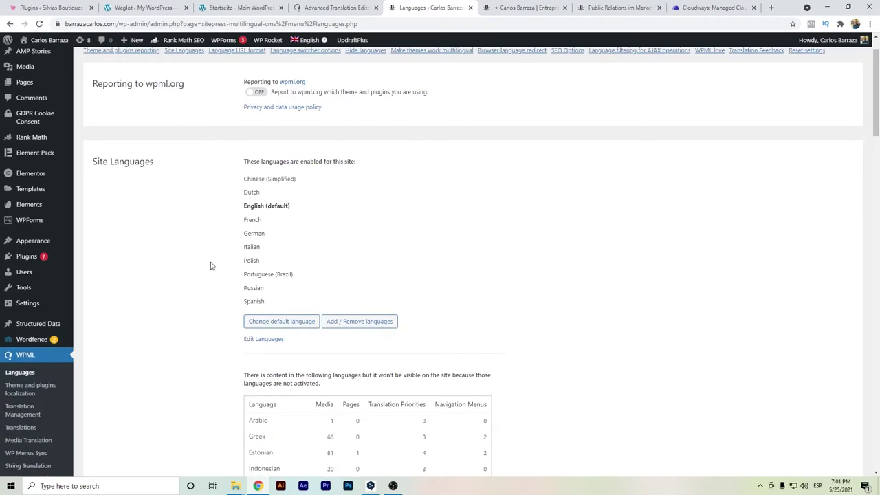
left_click(376, 323)
scroll(303, 297, "down", 3)
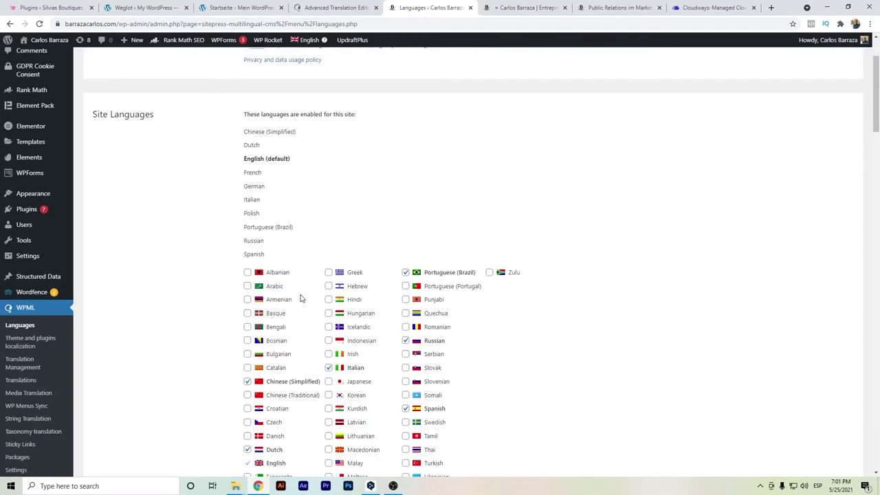
scroll(272, 250, "down", 2)
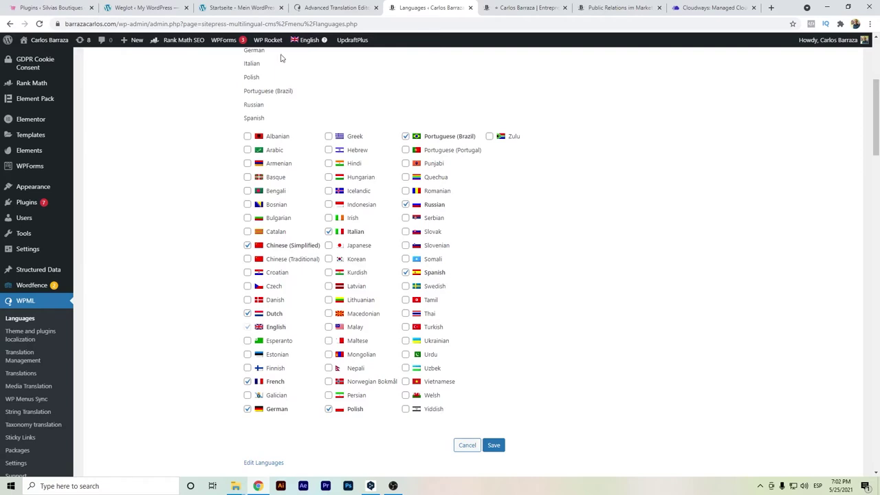
- Open the Weglot dashboard in a new tab and compare the translated languages and word limits of its upgrade plans
left_click(771, 8)
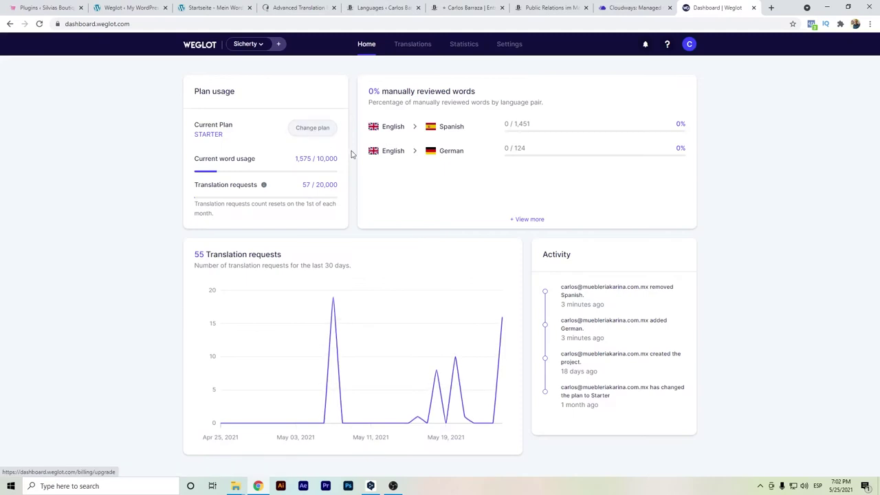
left_click(303, 134)
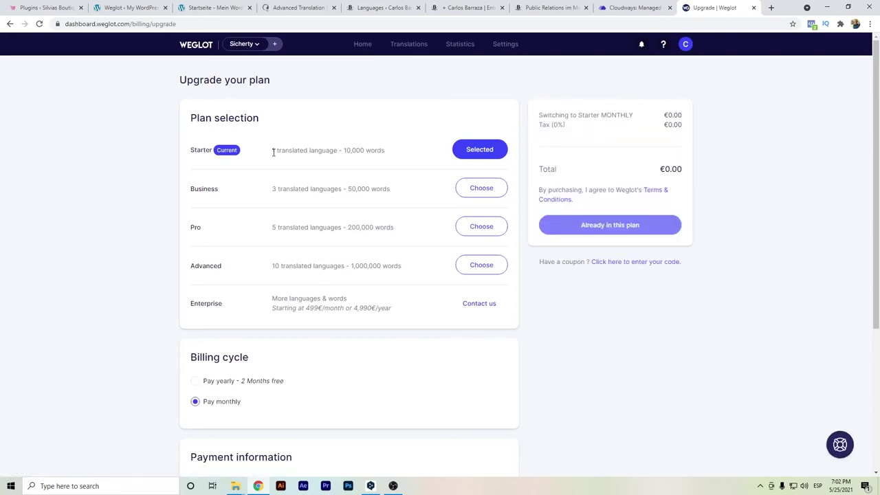
double_click(274, 189)
triple_click(271, 192)
left_click(270, 229)
double_click(275, 189)
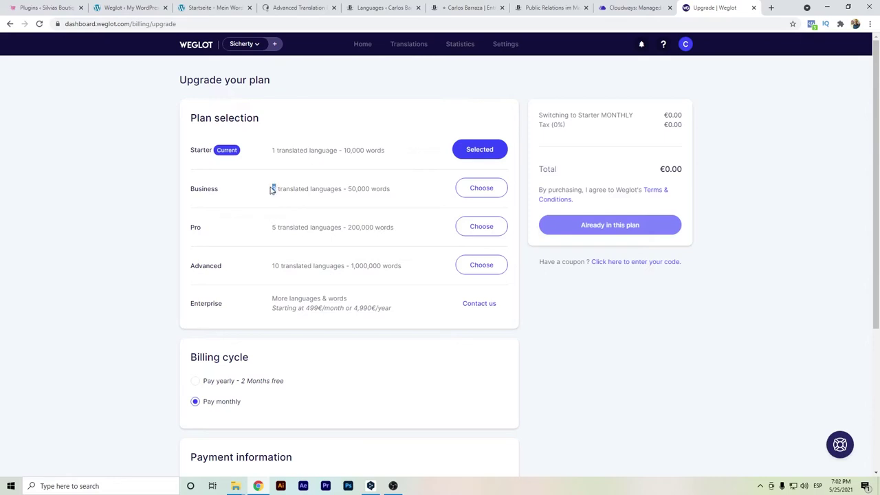
double_click(274, 227)
left_click_drag(349, 227, 398, 233)
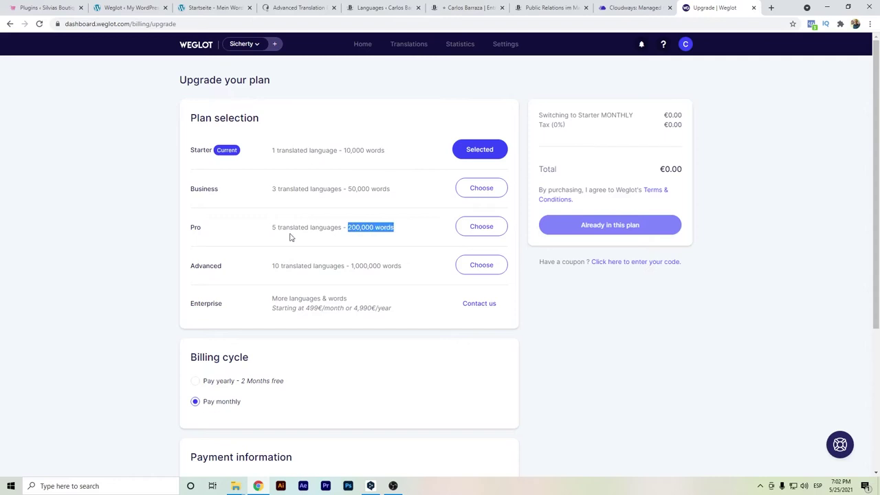
left_click_drag(276, 225, 271, 228)
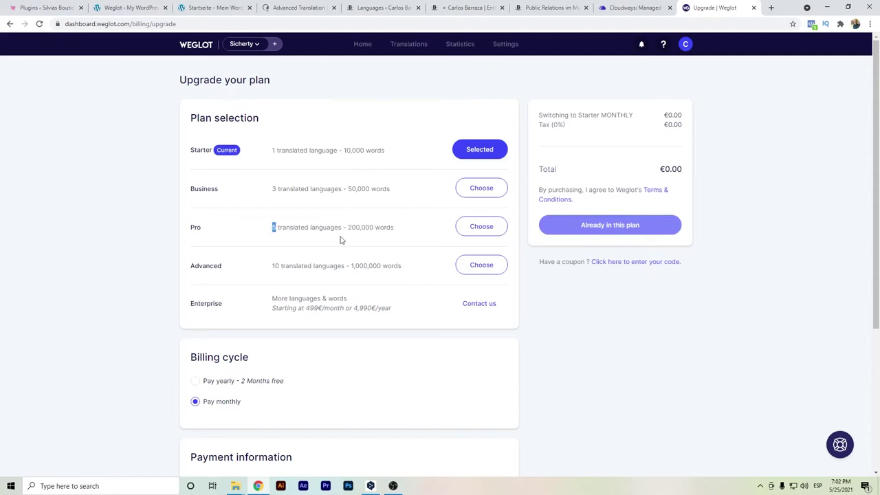
left_click_drag(348, 227, 372, 227)
- Return to the WPML language settings, cancel the site language selection and review the Language URL format options
left_click(386, 7)
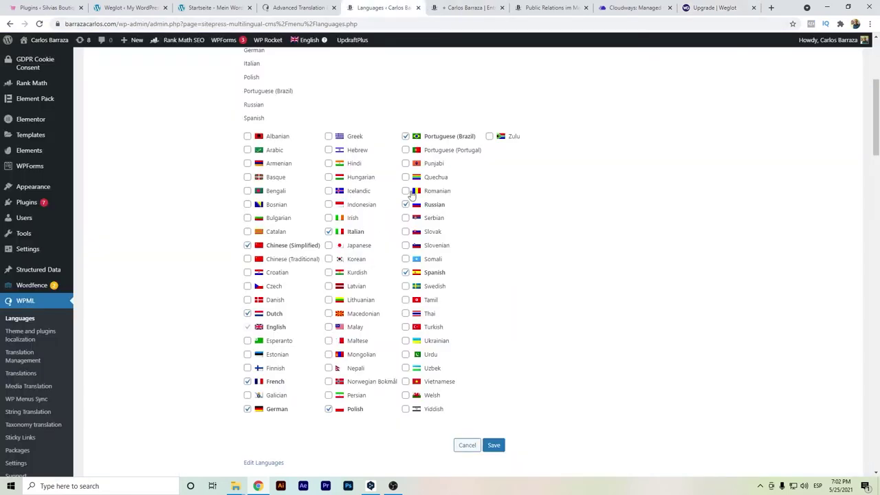
left_click(466, 446)
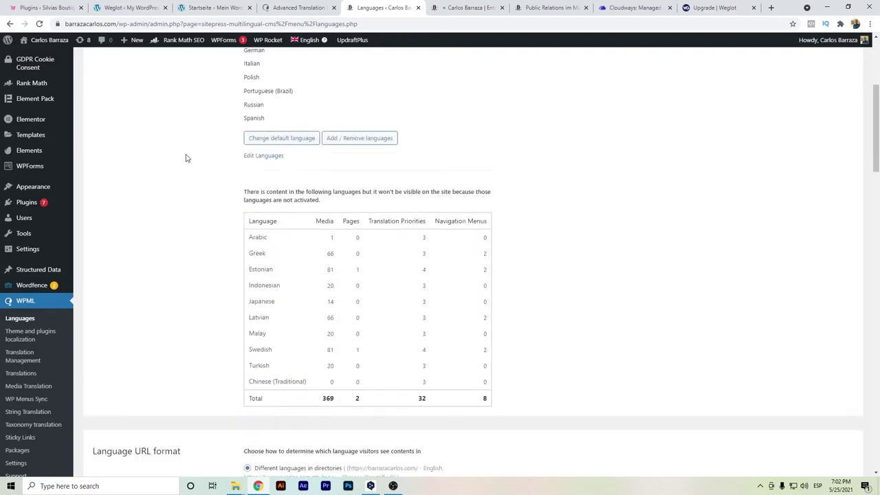
scroll(186, 157, "up", 2)
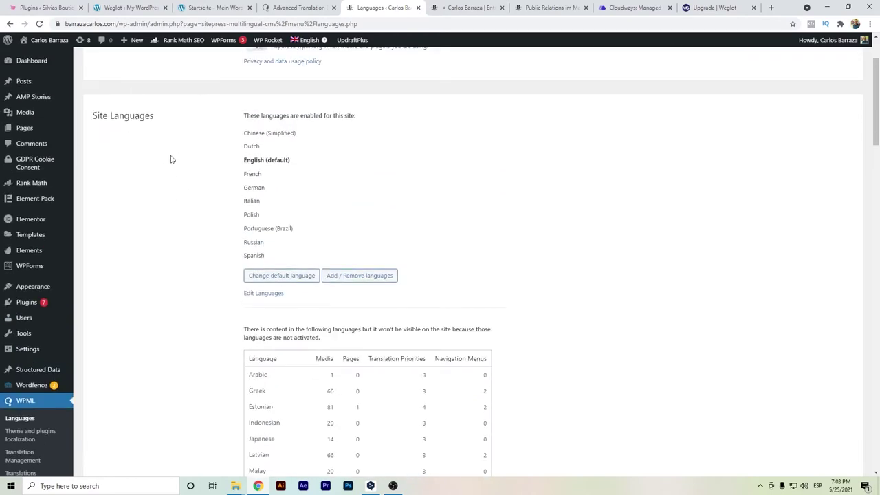
scroll(175, 222, "down", 3)
scroll(174, 224, "down", 2)
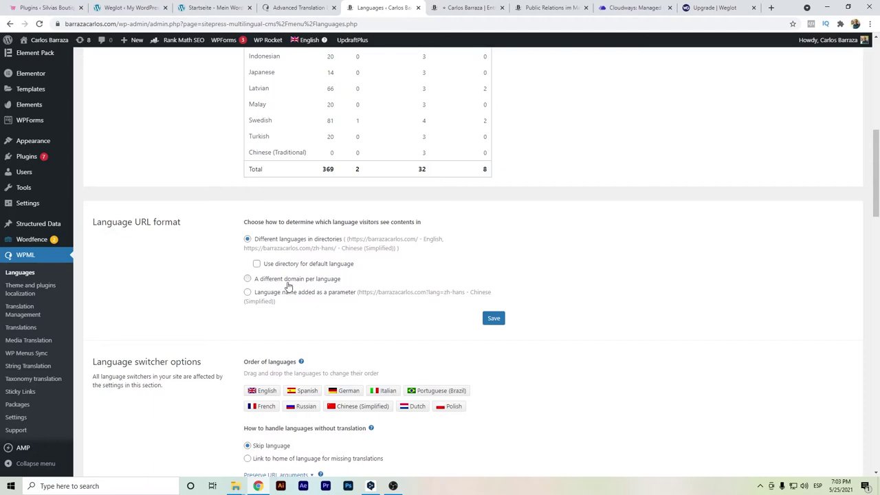
- Open amazon.com and amazon.de in two new tabs and accept the cookies on the German store
left_click(771, 9)
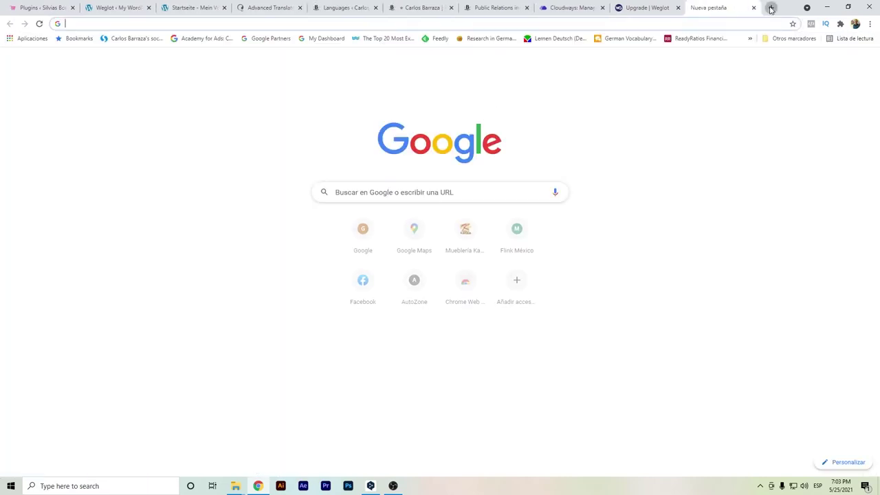
type("amazon.com")
key("Return")
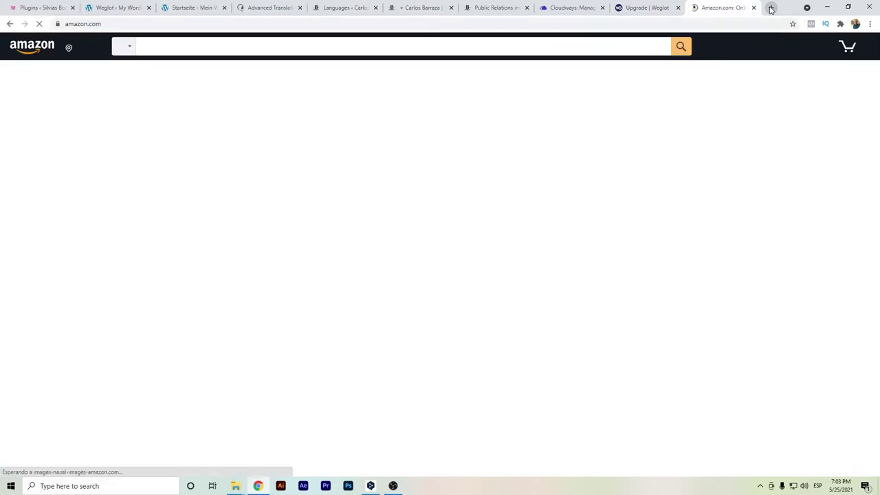
left_click(771, 8)
type("amazon.de")
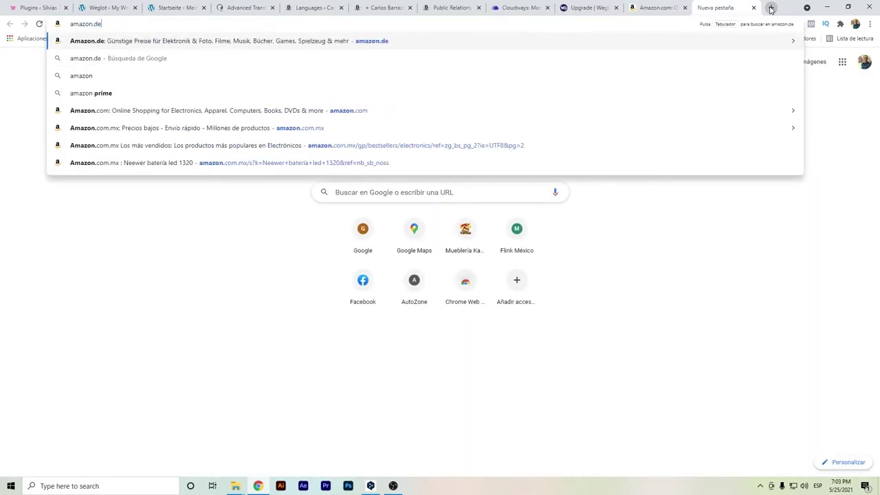
key("Return")
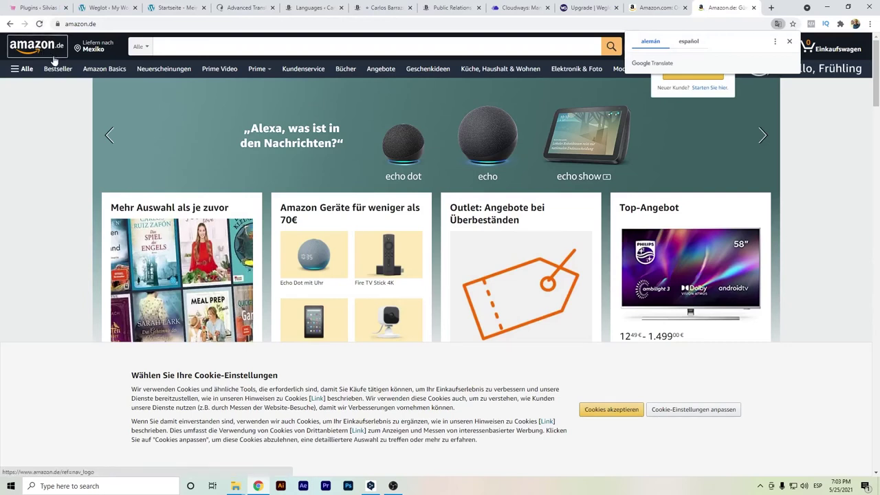
left_click(630, 409)
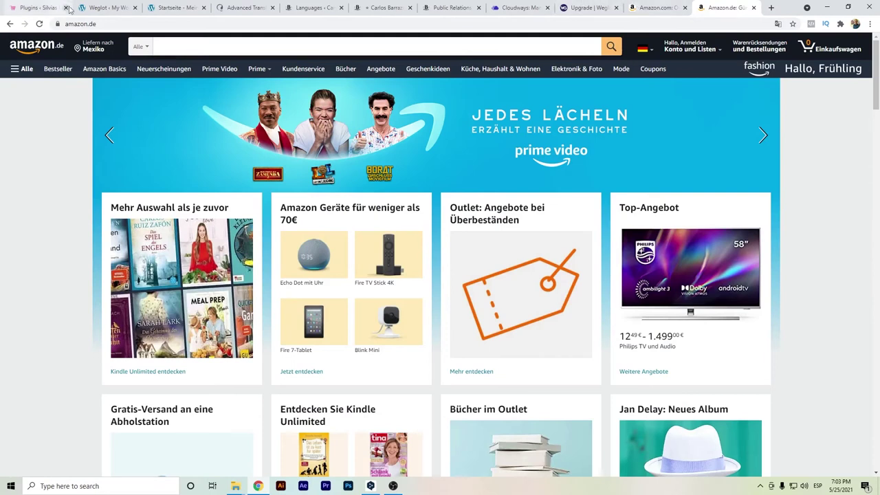
- Highlight the country ending in the amazon.de address, and change the amazon.com tab's address to amazon.com.mx
key("ctrl+l")
key("End")
key("shift+Left")
key("shift+Left")
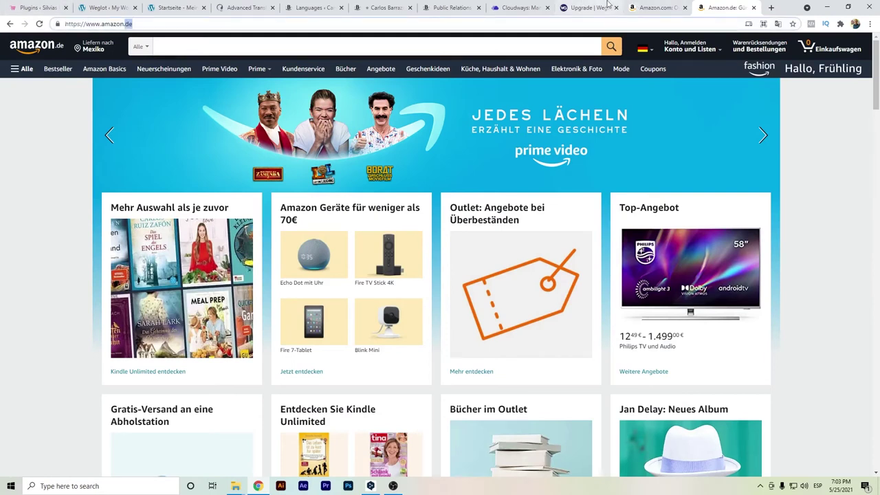
left_click(653, 8)
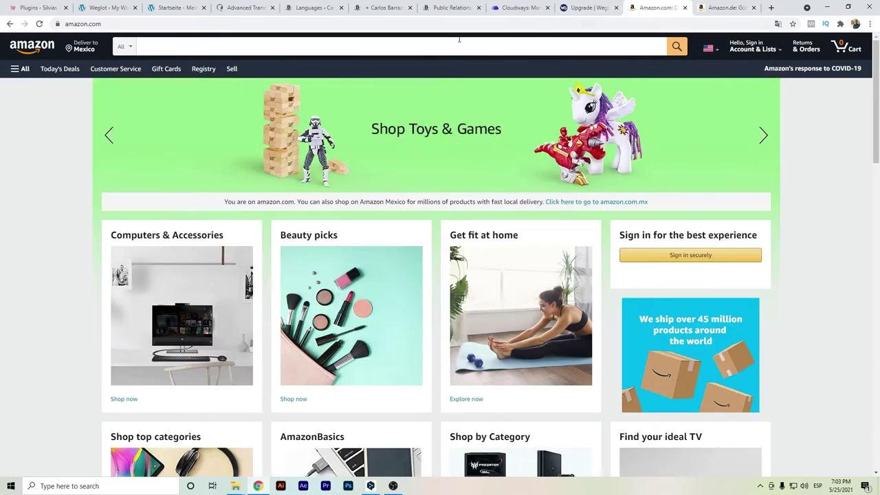
left_click(112, 24)
left_click(112, 24)
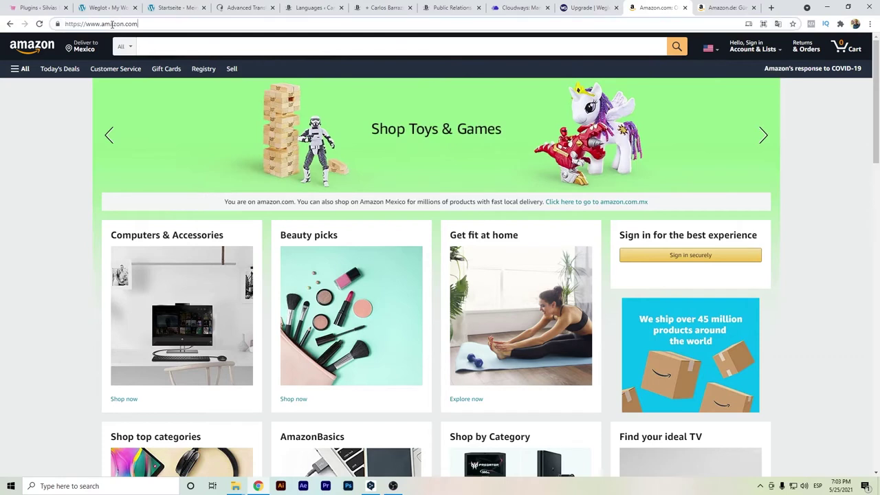
type(".mx")
key("Return")
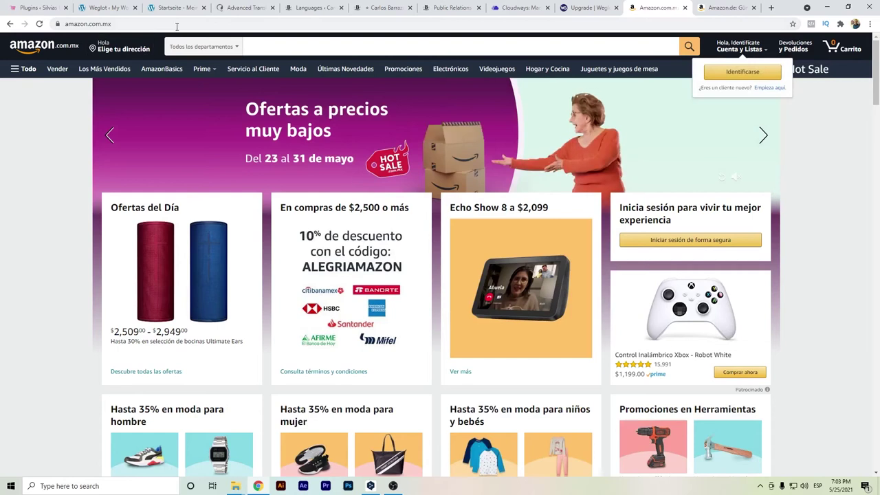
- Return to the WPML language settings and review the language switcher options
left_click(334, 7)
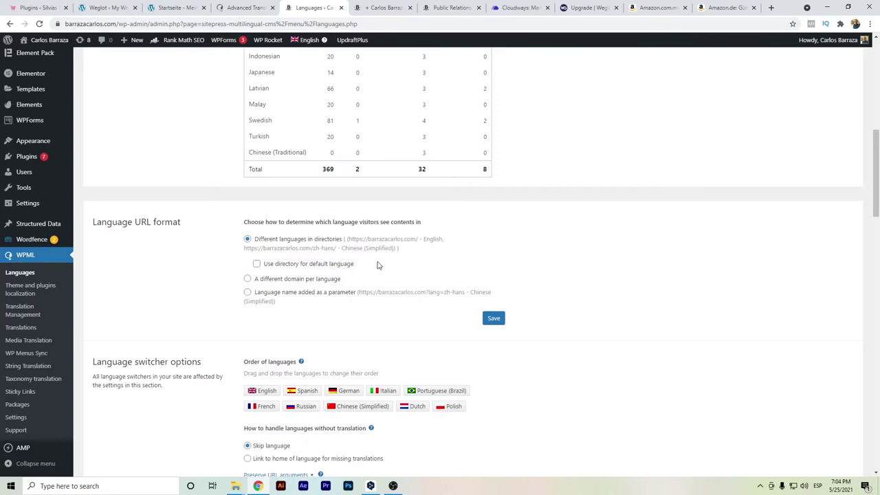
scroll(402, 275, "down", 3)
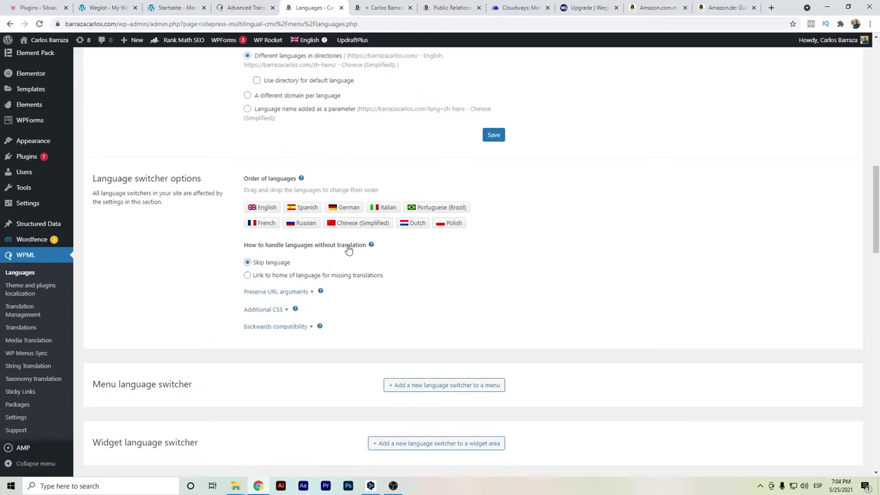
scroll(348, 249, "down", 2)
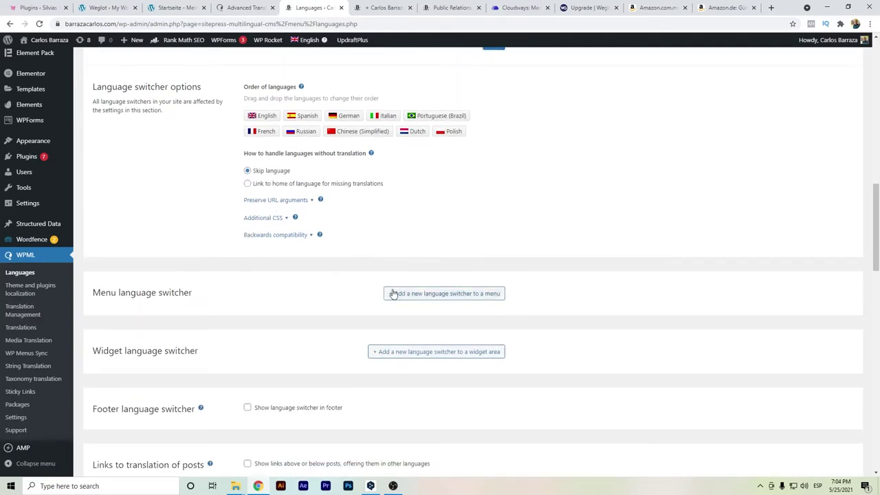
- Preview a new Footer Menu language switcher as a list of languages with flags and no native language names, and close it without saving
left_click(393, 293)
left_click(261, 132)
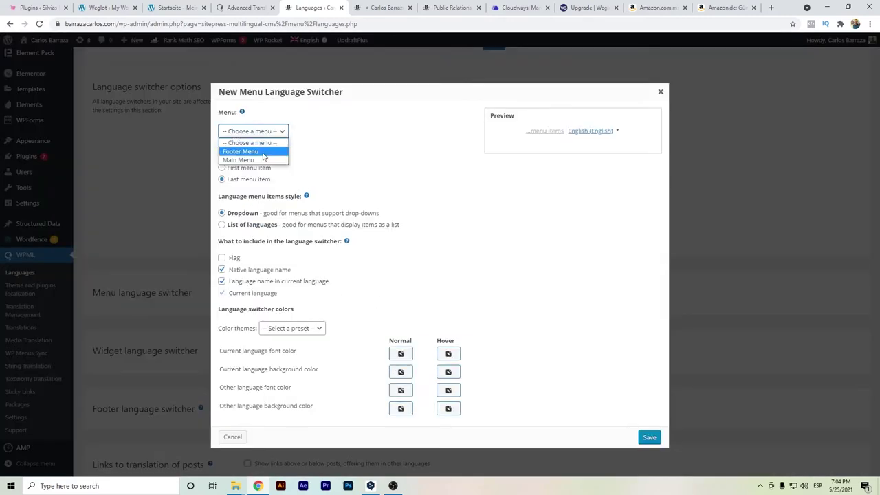
left_click(263, 152)
left_click(222, 226)
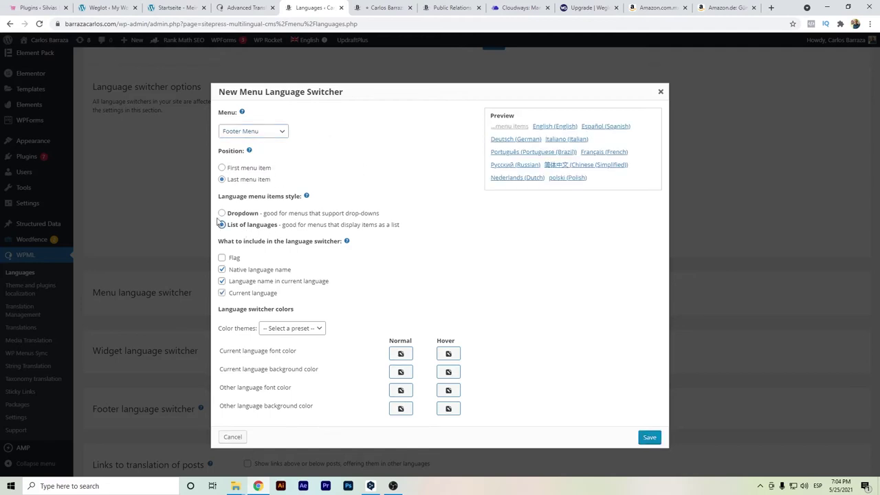
left_click(222, 257)
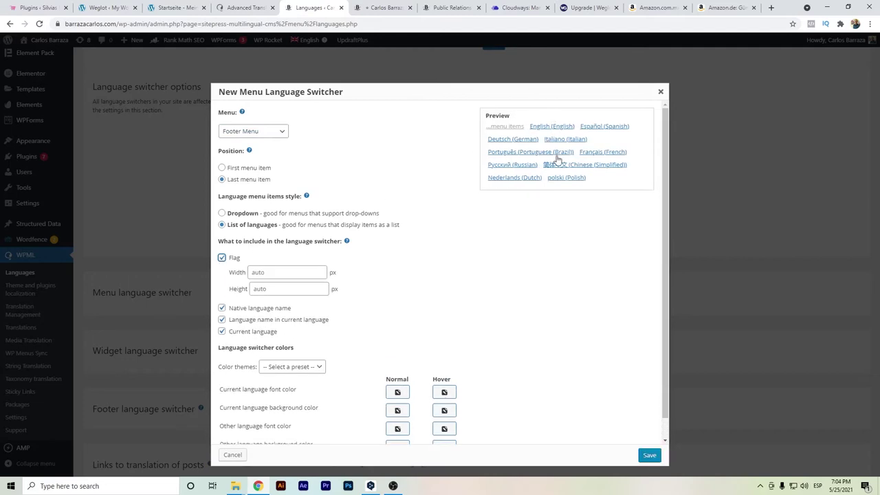
left_click(250, 310)
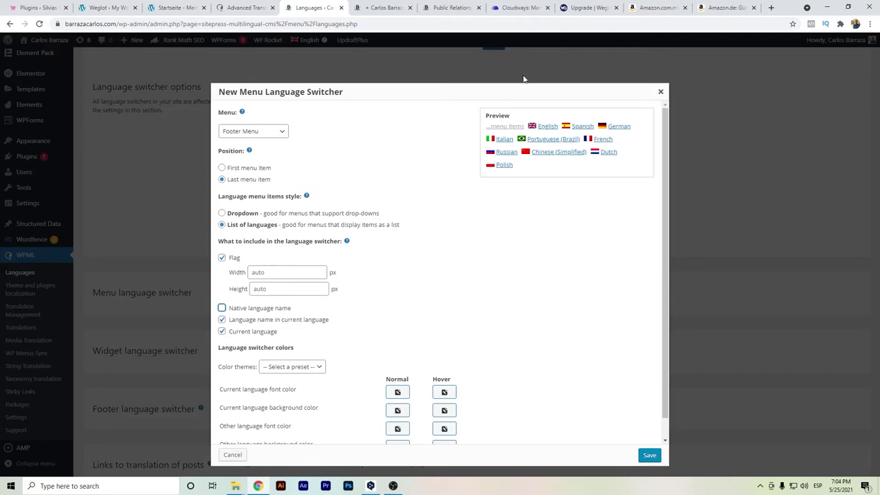
left_click(661, 92)
- Review the remaining WPML language settings, and try the browser language redirect that applies only if translations exist, cancelling its activation
scroll(190, 224, "down", 3)
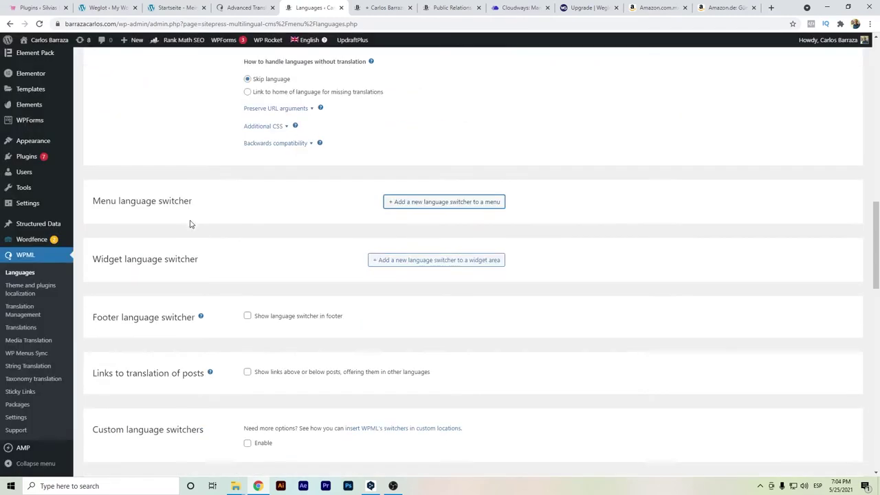
scroll(170, 173, "down", 6)
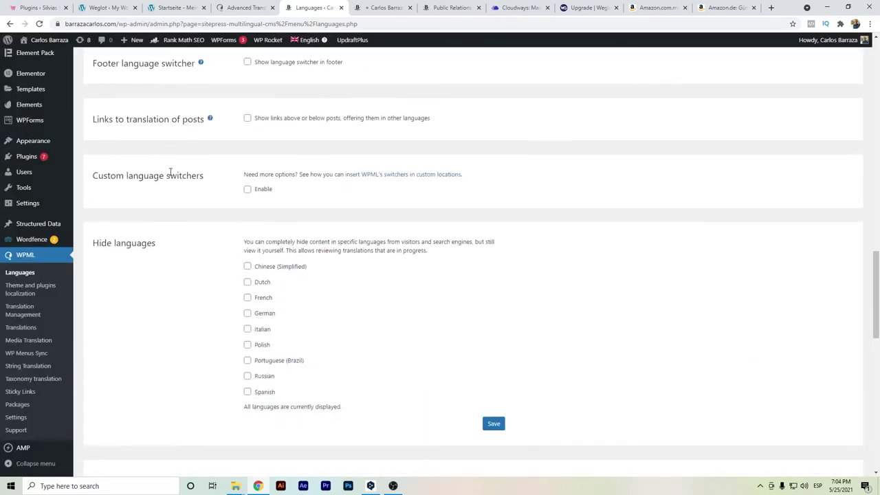
scroll(170, 175, "down", 2)
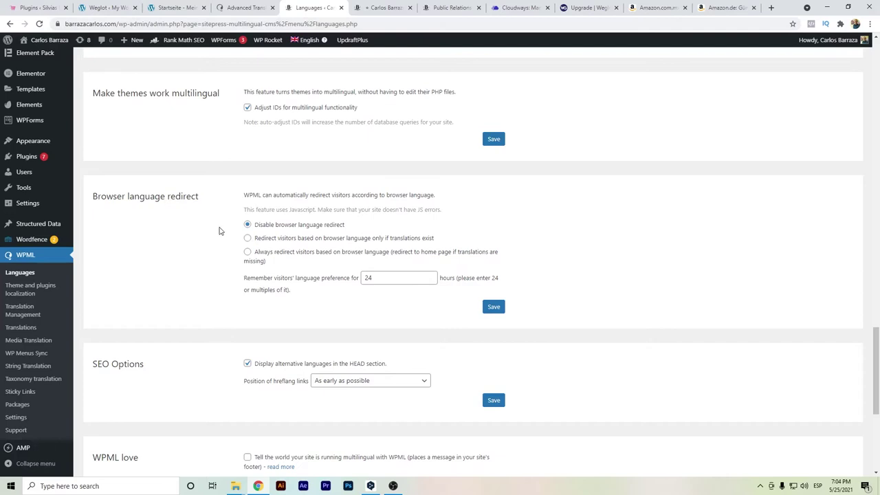
left_click(276, 240)
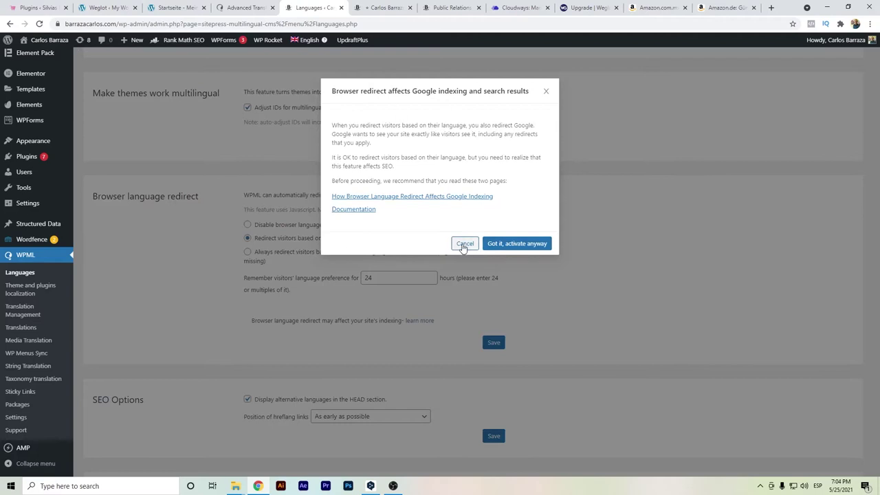
left_click(463, 245)
scroll(275, 330, "down", 4)
- Open WPML's general settings, review the multilingual content setup, and highlight the Page URL heading under Translated documents options
left_click(25, 421)
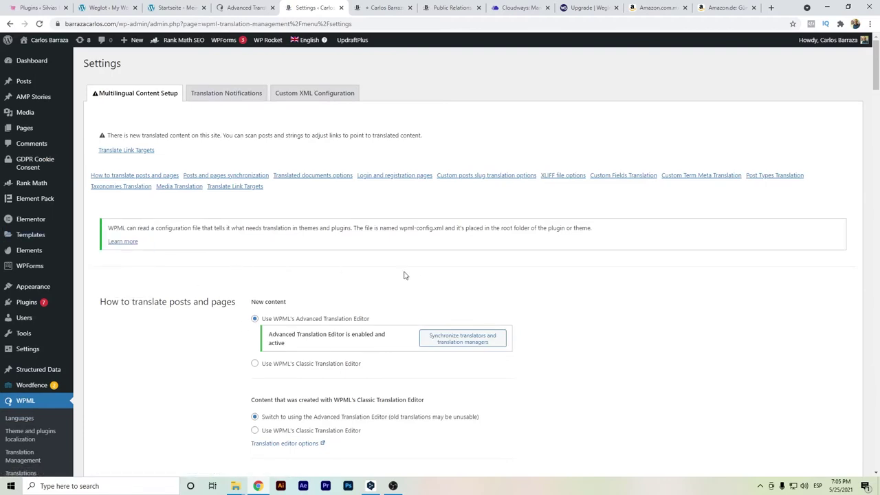
scroll(403, 275, "down", 2)
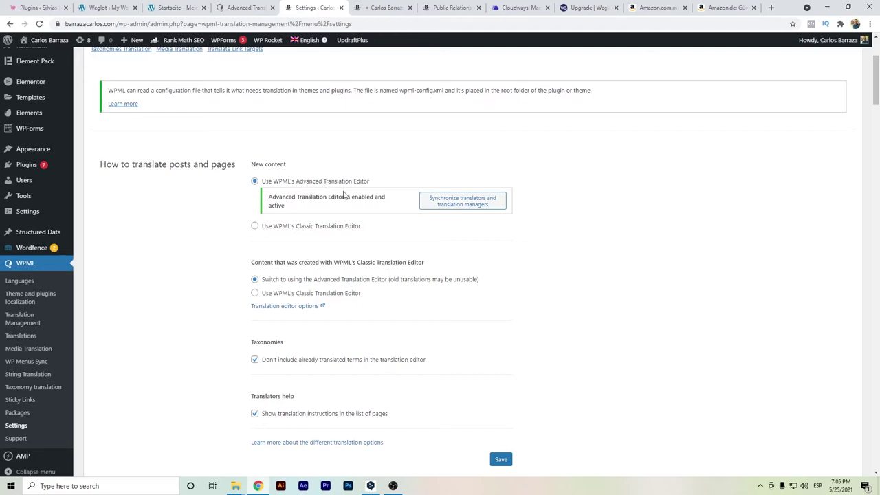
scroll(374, 186, "down", 5)
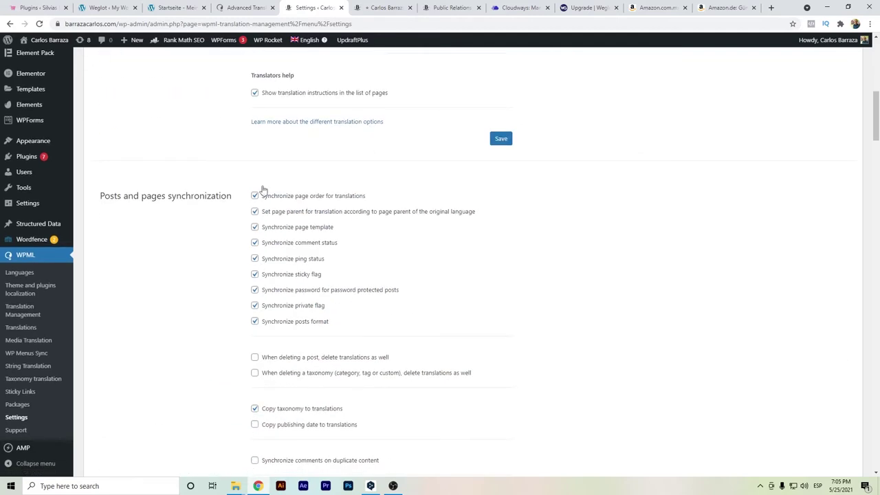
scroll(128, 232, "down", 5)
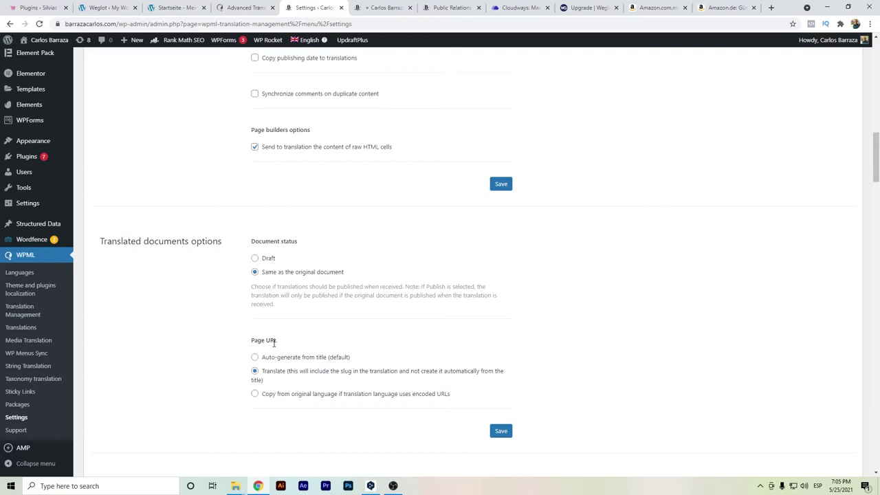
left_click_drag(277, 341, 250, 341)
- Highlight the translated slug in the German Public Relations post's address, and return to the WPML settings
left_click(454, 8)
left_click_drag(216, 24, 127, 24)
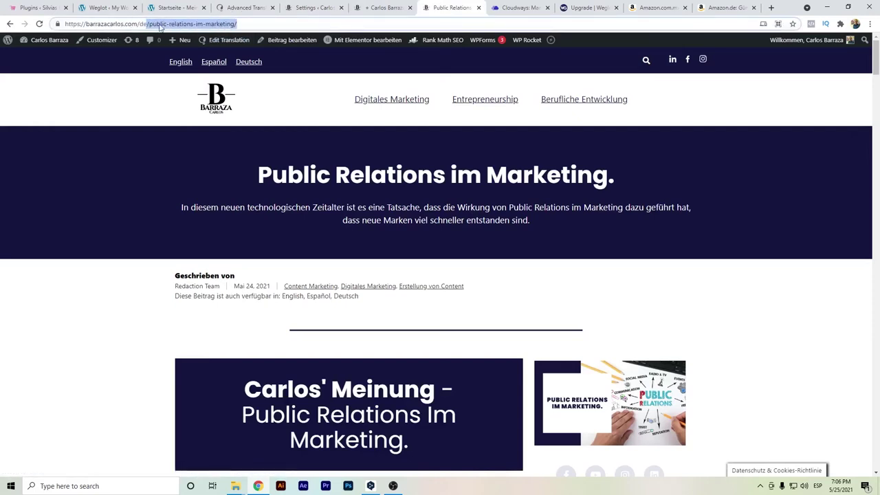
left_click(324, 7)
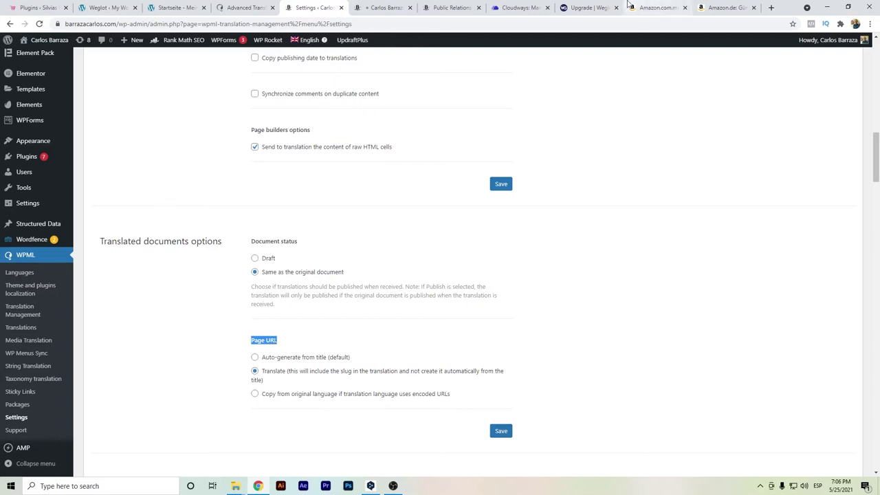
- Check the URL Slugs section of the Weglot translations, and compare it with WPML's Translate option for the page URL
left_click(577, 7)
left_click(376, 48)
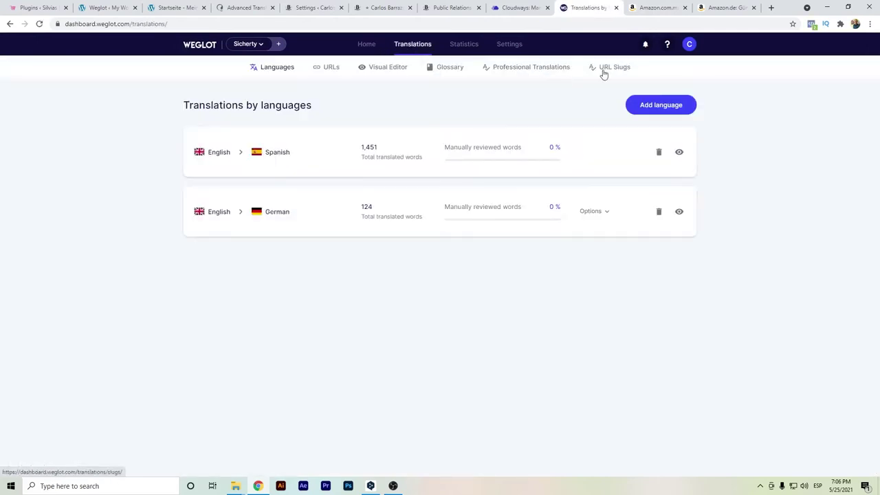
left_click(603, 73)
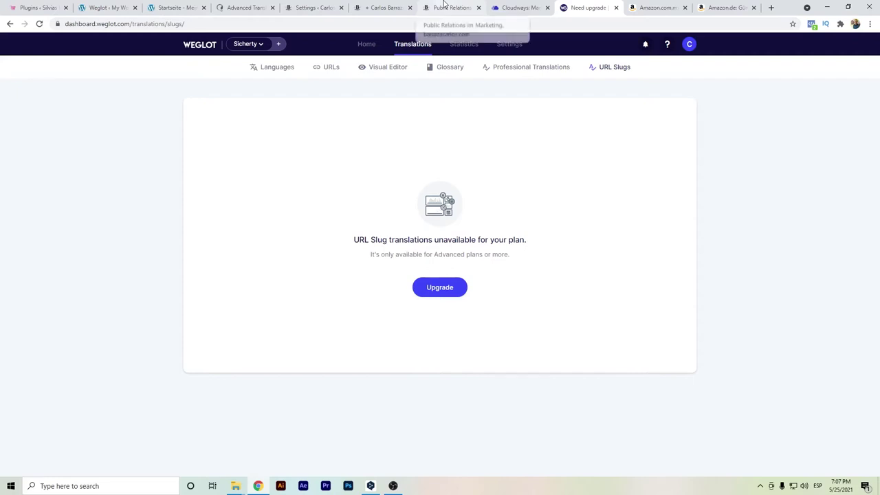
left_click(306, 9)
left_click(315, 372)
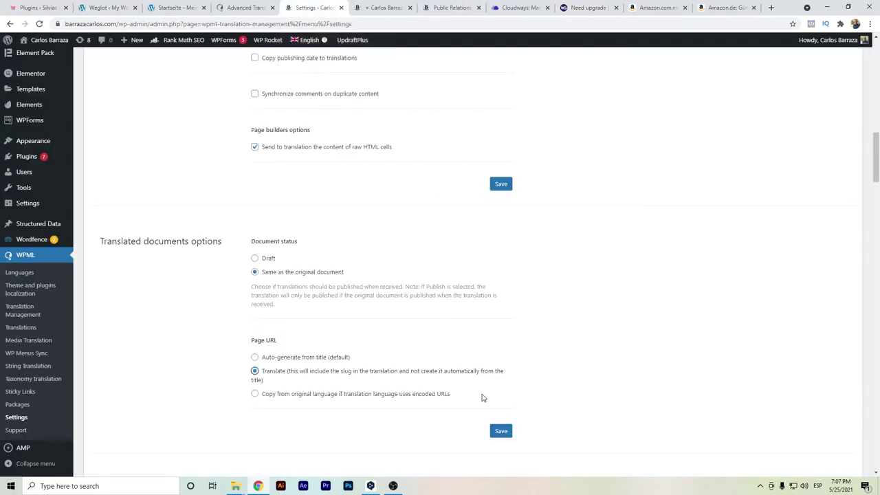
- In WPML's Media Translation, inspect the German translation of the leadership image and the Spanish translation of the change management image without saving
left_click(45, 341)
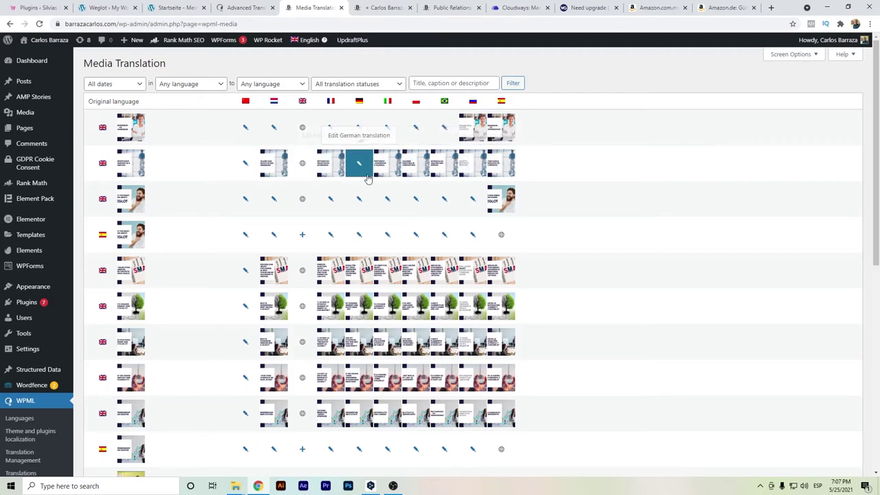
left_click(358, 176)
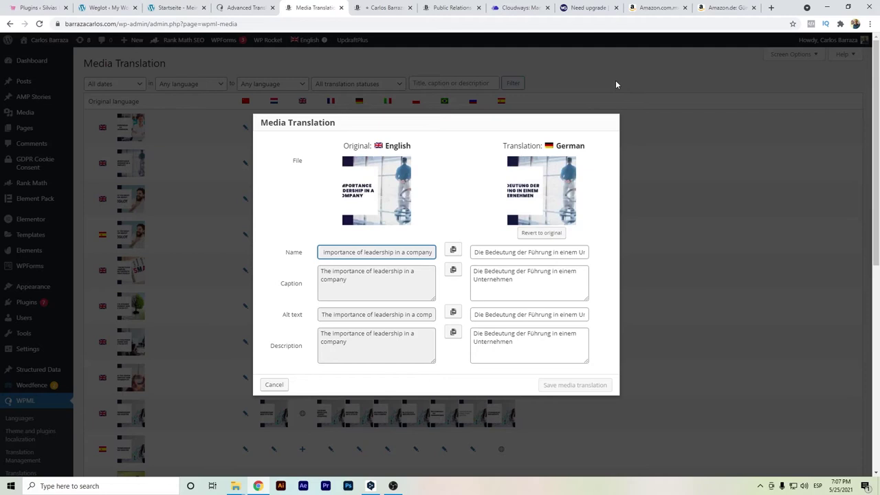
left_click(274, 384)
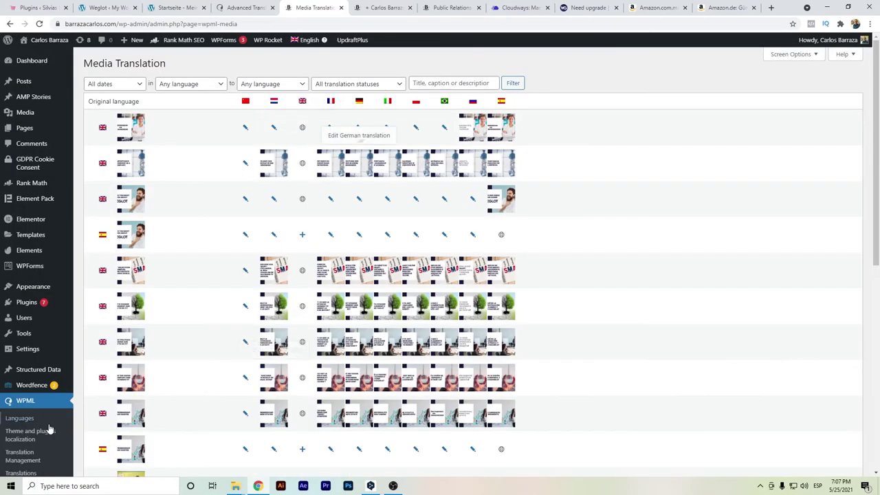
scroll(78, 419, "down", 1)
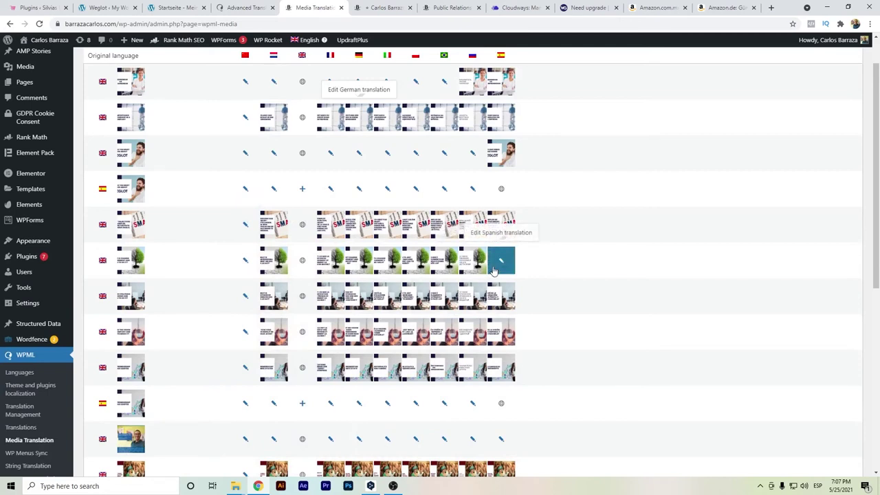
left_click(498, 267)
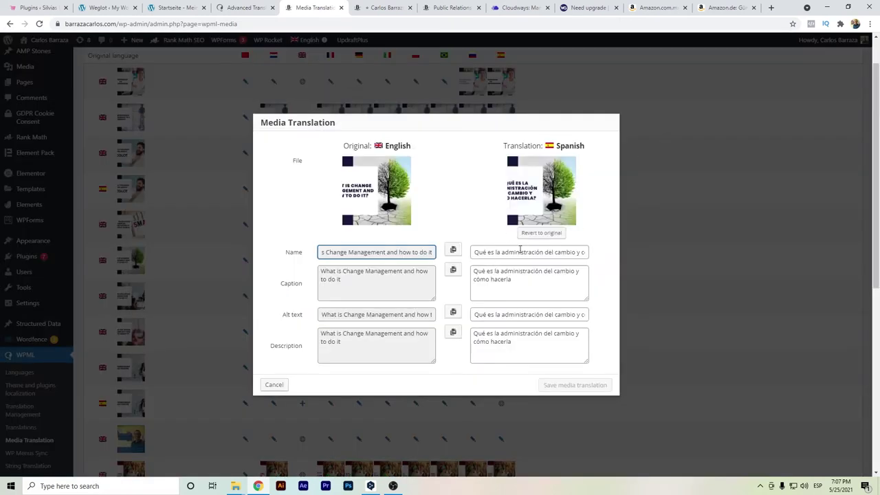
left_click(273, 386)
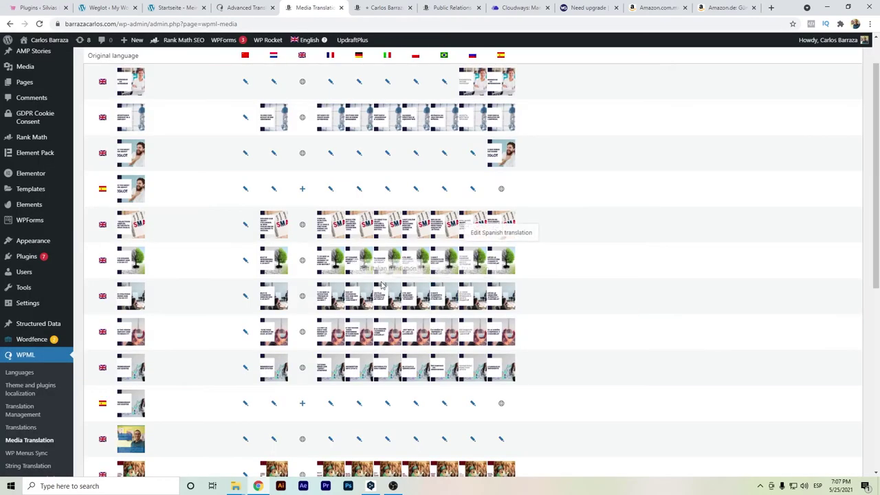
- Open the Translation Tools of WPML's Translation Management and examine which engines each language mapping supports
scroll(526, 275, "up", 1)
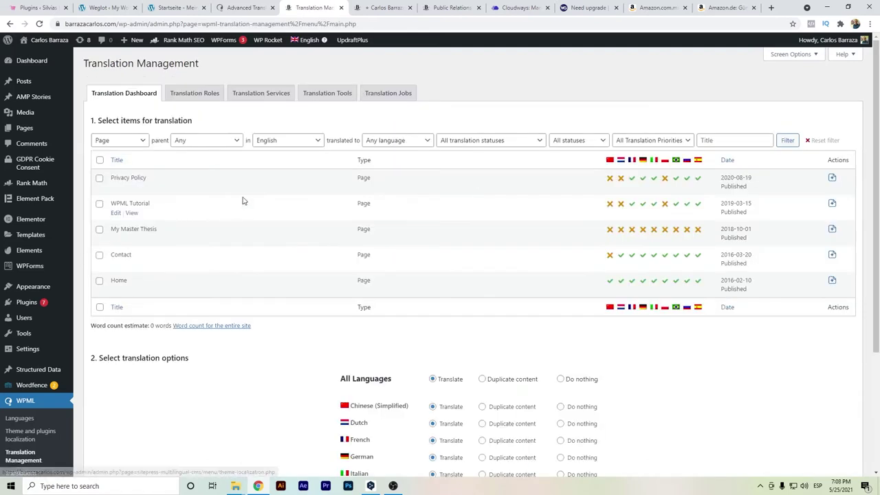
left_click(332, 96)
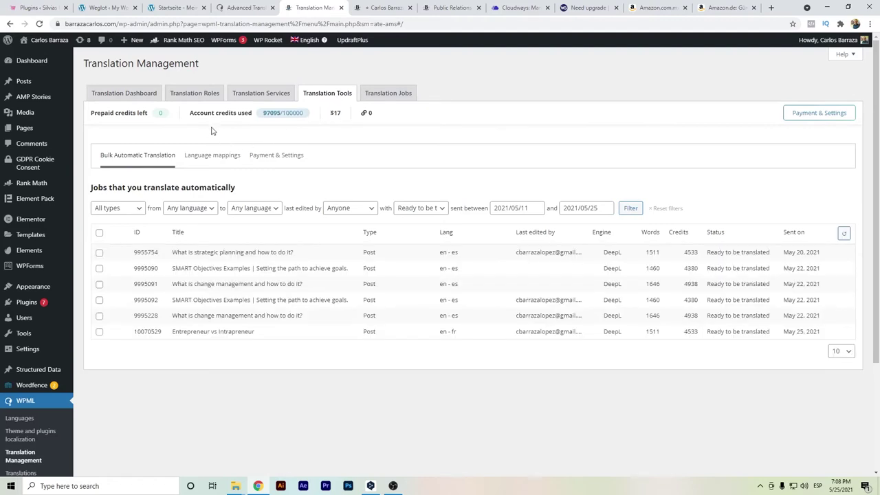
left_click(231, 160)
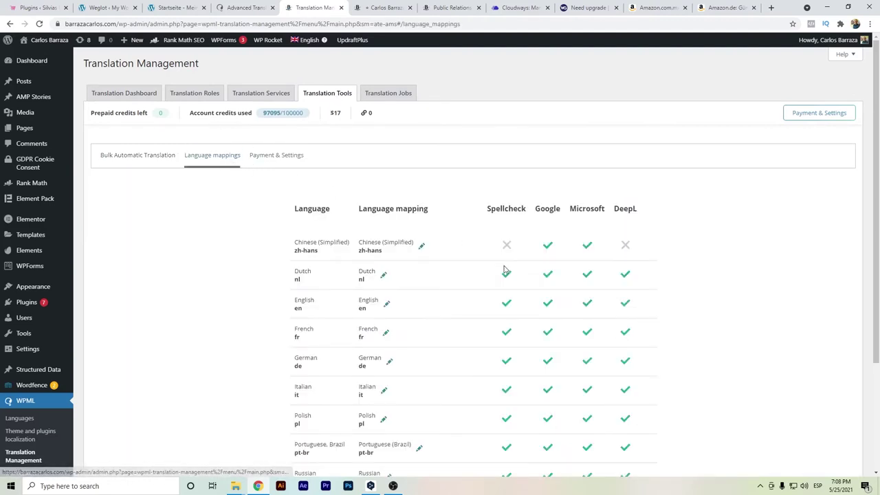
scroll(409, 199, "down", 3)
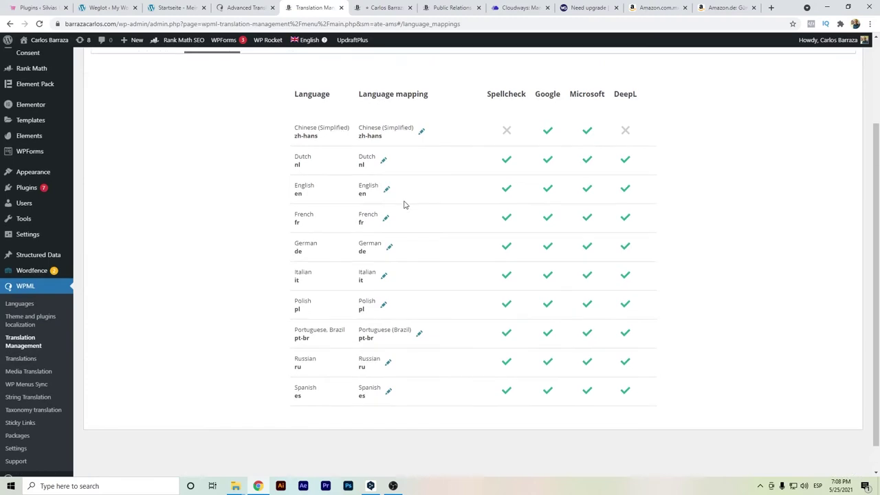
scroll(404, 205, "up", 1)
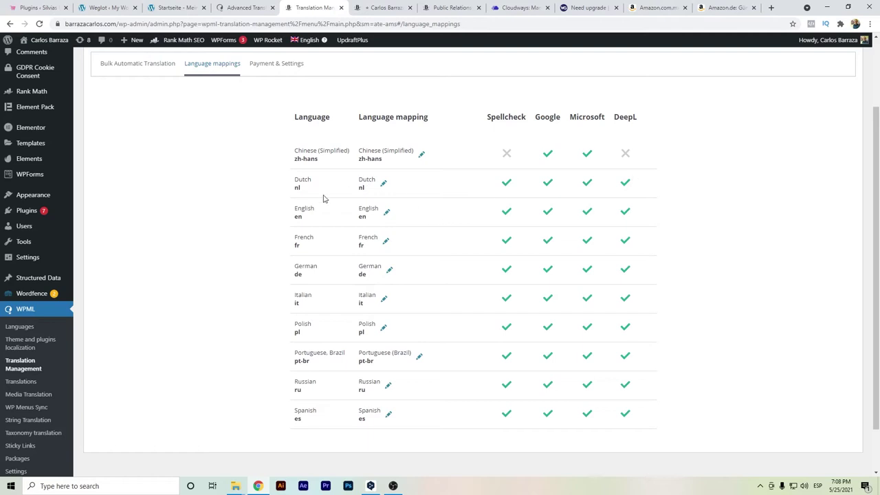
- Review the automatic translation credit prices in the payment settings, and expand the Automatic translation engines section
left_click(271, 67)
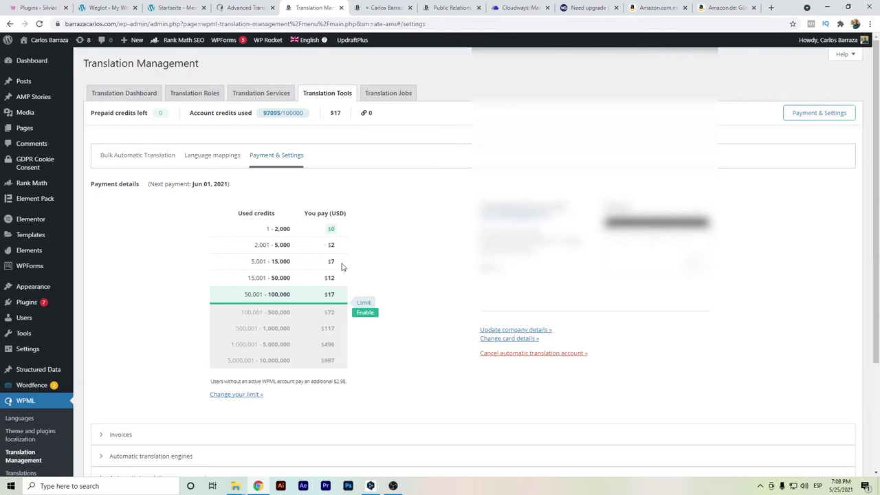
mouse_move(344, 227)
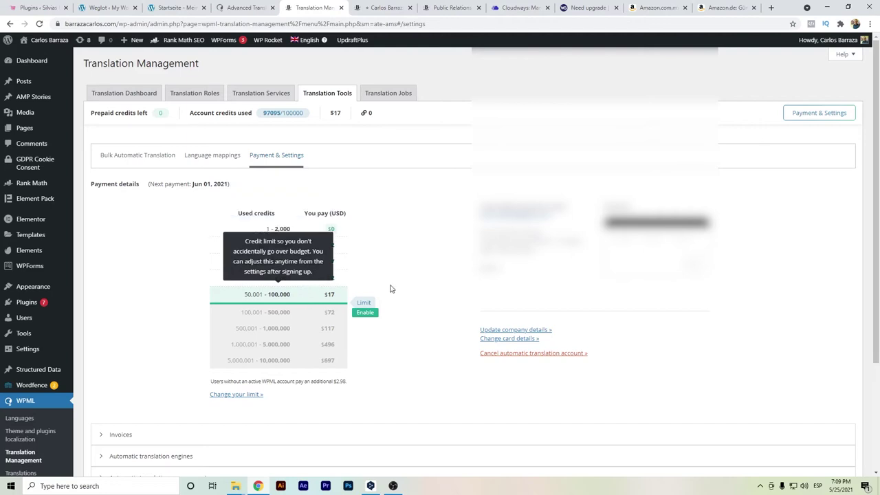
scroll(399, 285, "down", 1)
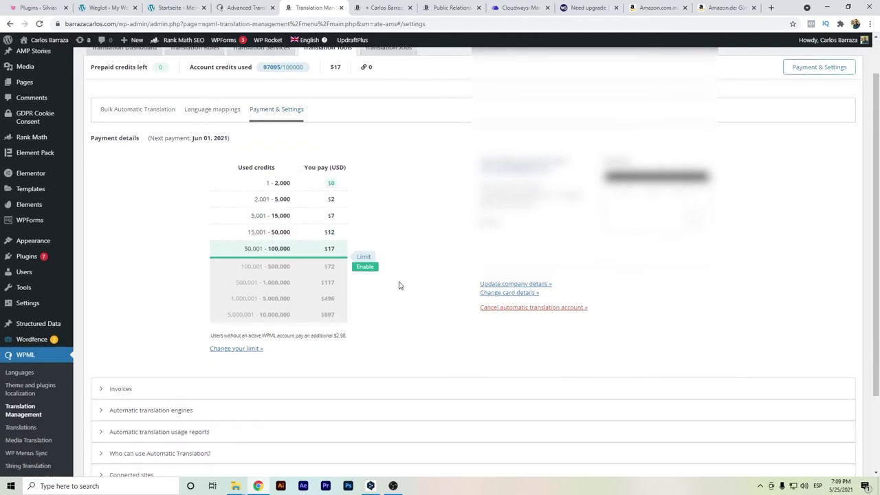
scroll(400, 286, "down", 1)
left_click(165, 367)
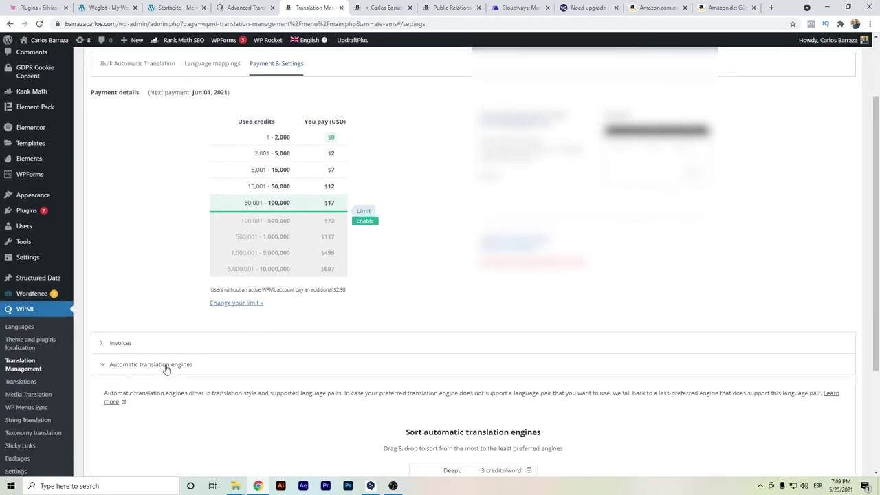
- Try enabling the Microsoft and Google translation engines and ranking Microsoft above DeepL, and restore DeepL as the only enabled engine
scroll(258, 361, "down", 2)
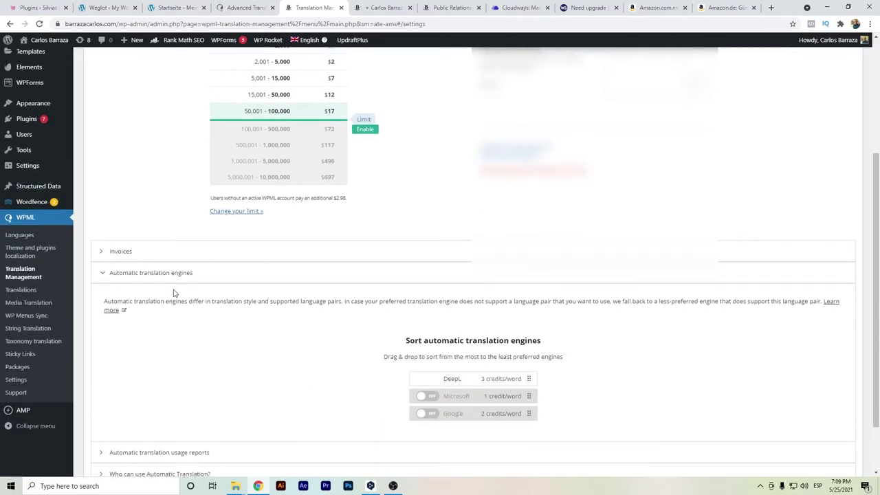
left_click(428, 396)
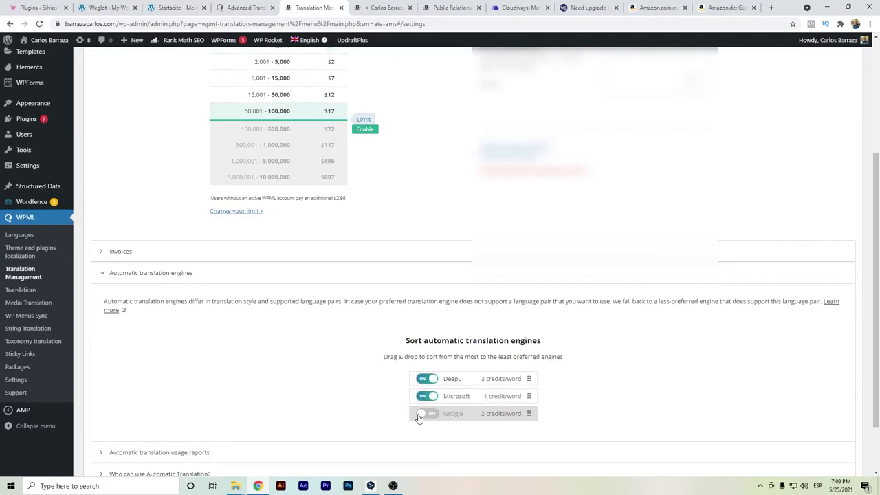
left_click(424, 414)
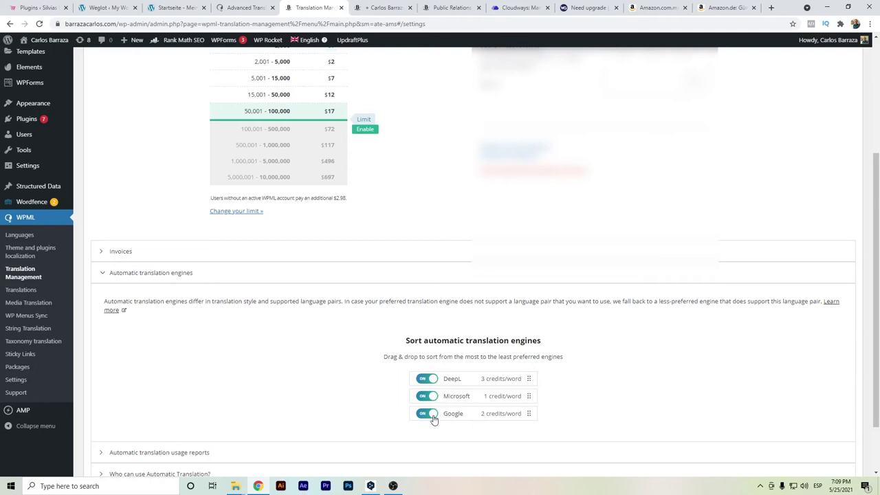
left_click(431, 414)
left_click_drag(447, 396, 449, 373)
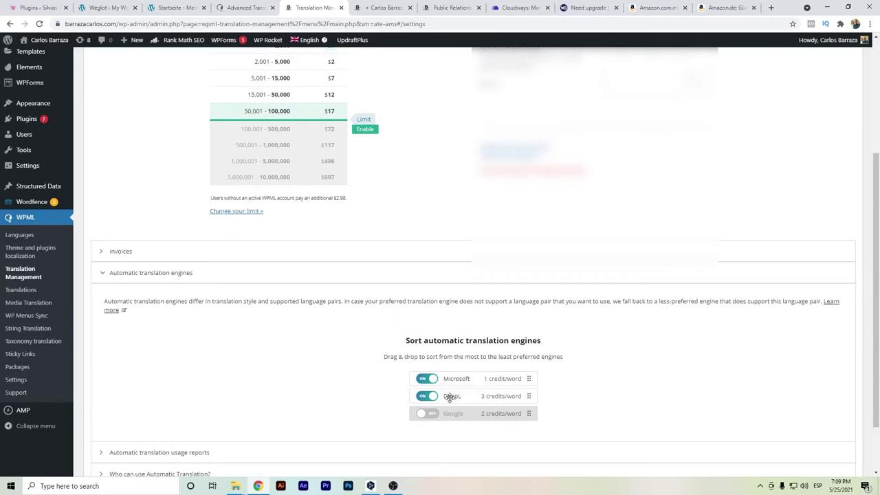
left_click(433, 383)
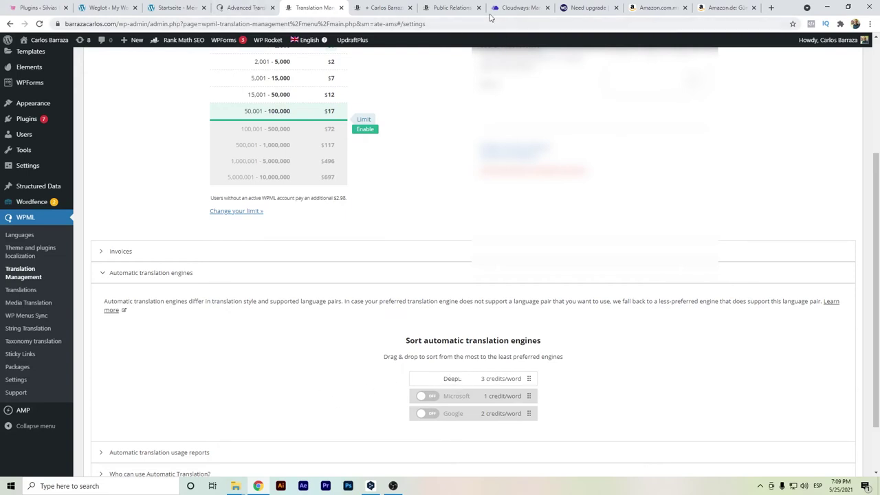
- Switch to the Weglot dashboard, open the English to German translations, and read through the automatically translated strings
left_click(590, 7)
left_click(366, 43)
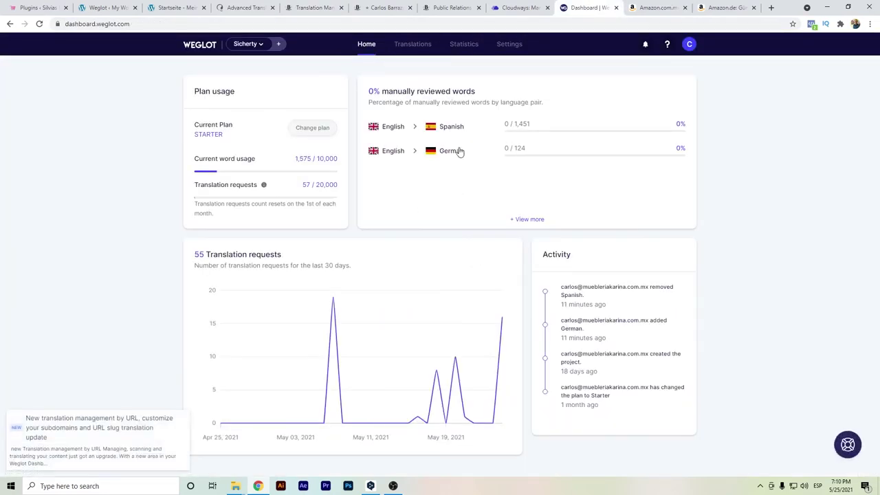
left_click(448, 152)
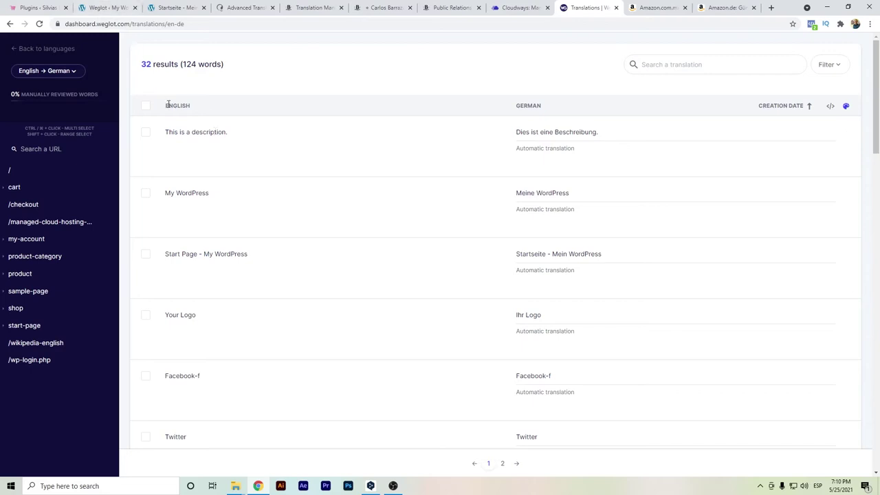
scroll(177, 108, "down", 1)
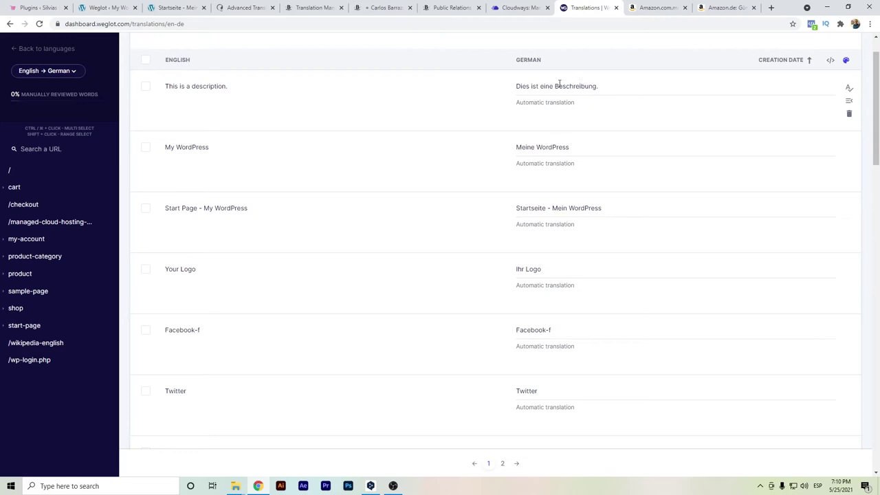
scroll(518, 198, "down", 3)
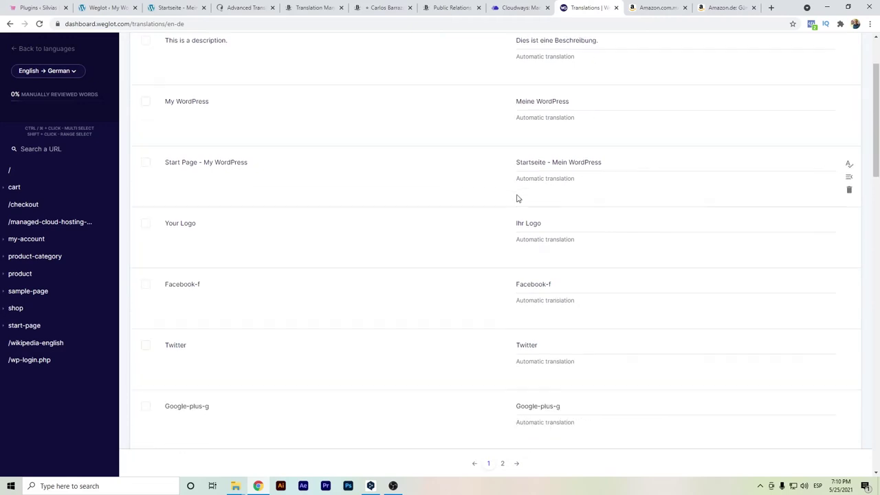
scroll(509, 203, "down", 2)
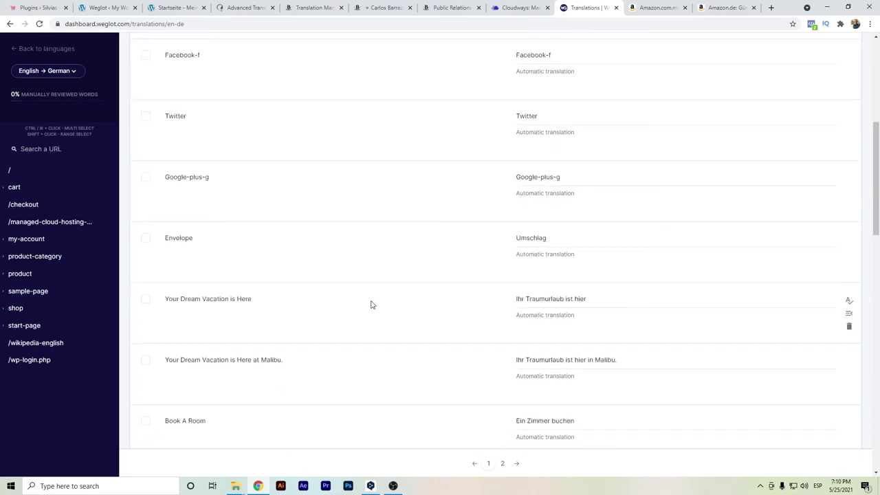
scroll(385, 360, "down", 4)
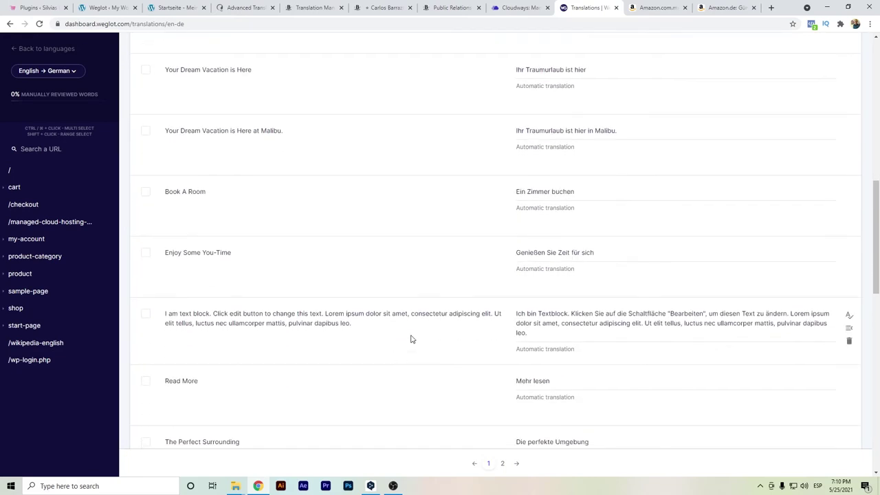
scroll(416, 335, "down", 6)
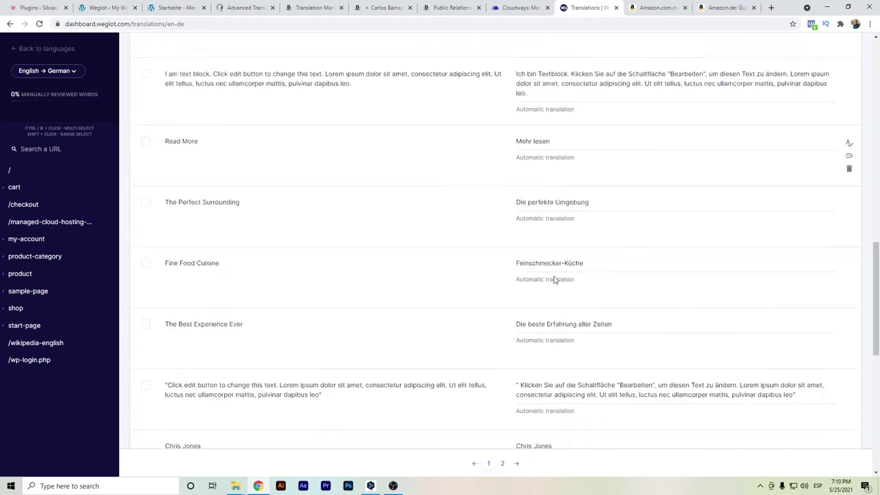
scroll(498, 297, "down", 4)
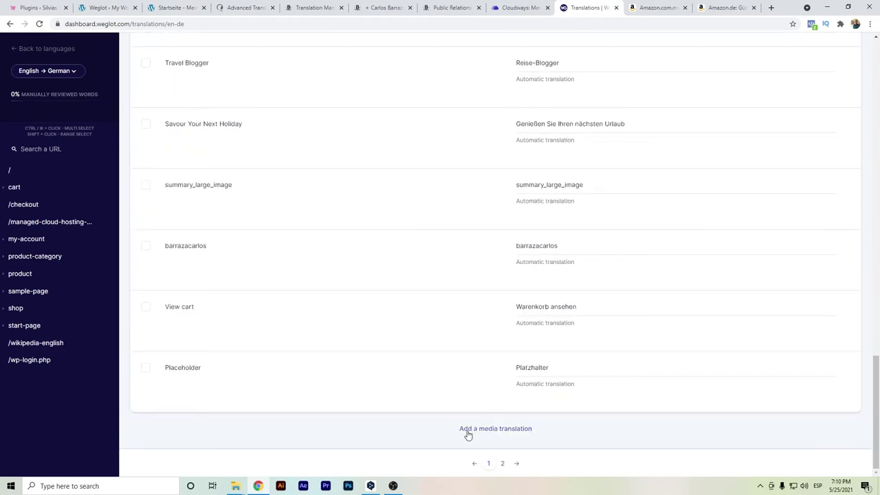
- Inspect the English and German URL fields for adding a media translation, and close the form without adding anything
left_click(518, 432)
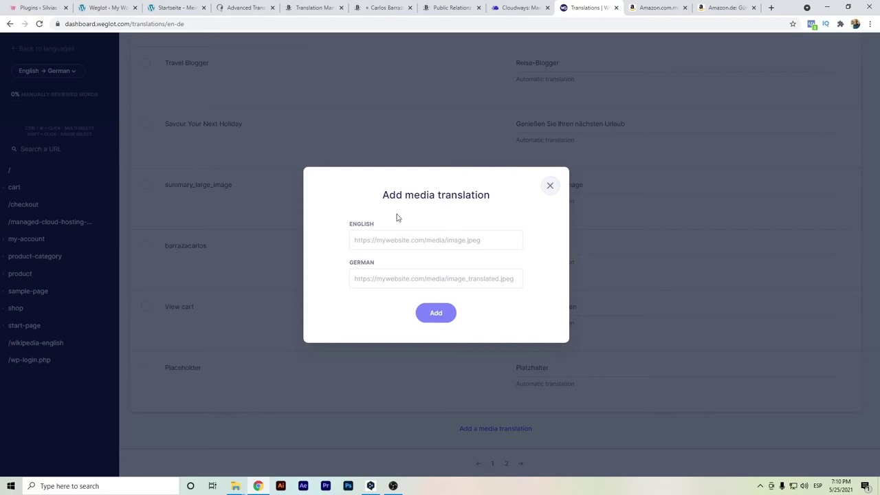
left_click(489, 243)
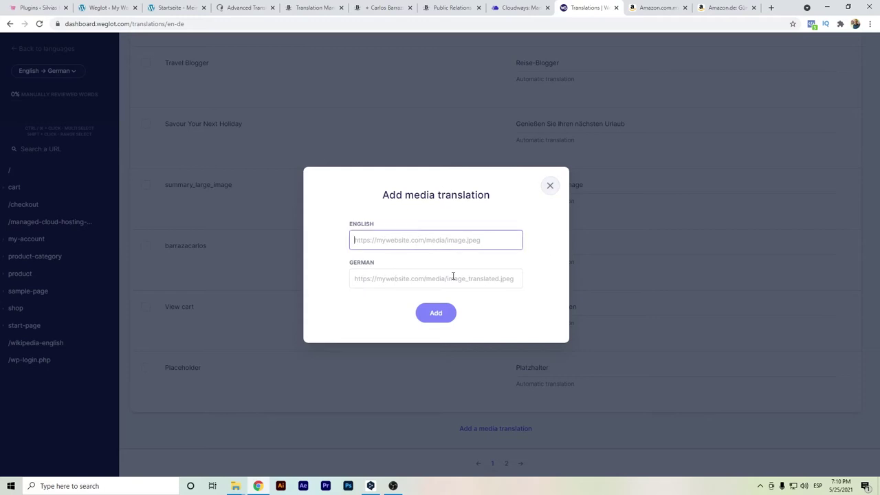
left_click(551, 186)
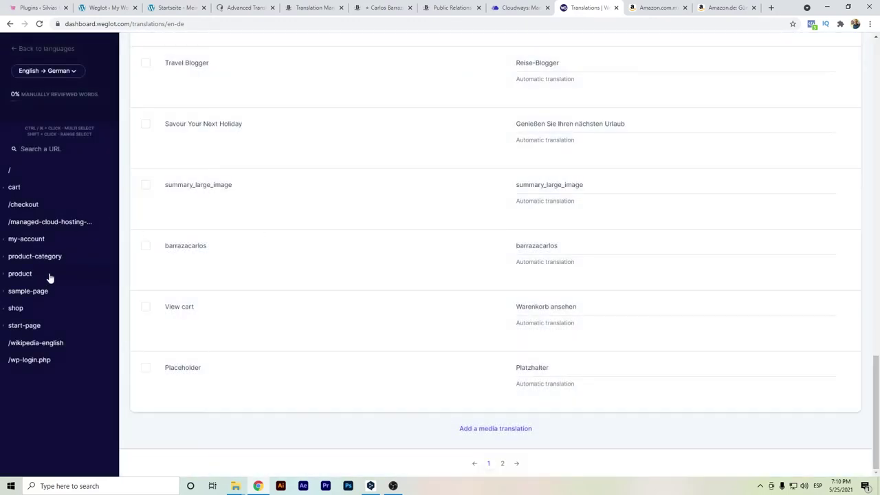
- Check the German translations for the /shop and /checkout URLs, and expand the cart URL group
left_click(39, 313)
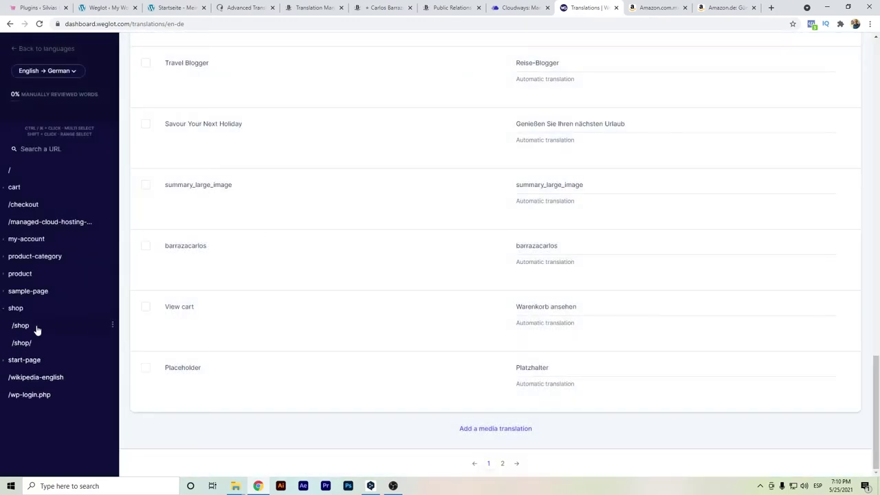
left_click(37, 327)
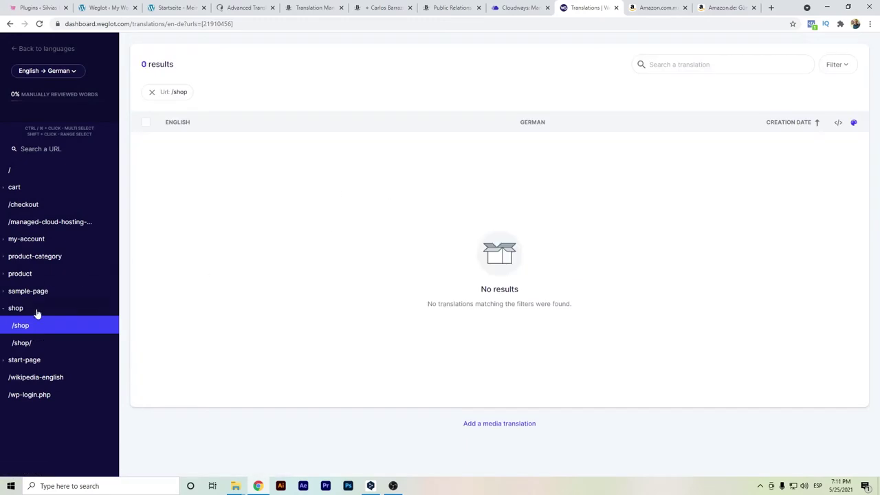
left_click(35, 189)
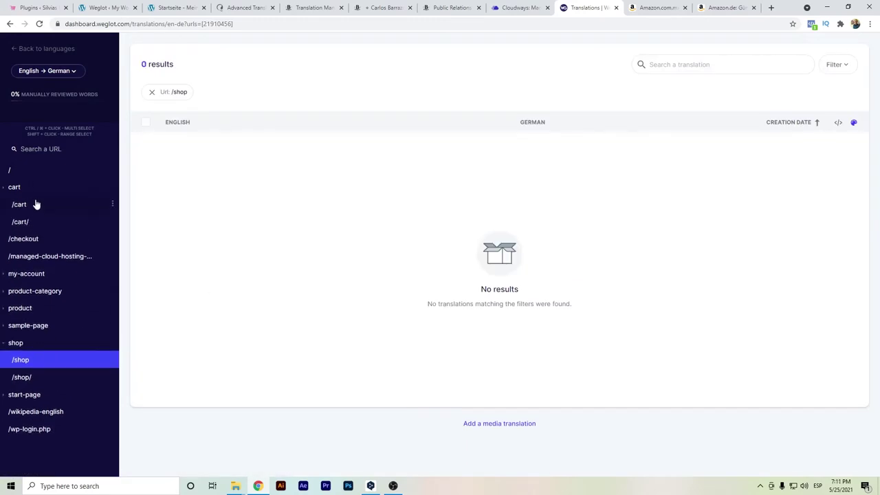
left_click(41, 240)
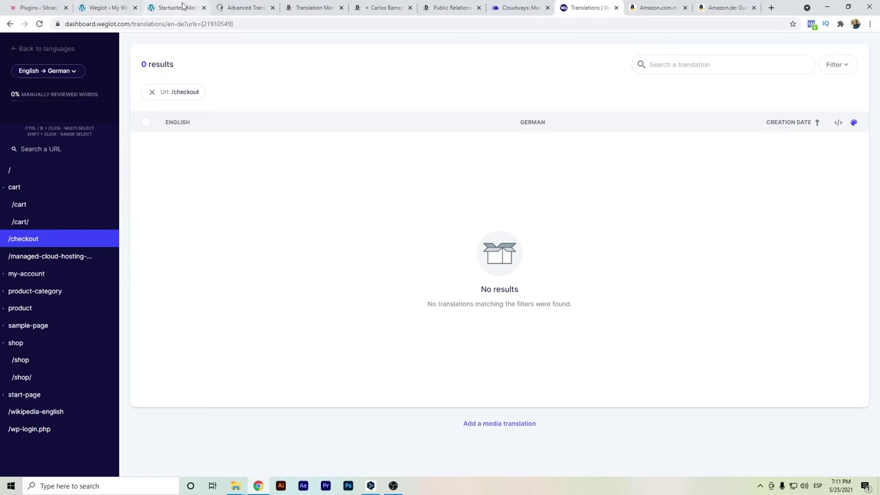
- In the translations by URL, sync the German content of /cart, /cart/, /checkout, /my-account/, /my-account/lost-password/ and /product-category/uncategorized
left_click(60, 49)
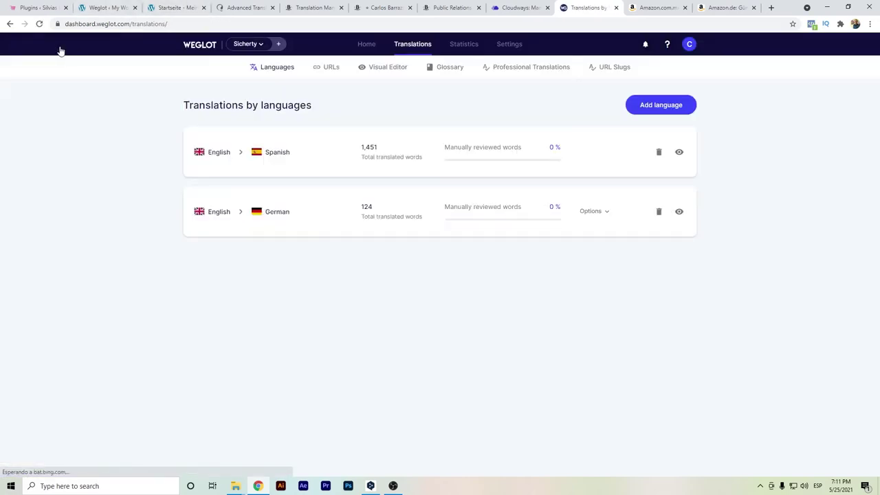
left_click(339, 70)
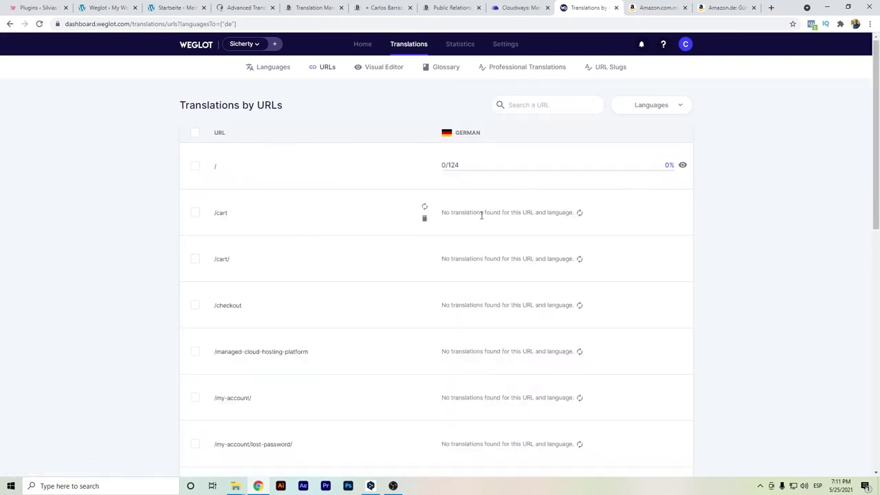
left_click(582, 214)
left_click(579, 260)
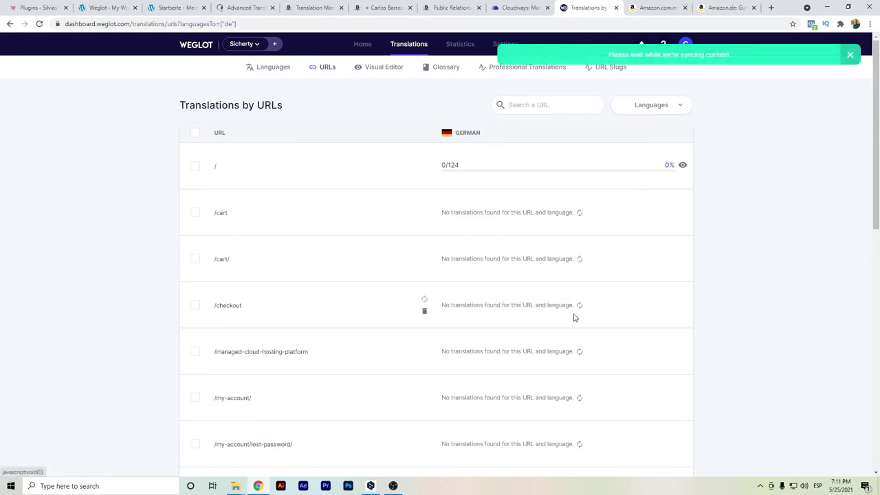
left_click(580, 309)
scroll(351, 238, "down", 2)
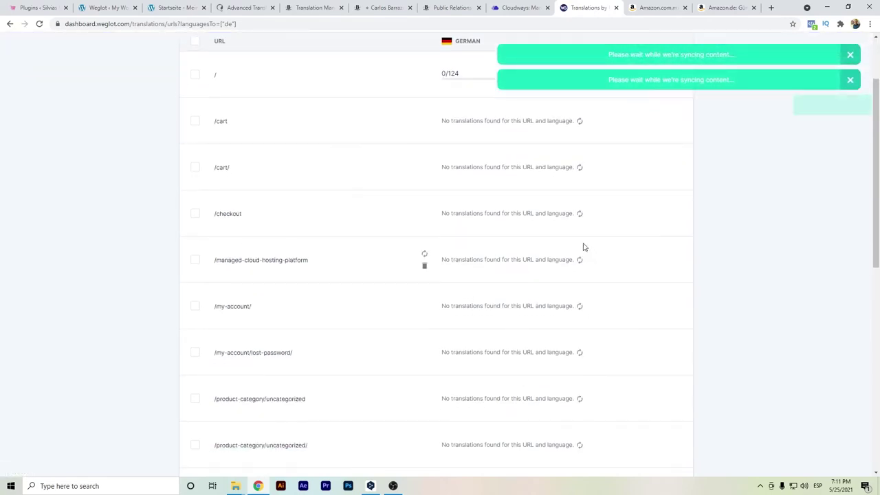
left_click(580, 307)
left_click(580, 353)
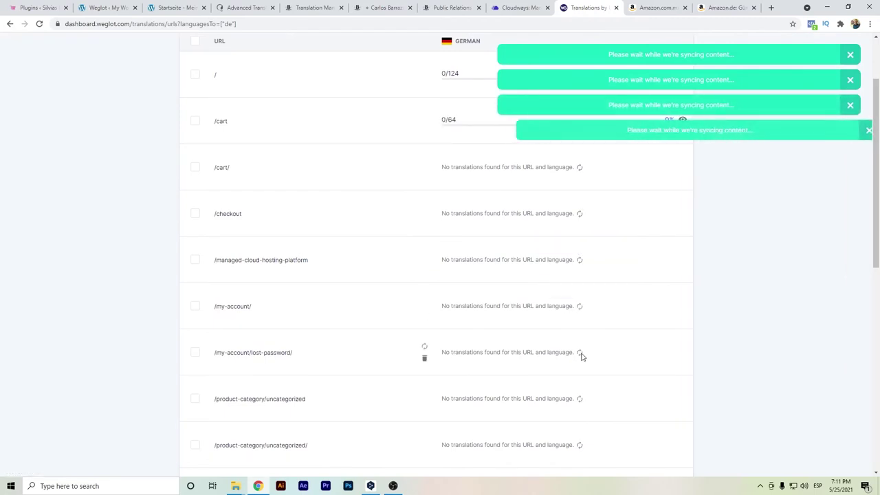
left_click(579, 399)
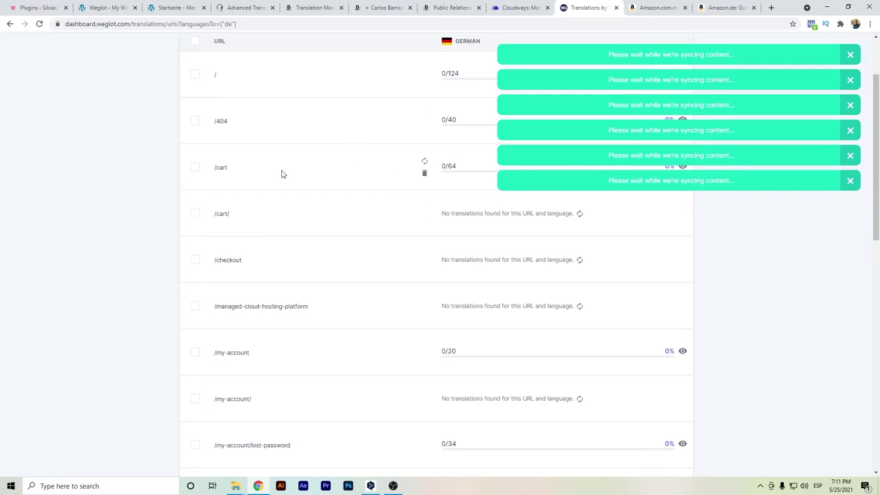
- Sync the German content of /shop/ and /start-page, and look over the list of translated URLs
scroll(548, 425, "down", 3)
scroll(542, 330, "up", 4)
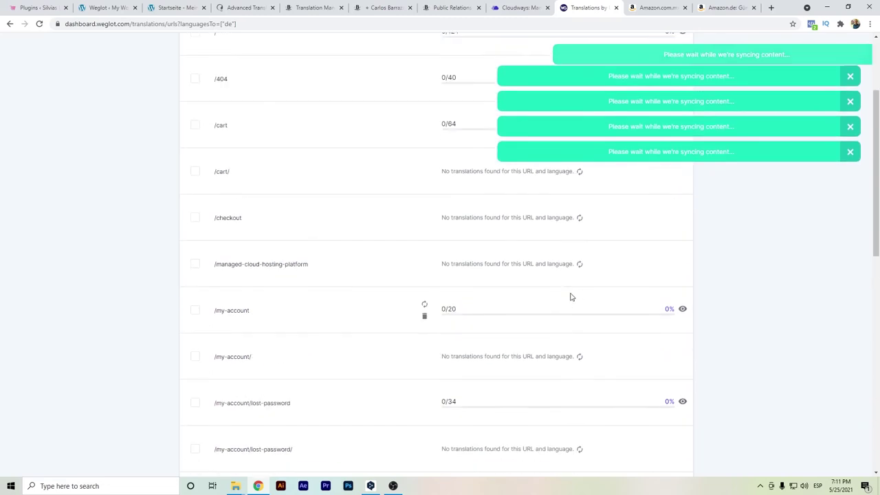
scroll(522, 296, "down", 8)
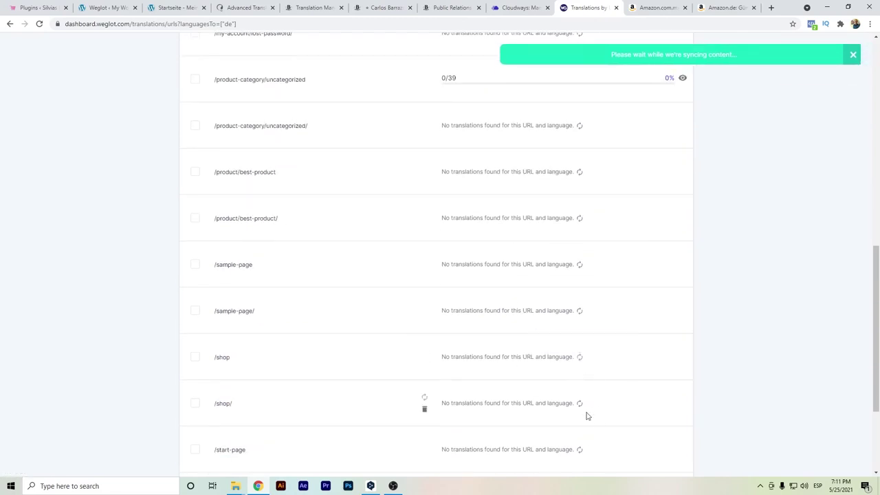
left_click(579, 403)
left_click(580, 449)
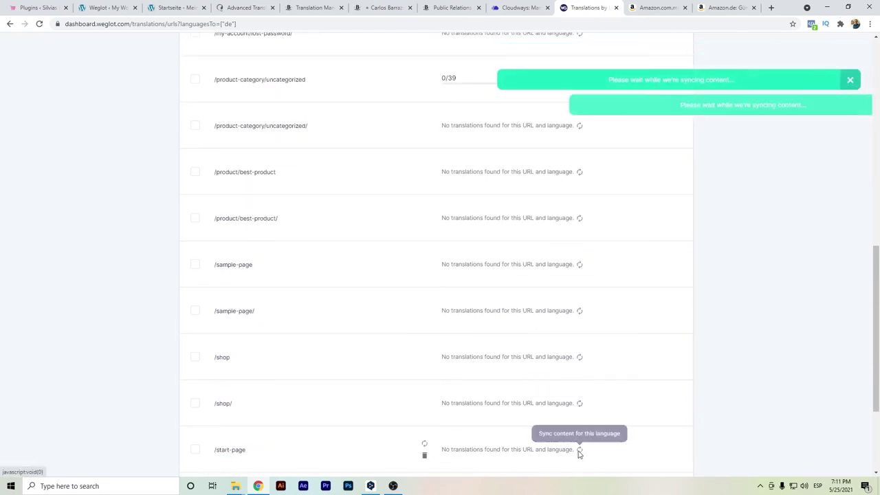
scroll(308, 372, "down", 3)
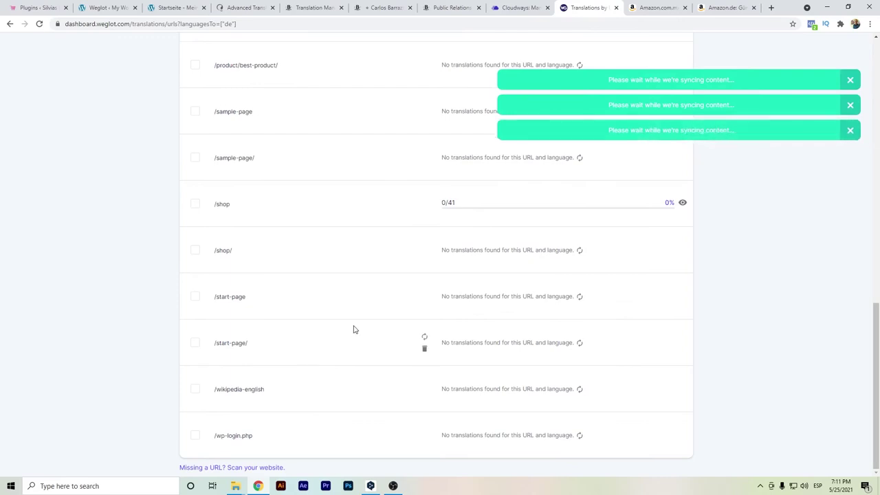
scroll(353, 329, "up", 20)
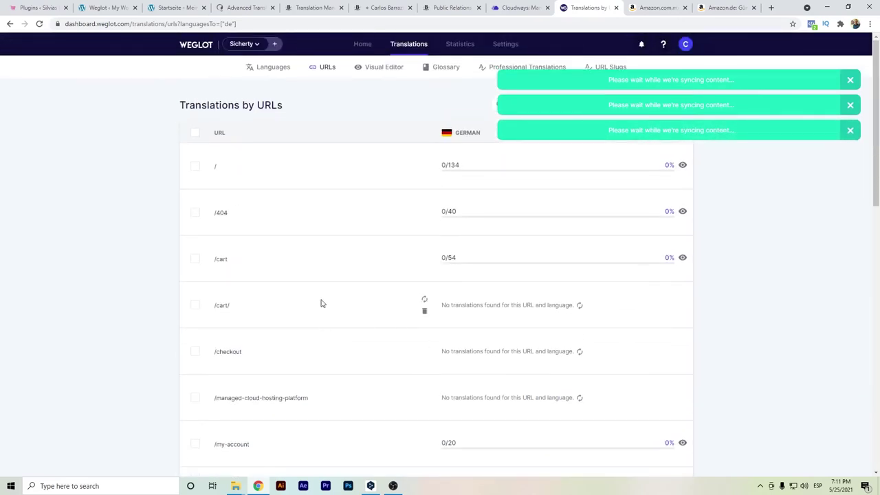
- Reopen the English to German translations, filter them by the /shop URL, and review the translated shop strings
left_click(273, 69)
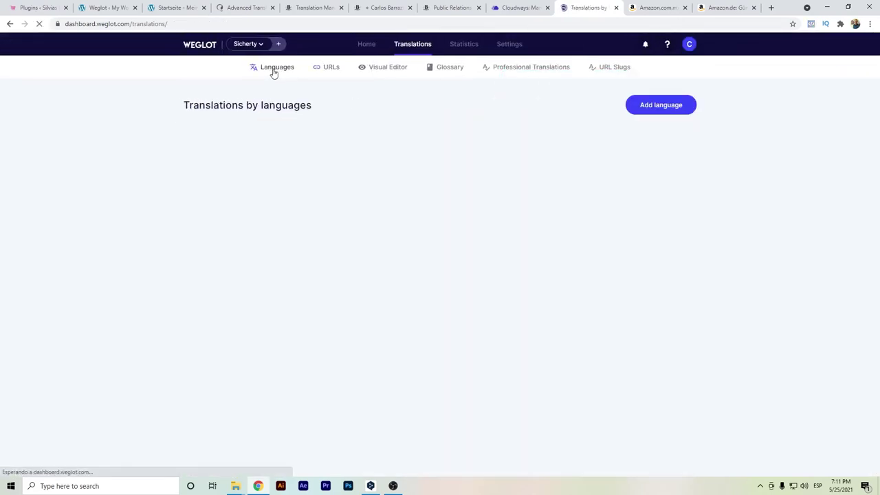
left_click(297, 223)
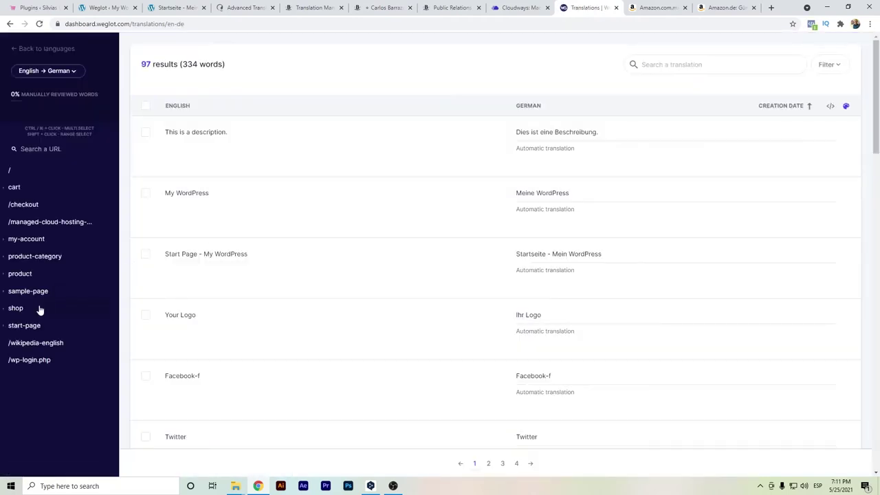
left_click(40, 310)
left_click(20, 326)
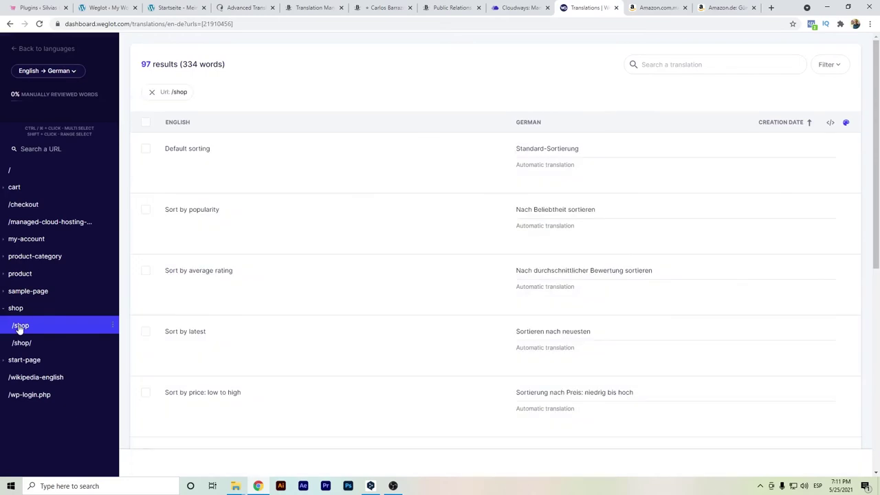
scroll(330, 310, "down", 2)
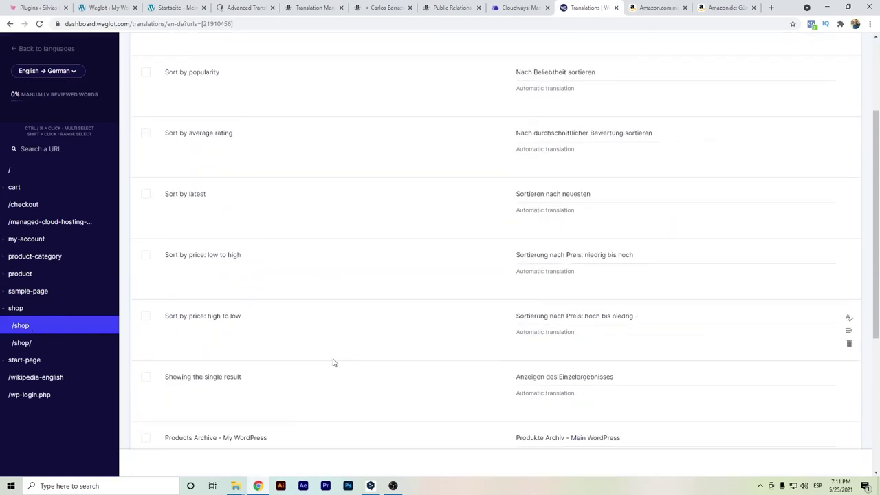
- Review the remaining German strings for the /shop URL, and return to the list of translation languages
scroll(244, 389, "down", 2)
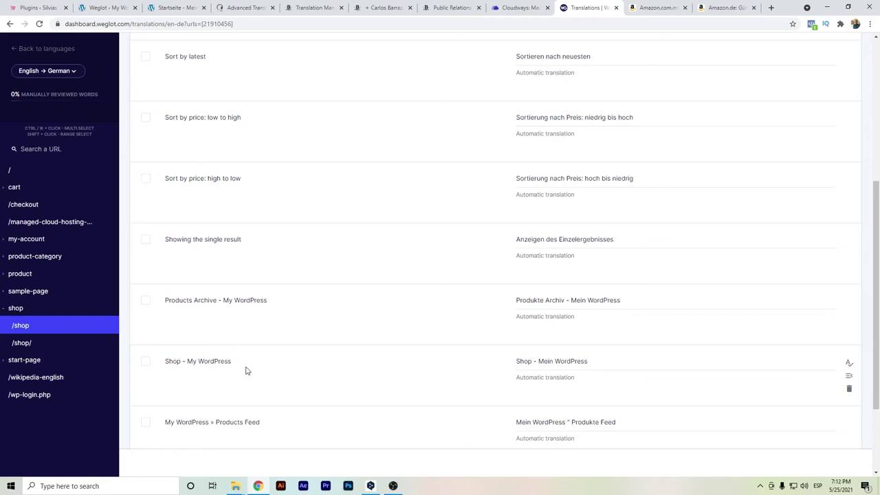
scroll(587, 363, "down", 2)
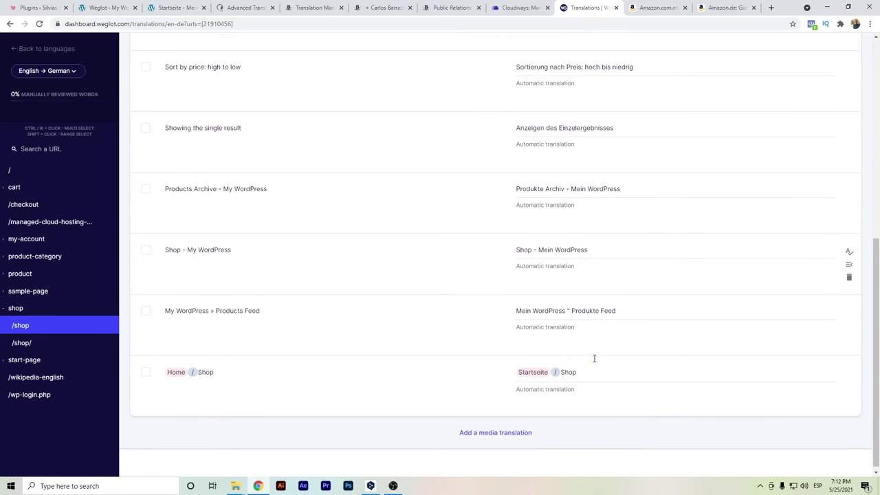
scroll(560, 391, "up", 5)
scroll(560, 391, "up", 1)
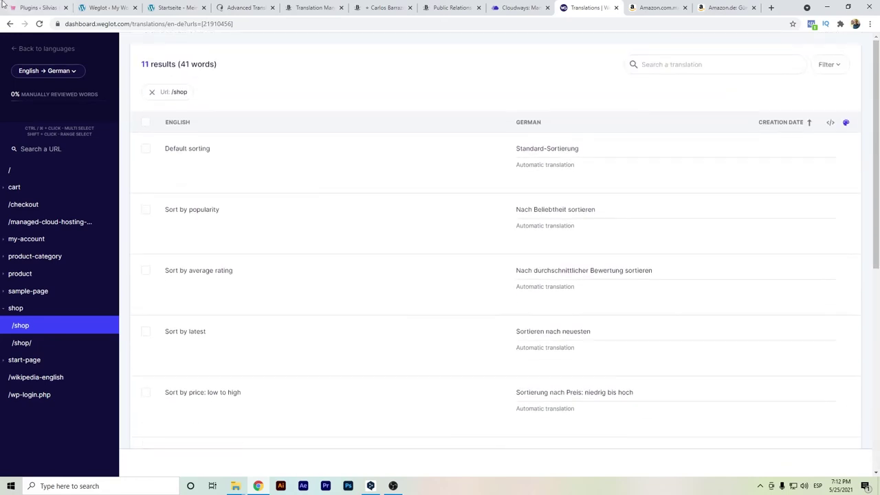
left_click(17, 54)
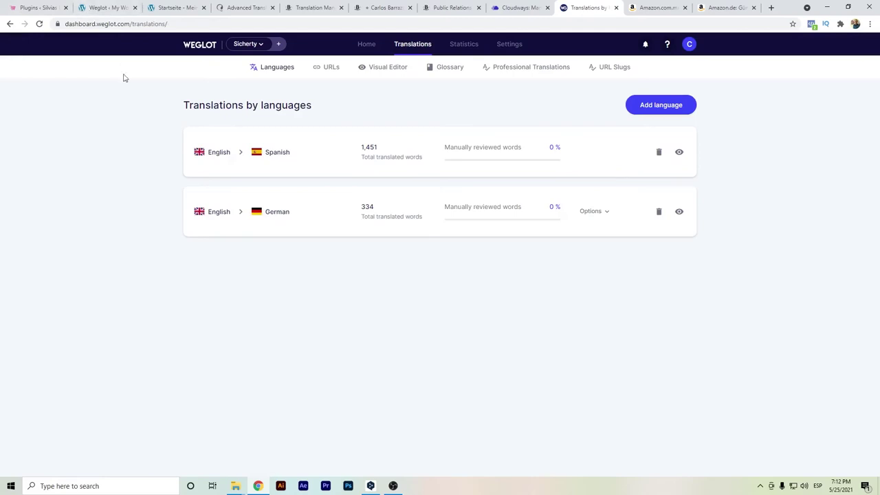
- Switch to WPML's Advanced Translation Editor, automatically translate the two description segments of Entrepreneur vs Intrapreneur into French, and save them
key("ctrl+4")
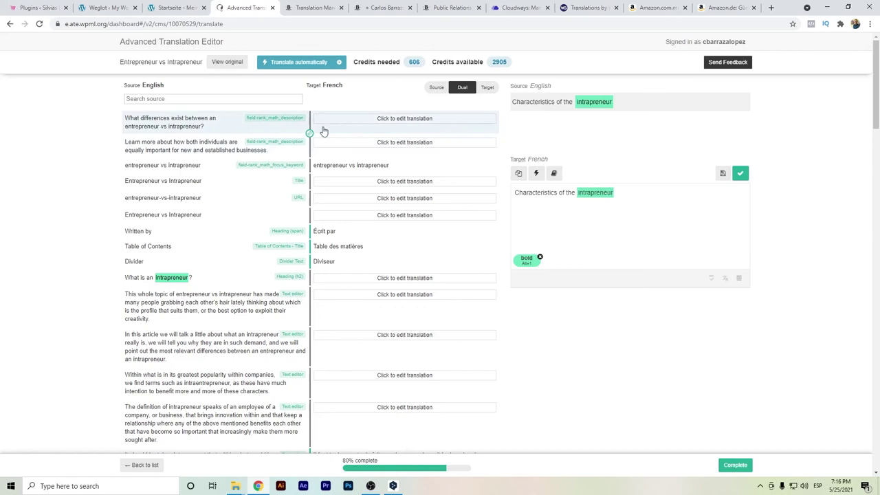
left_click(435, 119)
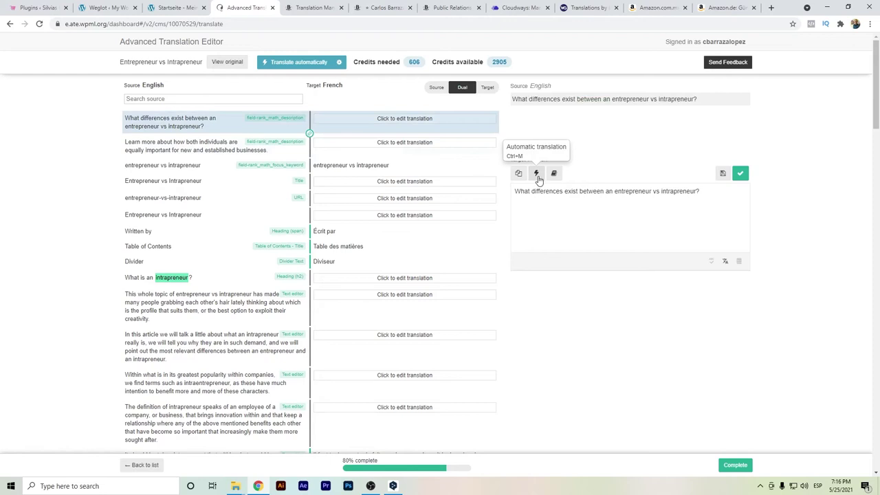
left_click(537, 174)
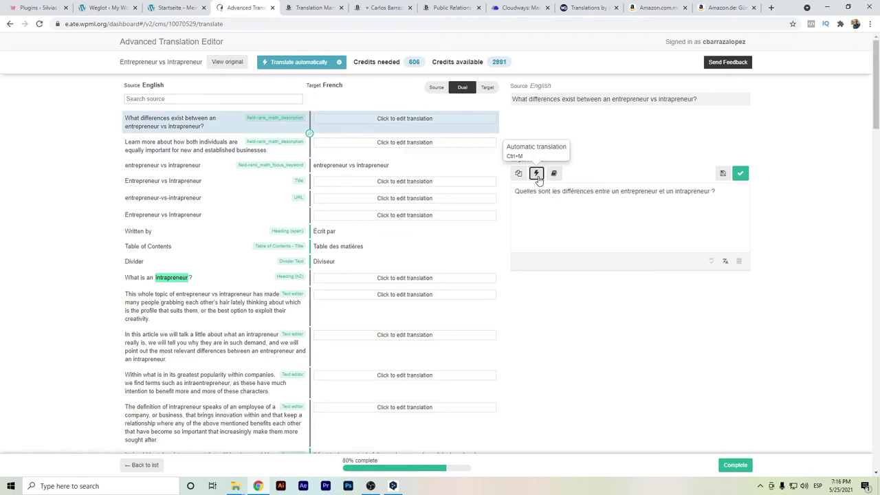
left_click(740, 174)
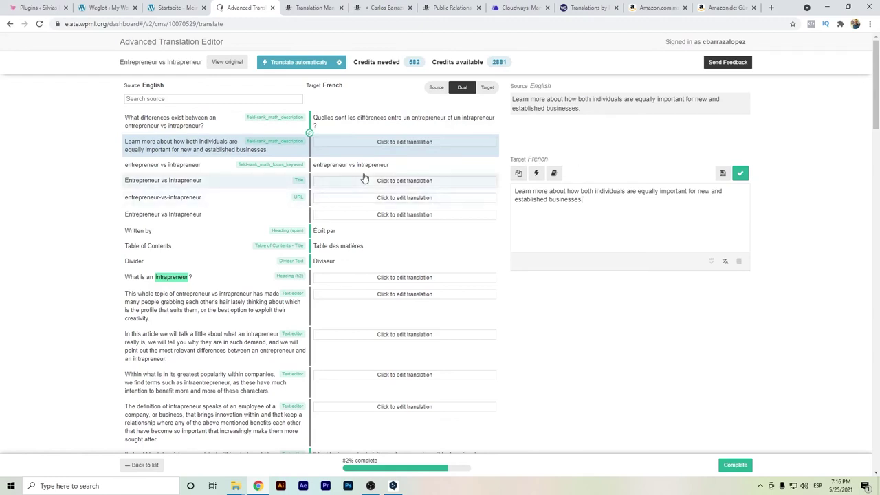
left_click(542, 176)
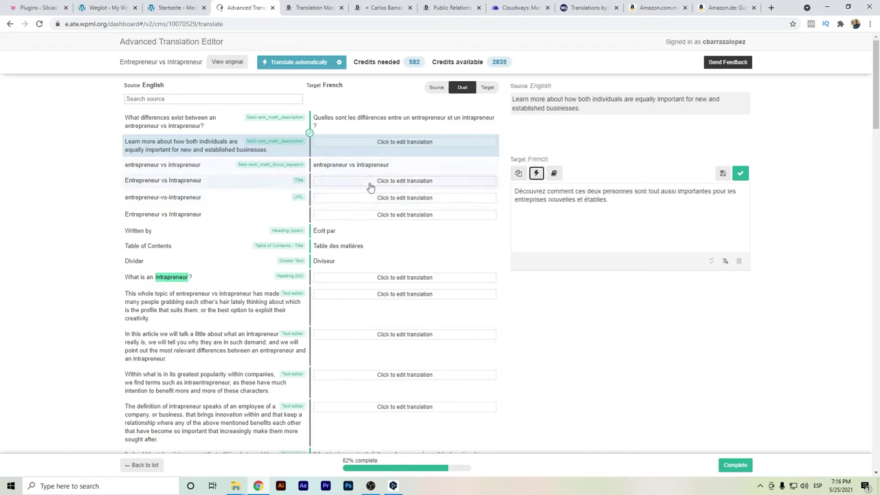
left_click(741, 174)
- Complete the French translation, keeping the focus keyword, title and URL segments in English and translating the remaining segments automatically
left_click(741, 174)
left_click(741, 174)
left_click(740, 174)
left_click(740, 174)
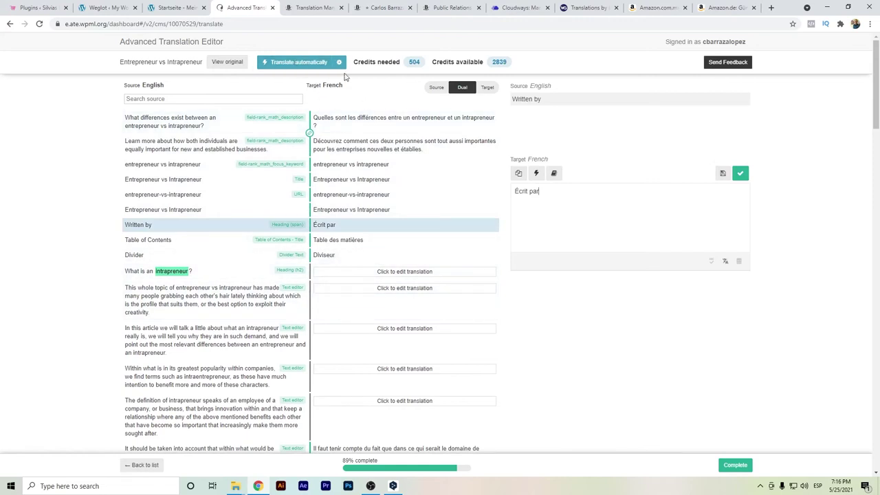
left_click(282, 63)
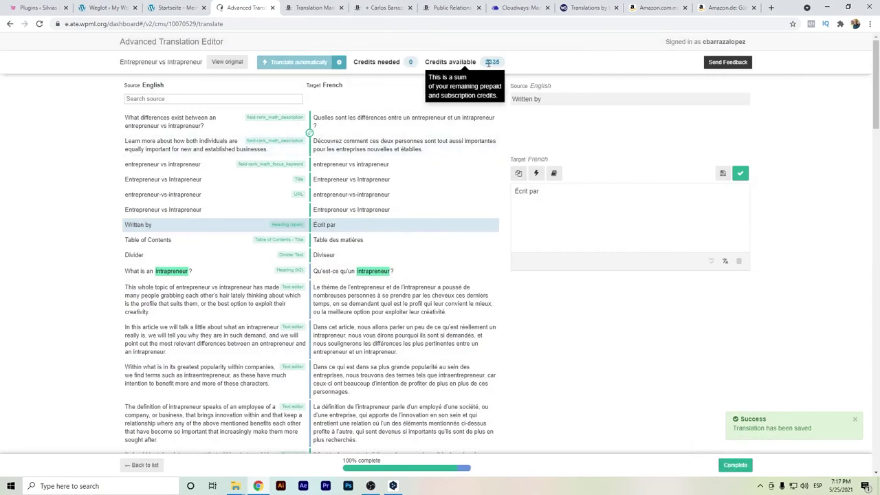
left_click(727, 466)
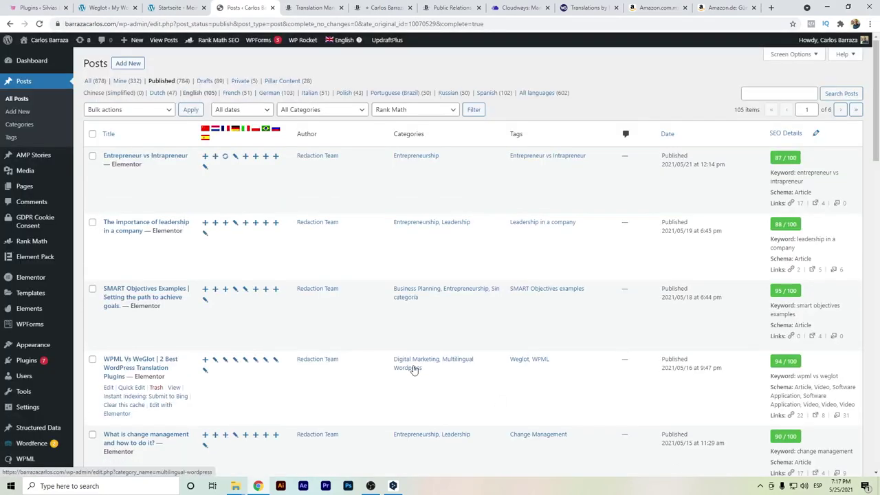
- Open the published Entrepreneur vs Intrapreneur post in a new tab and check its German and French versions
mouse_move(154, 154)
right_click(173, 176)
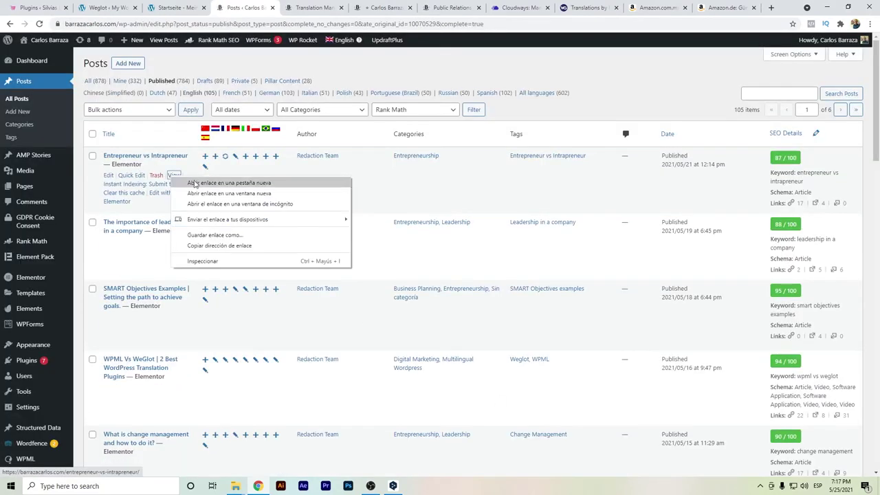
left_click(197, 185)
left_click(282, 7)
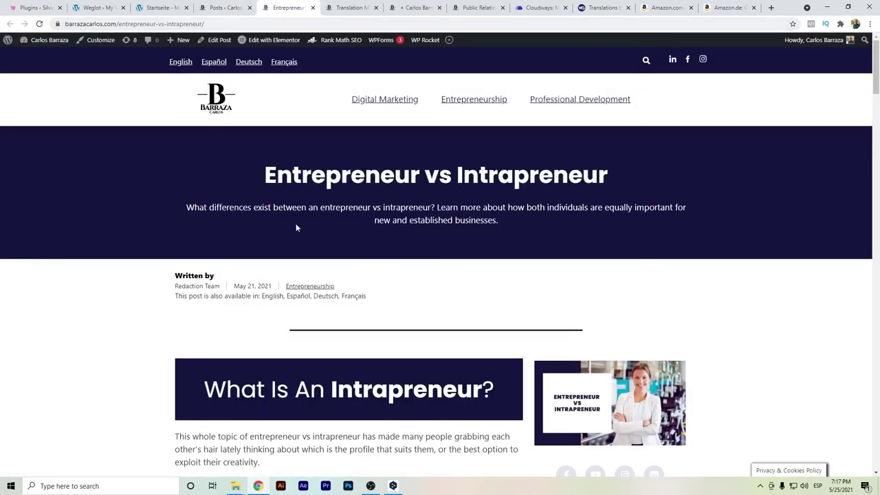
left_click_drag(878, 91, 877, 52)
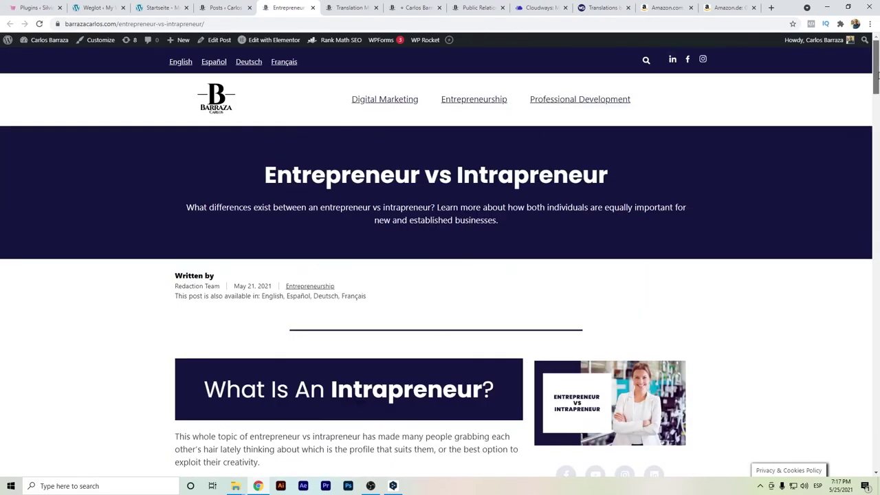
left_click(228, 64)
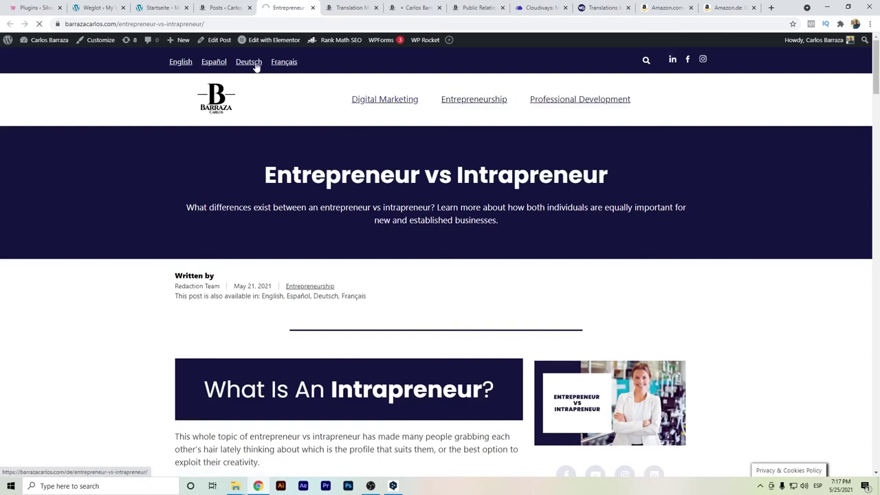
left_click(255, 62)
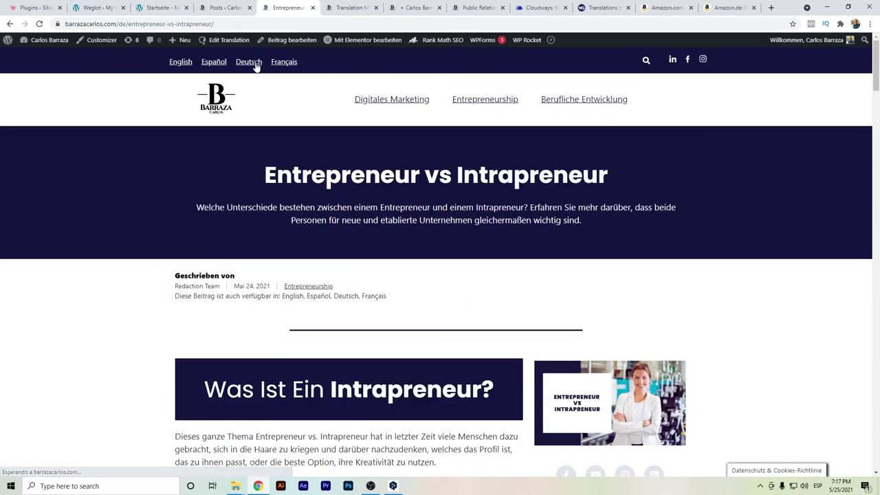
left_click(282, 64)
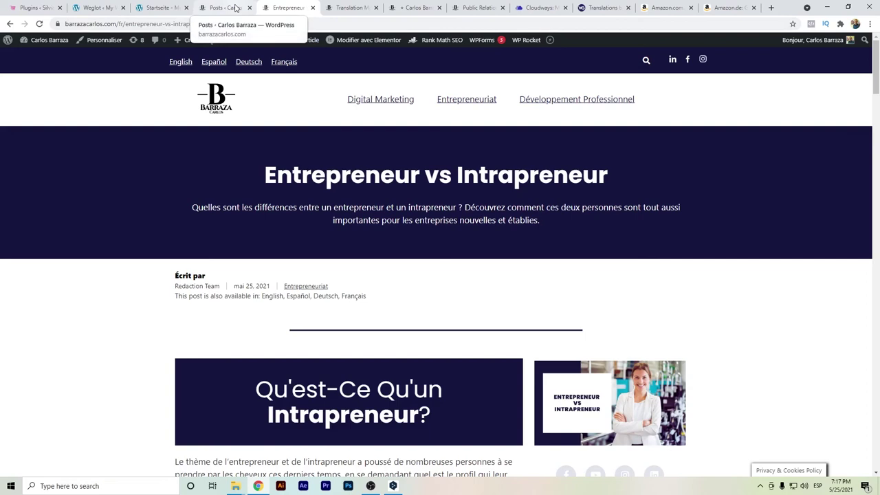
- Start a new WordPress post and title it "Managed Cloud Hosting Platform", copied from the Cloudways homepage heading
left_click(235, 8)
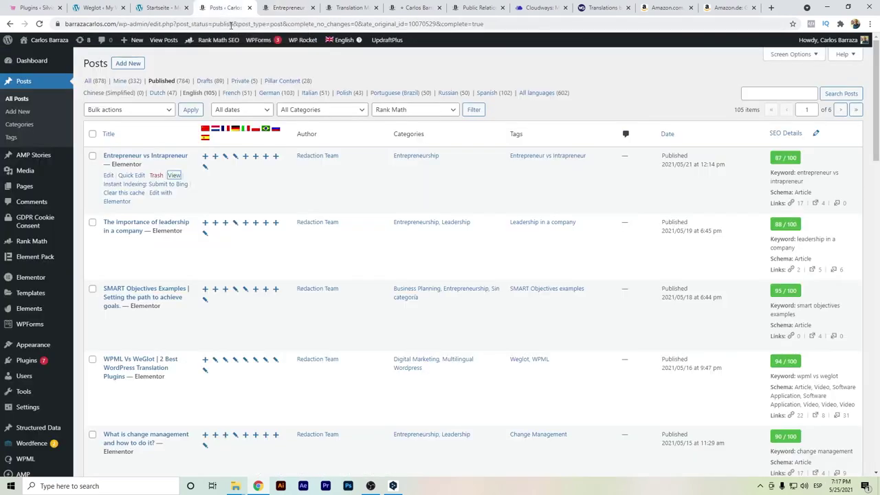
left_click(127, 62)
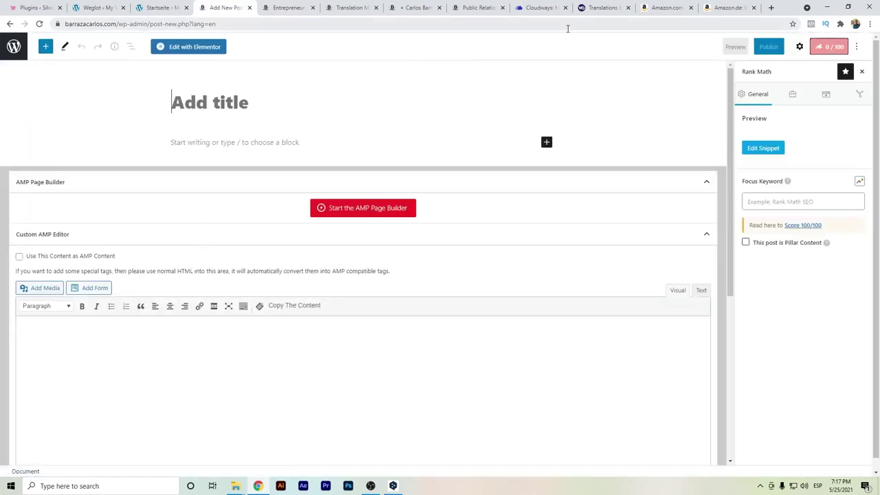
left_click(554, 10)
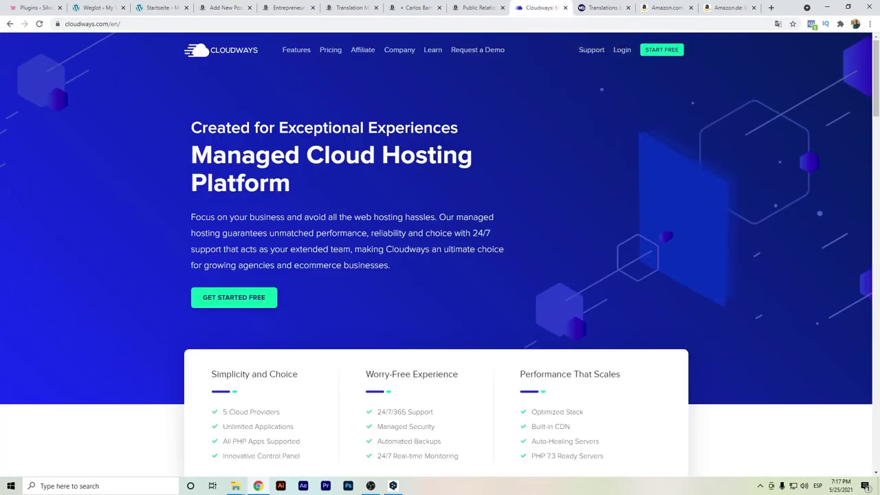
left_click_drag(296, 184, 188, 163)
key("ctrl+c")
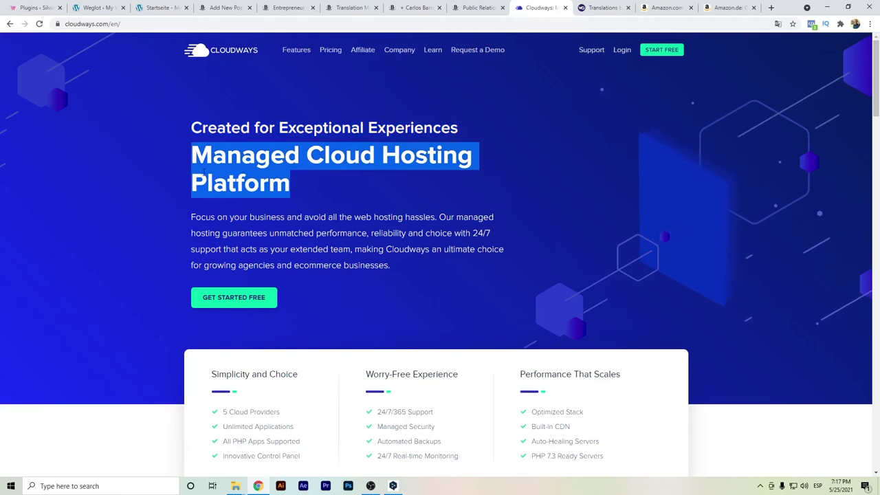
left_click(224, 7)
key("ctrl+v")
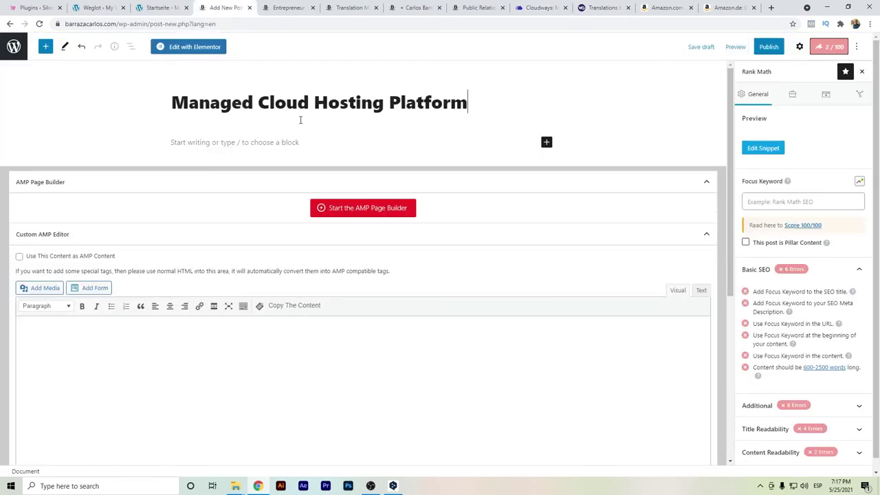
- Copy the Cloudways homepage paragraph starting "Focus on your business" into the body of the new post
left_click(536, 10)
left_click(332, 192)
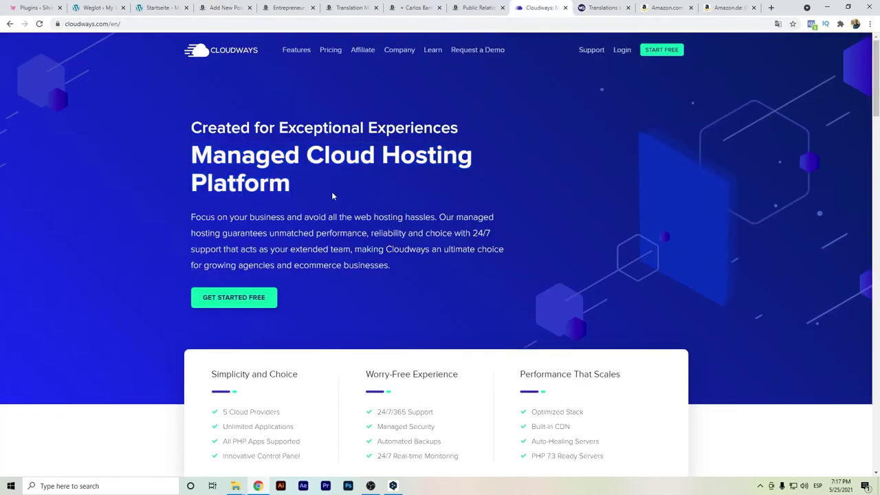
left_click_drag(401, 265, 187, 215)
key("ctrl+c")
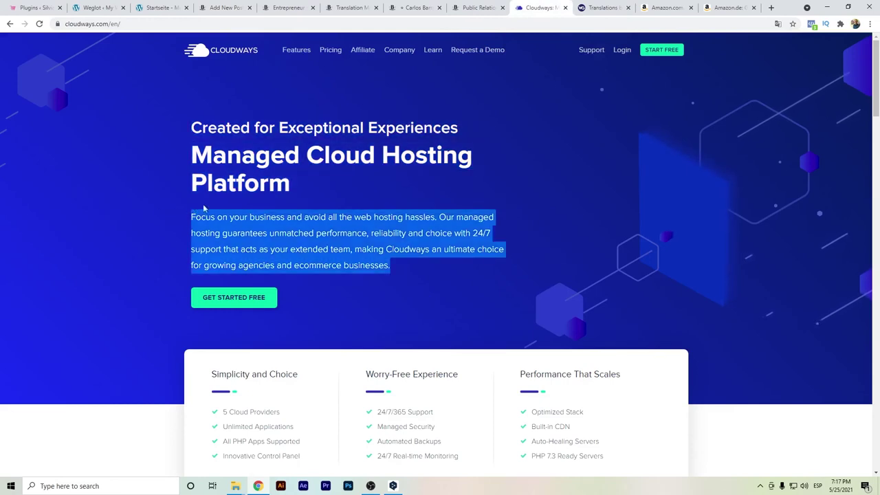
left_click(224, 8)
left_click(302, 146)
key("ctrl+v")
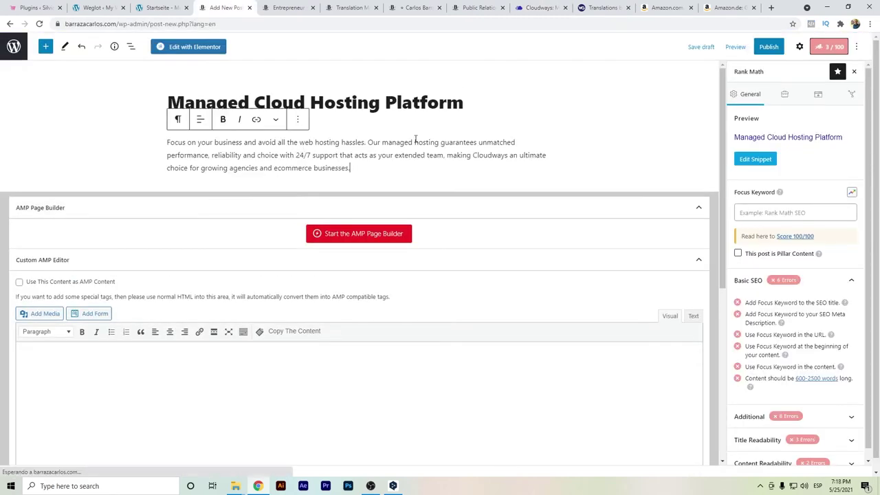
- Publish the Managed Cloud Hosting Platform post and return to the list of posts
left_click(771, 46)
left_click(776, 45)
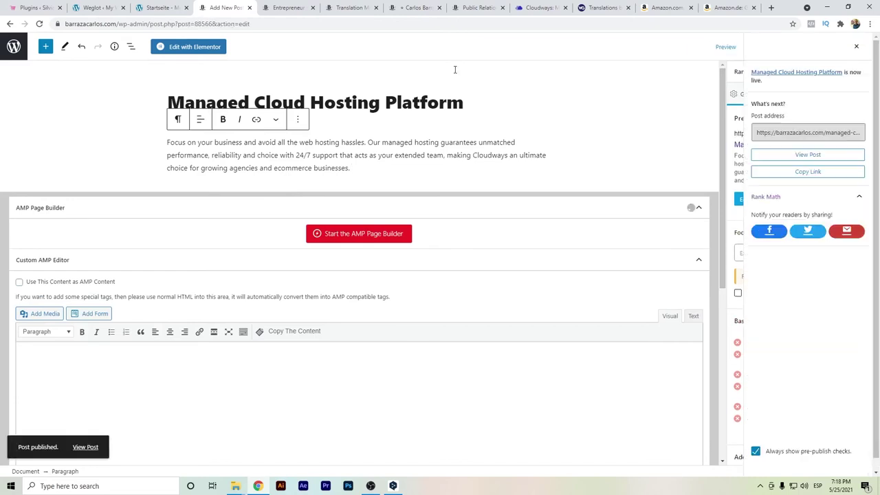
left_click(14, 46)
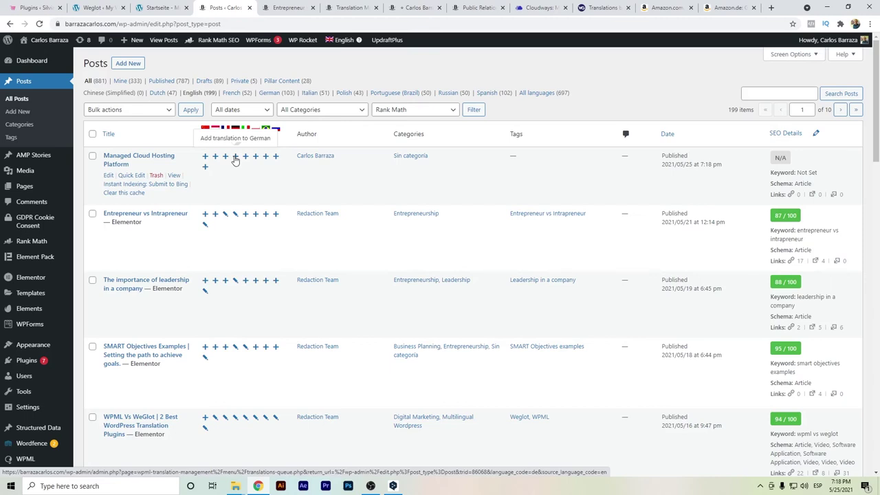
- Start the German translation of Managed Cloud Hosting Platform and send its title text from the translation editor to DeepL
left_click(235, 158)
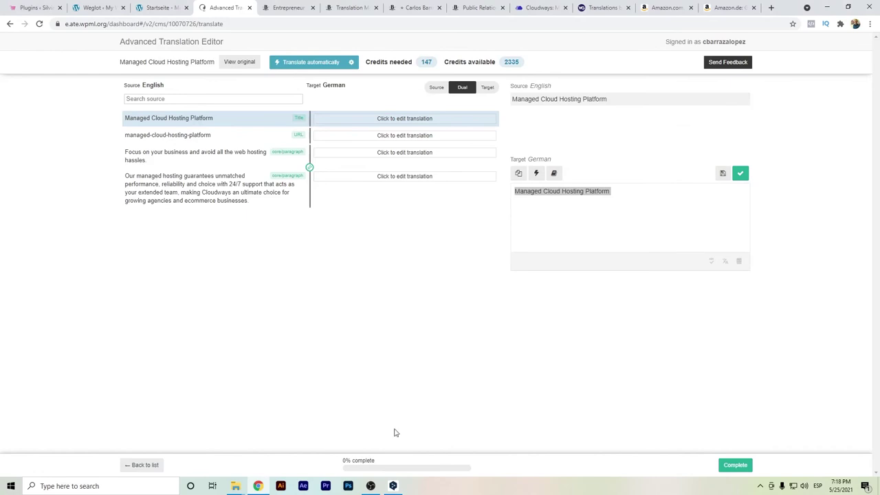
left_click(392, 489)
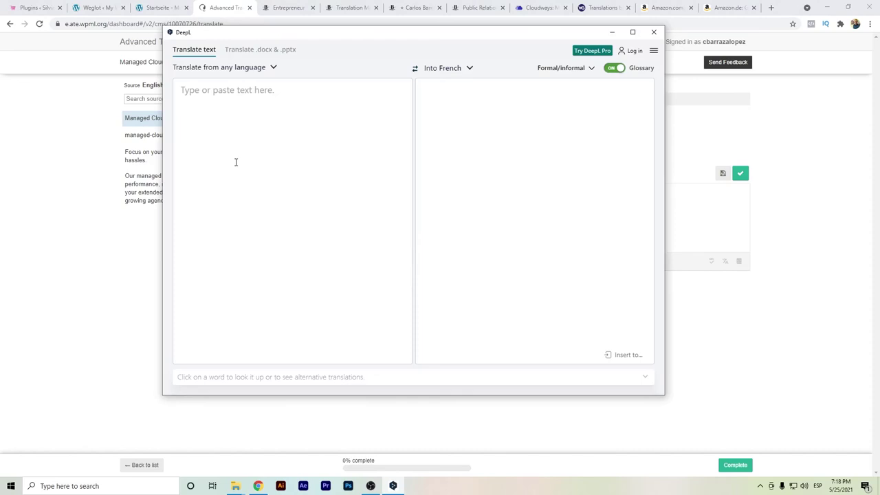
left_click(94, 187)
left_click(666, 220)
key("ctrl+a")
key("ctrl+c")
key("ctrl+c")
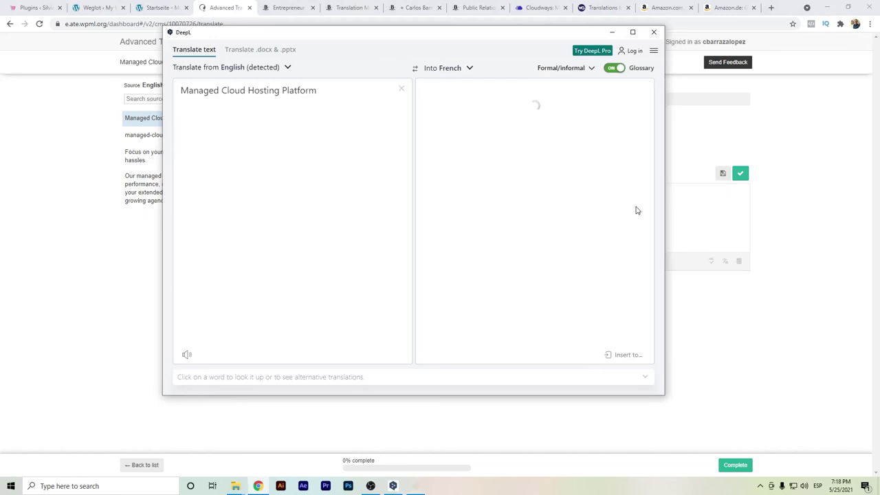
- Translate the title into German in DeepL, insert it into the translation editor, and save it along with the unchanged URL segment
left_click(457, 68)
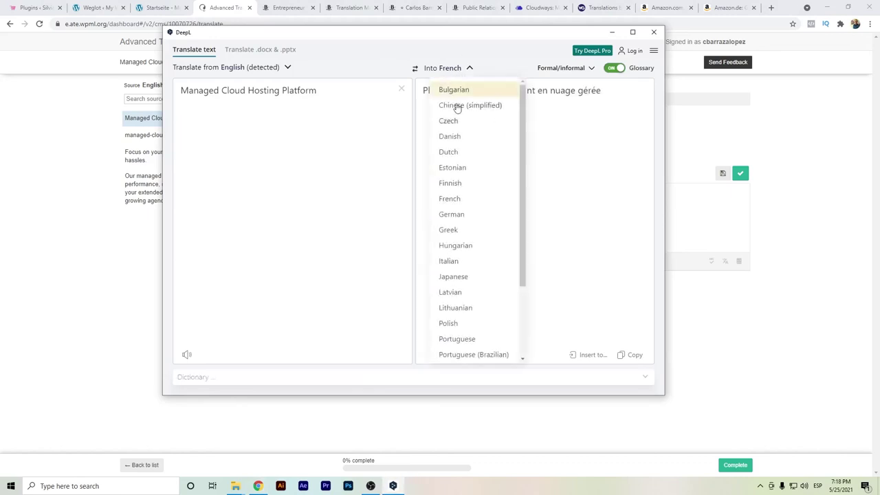
left_click(480, 216)
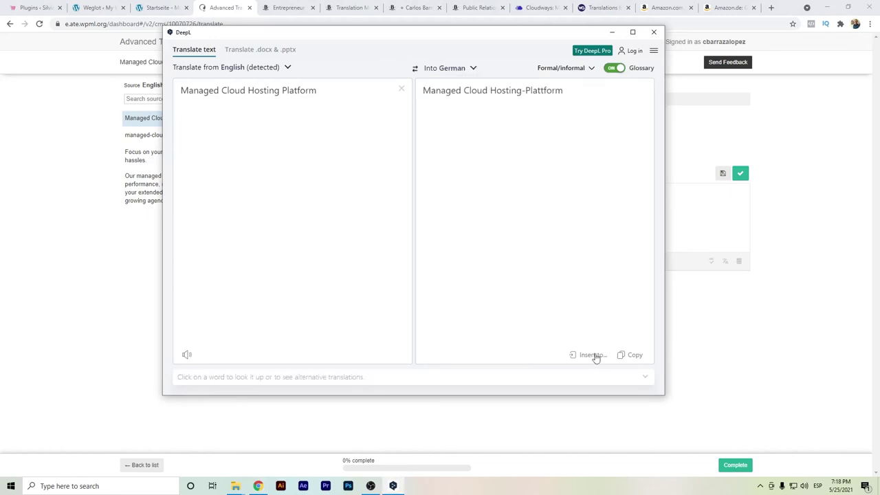
left_click(593, 355)
left_click(739, 174)
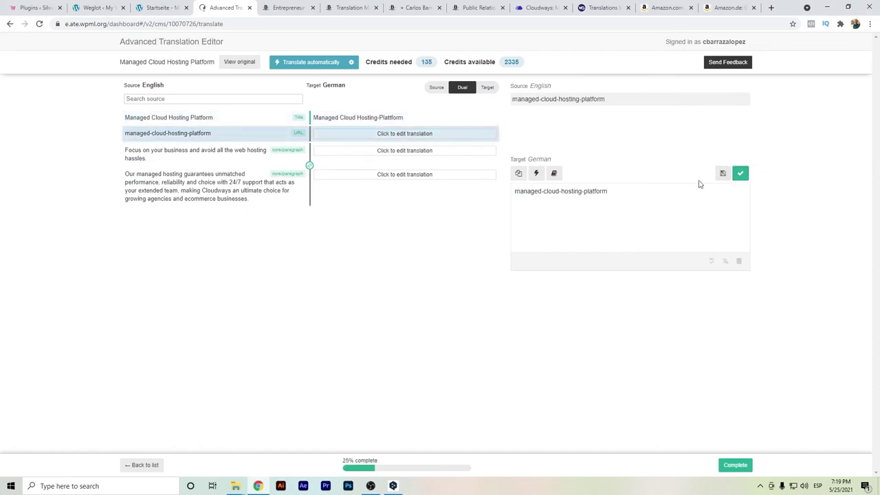
left_click(740, 177)
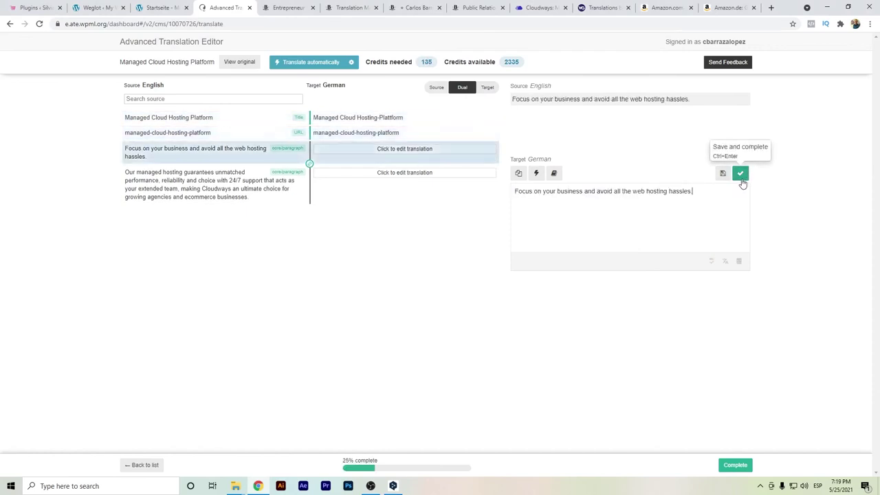
- Translate the paragraph "Focus on your business and avoid all the web hosting hassles." into German with DeepL, insert it, and save it as complete
key("ctrl+c")
key("ctrl+c")
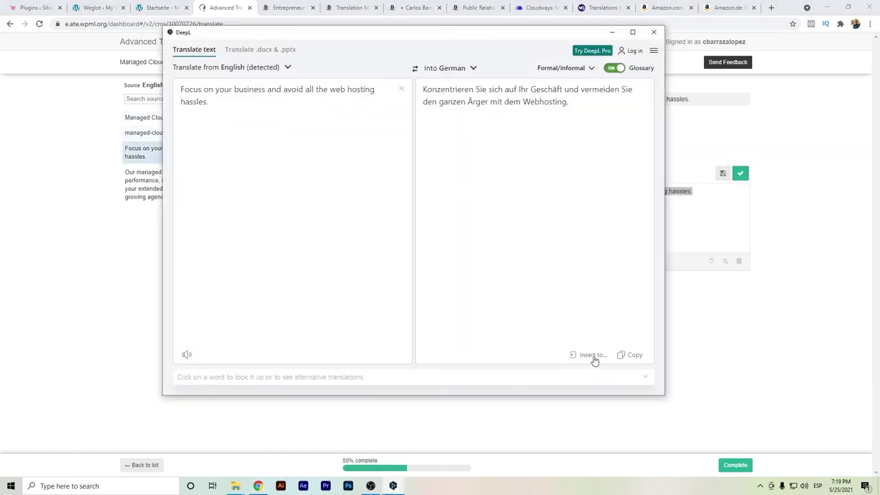
left_click(593, 356)
left_click(740, 173)
- Translate the paragraph starting "Our managed hosting guarantees" into German with DeepL, insert and save it, and complete the post's translation
key("ctrl+c")
key("ctrl+c")
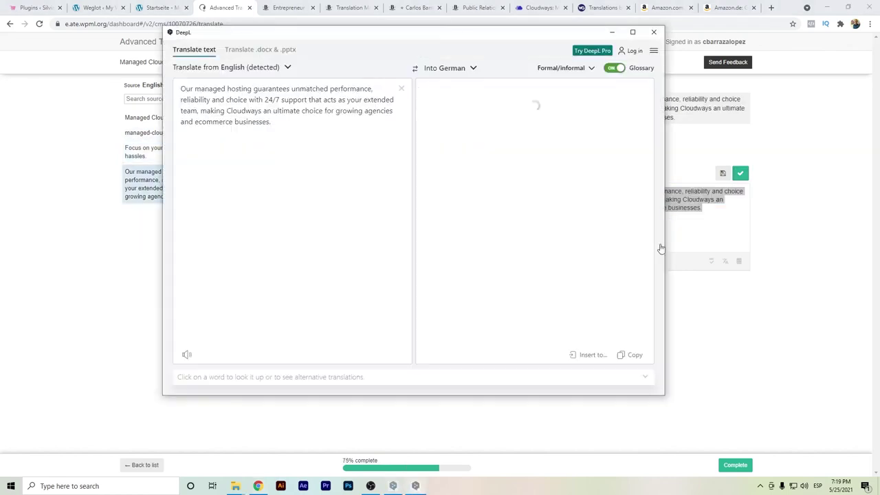
left_click(583, 357)
left_click(740, 174)
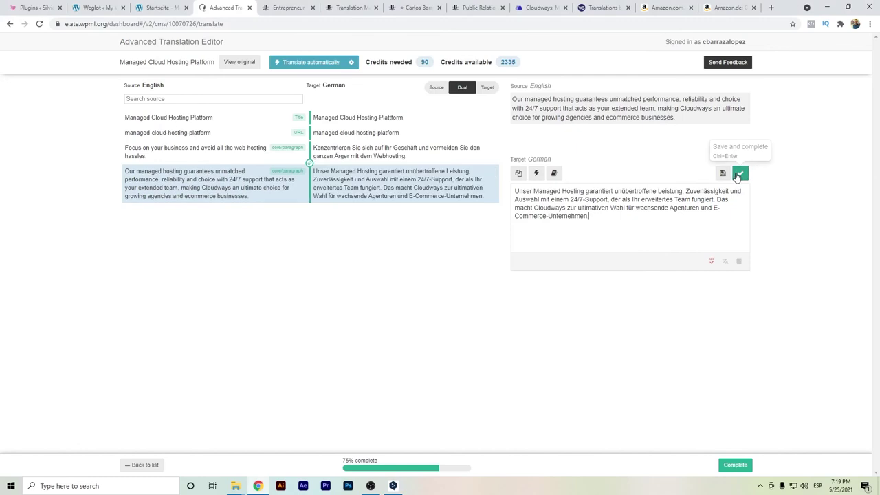
left_click(731, 467)
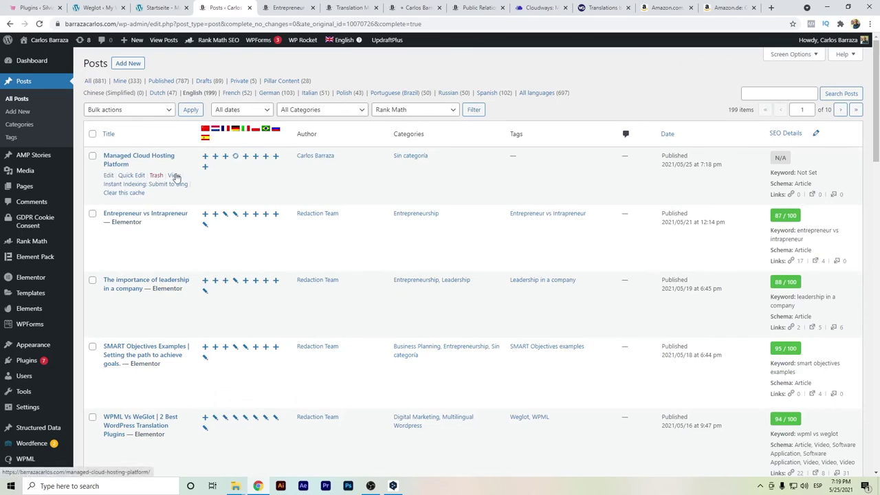
- View the published Managed Cloud Hosting Platform post in a new browser tab and switch it to its German version
right_click(176, 176)
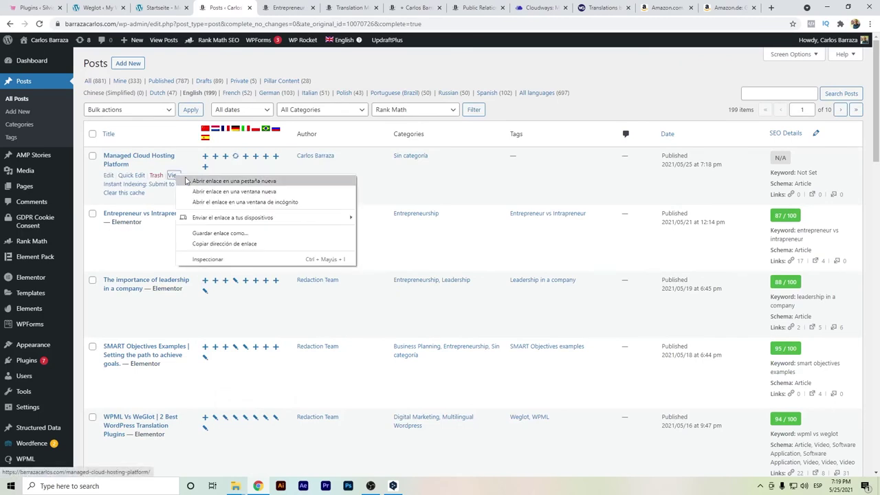
left_click(227, 181)
left_click(326, 7)
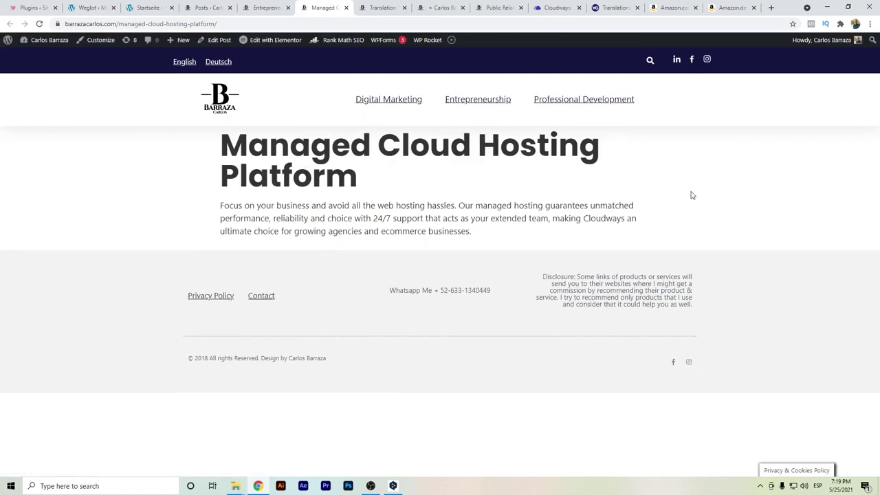
left_click(209, 67)
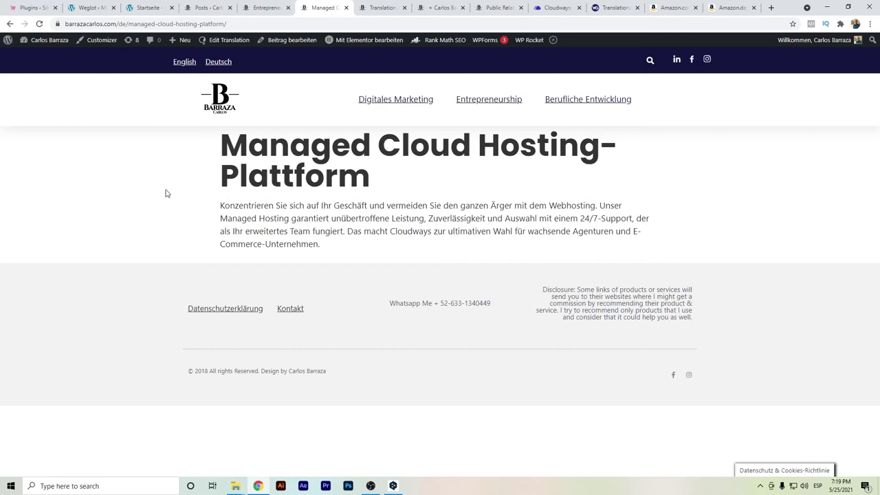
- Start a new post on the Weglot site and use the Cloudways heading "Managed Cloud Hosting Platform" as its title
left_click(108, 6)
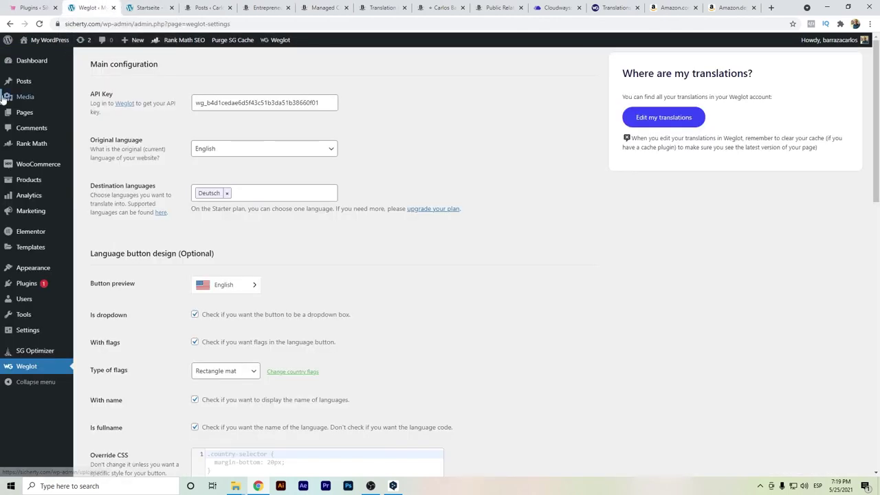
mouse_move(18, 87)
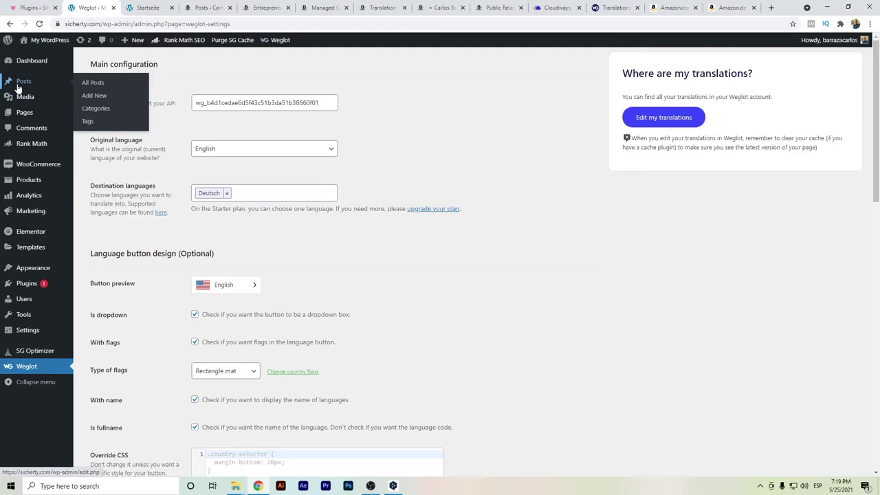
left_click(18, 83)
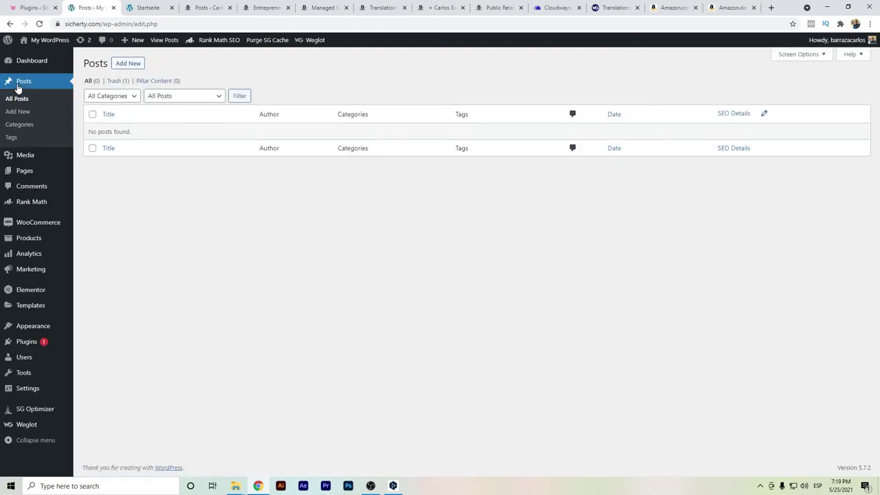
left_click(140, 63)
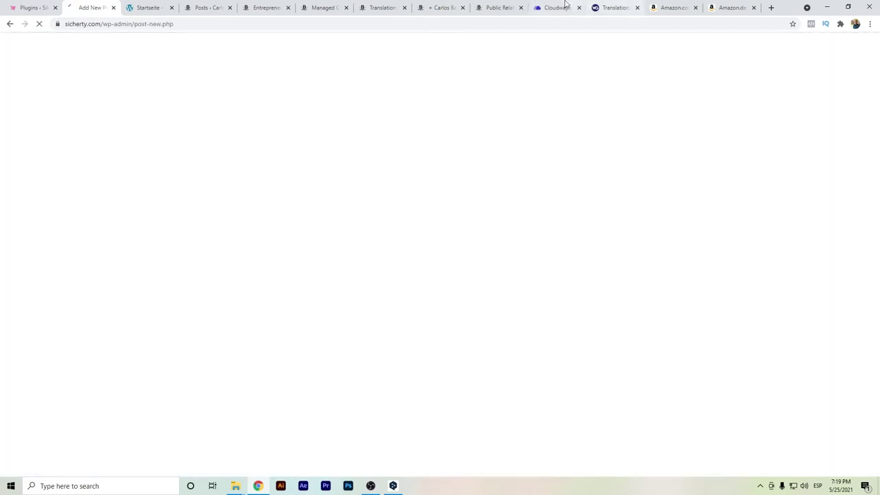
left_click(559, 6)
left_click_drag(296, 184, 190, 153)
key("ctrl+c")
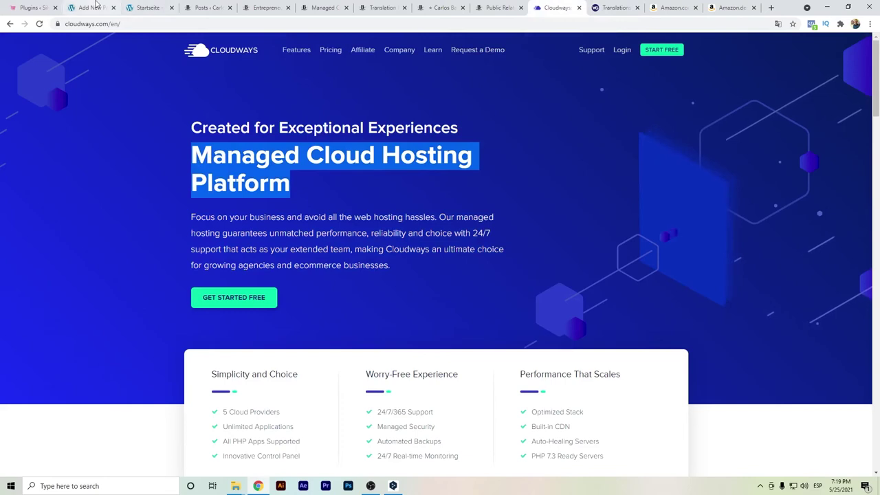
left_click(90, 7)
key("ctrl+v")
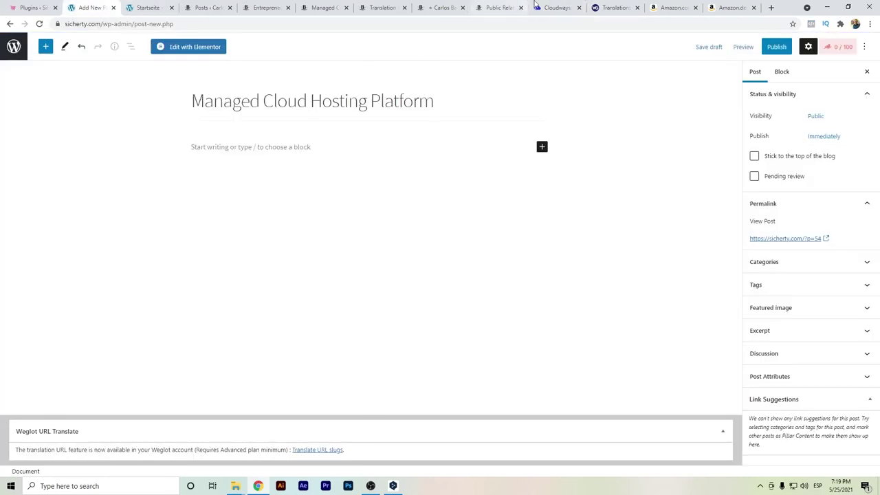
- Copy the Cloudways paragraph starting "Focus on your business" into the new post's body and publish the post
left_click(559, 7)
left_click_drag(408, 272, 193, 217)
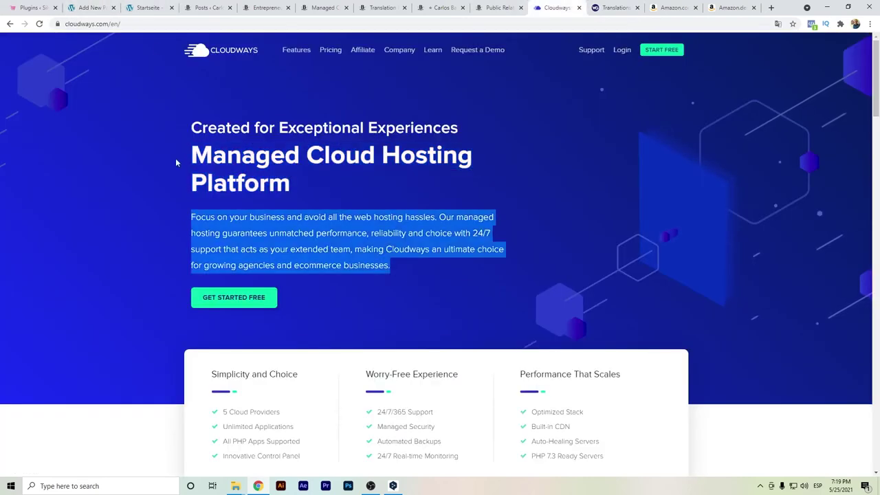
left_click(89, 7)
left_click(302, 154)
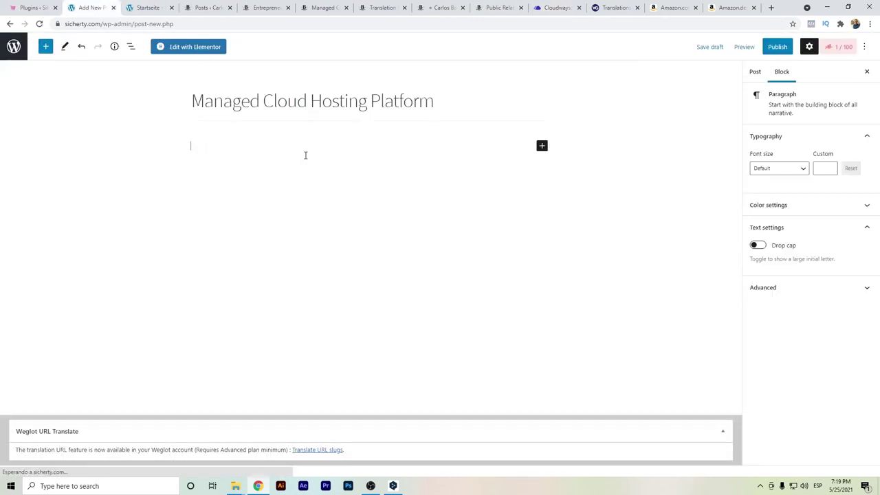
key("ctrl+v")
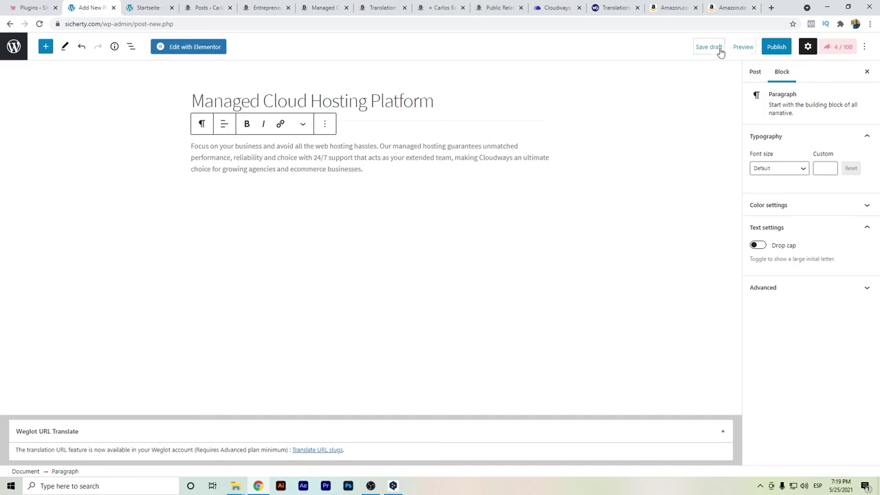
left_click(771, 49)
left_click(771, 51)
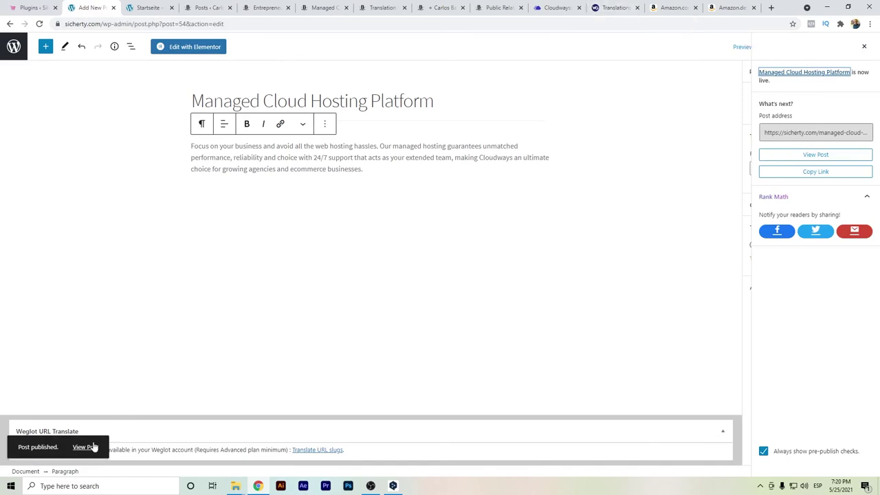
- Place the Weglot dashboard tab beside the site's tabs and reload its translations by language before returning to the post editor
left_click_drag(609, 7, 207, 7)
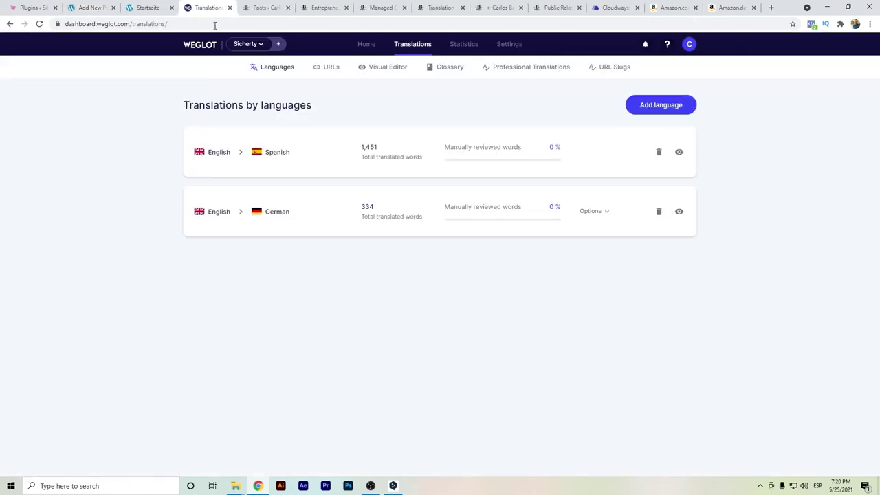
left_click(39, 23)
left_click(96, 8)
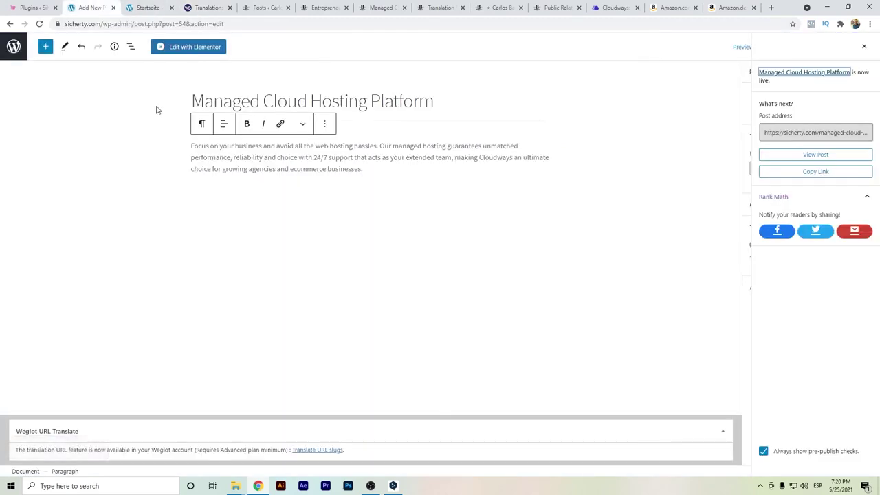
- View the published post on the Weglot site and examine its URL slug and its German translation
left_click(806, 154)
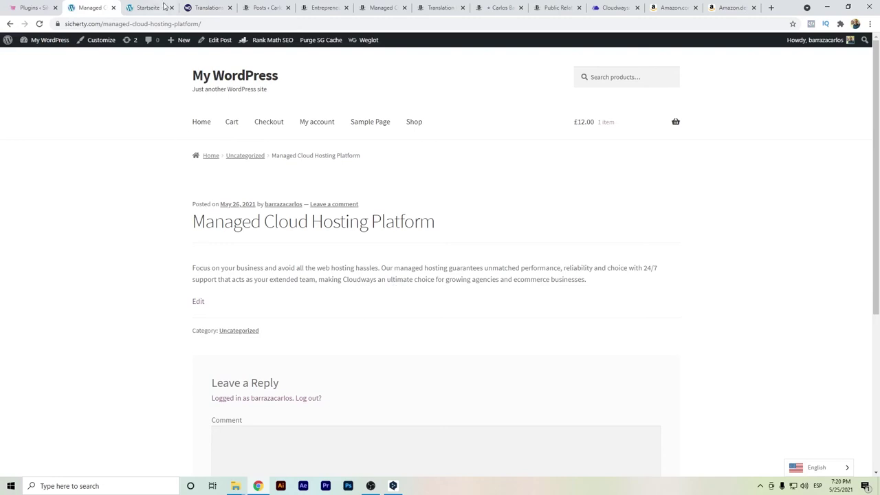
left_click_drag(216, 24, 124, 24)
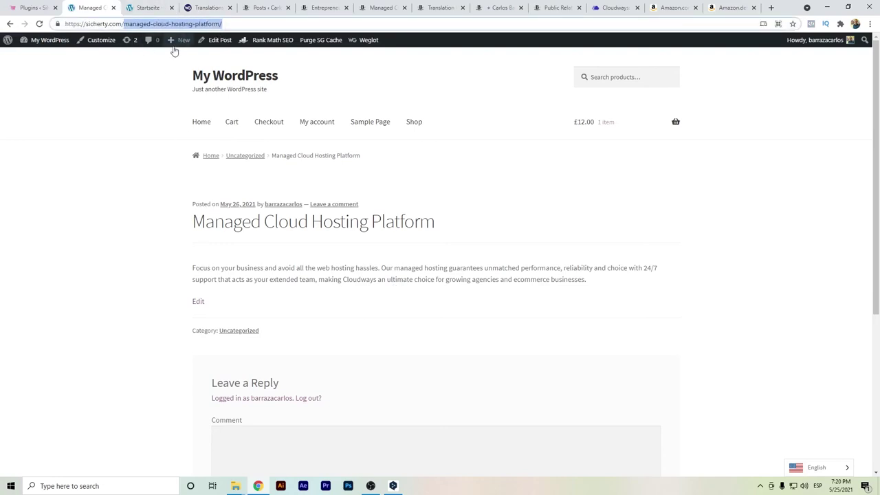
left_click(802, 469)
left_click(808, 454)
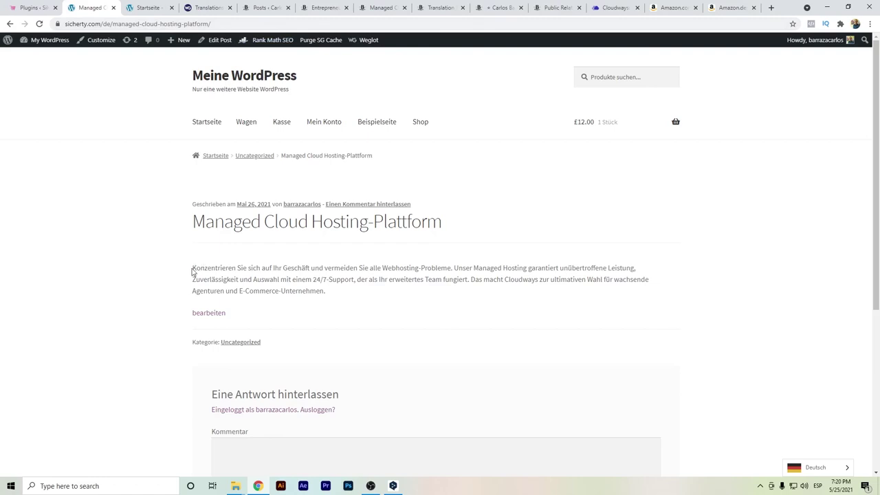
left_click_drag(210, 271, 351, 306)
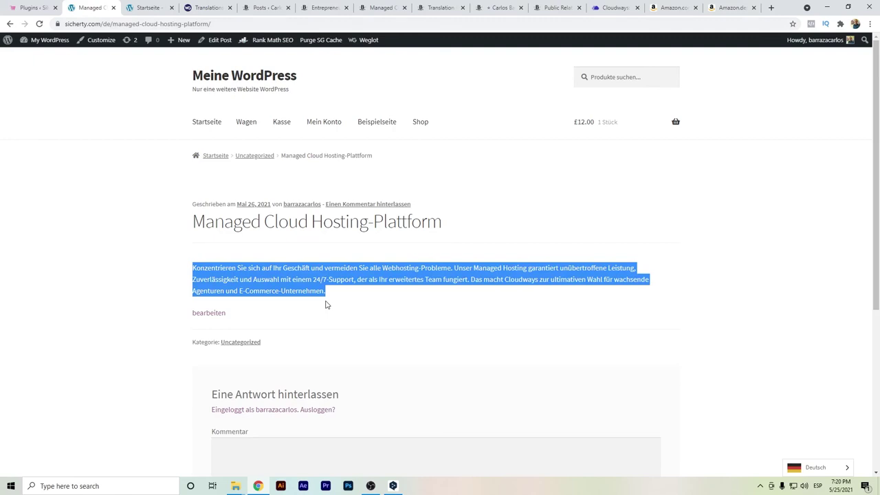
- Reload the Weglot translations page and open the dashboard home to check the plan's word usage
left_click(204, 8)
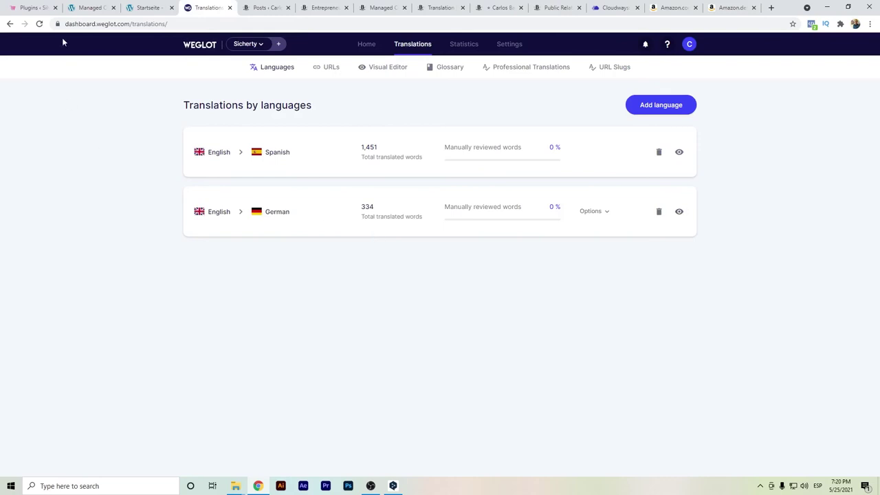
left_click(40, 24)
left_click(367, 44)
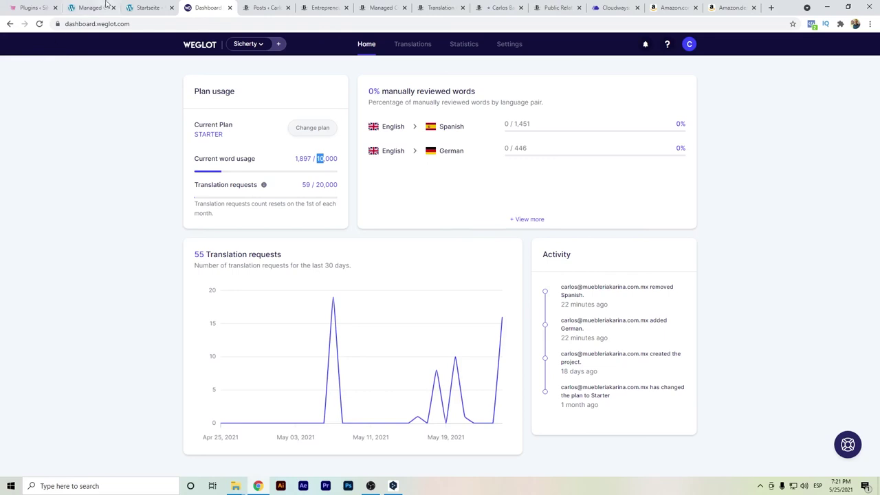
- Deactivate the Weglot Translate plugin from the installed plugins of the sicherty.com site
left_click(128, 5)
left_click(96, 6)
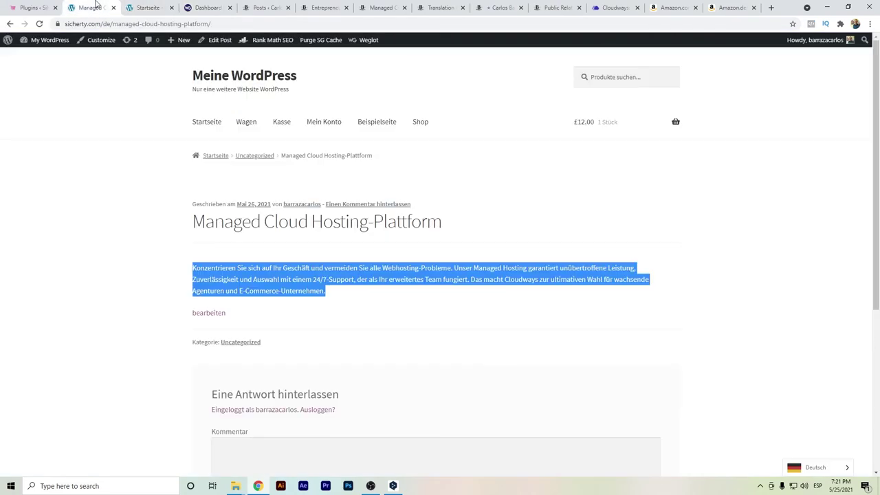
left_click(47, 41)
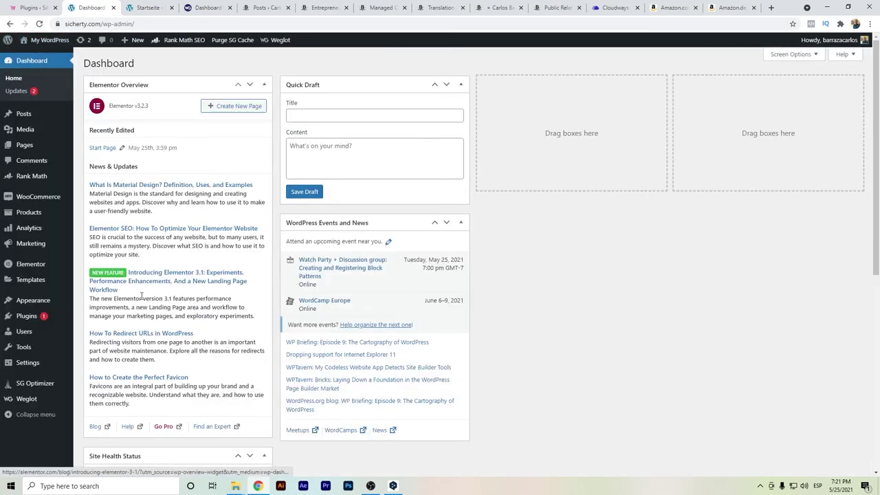
left_click(27, 316)
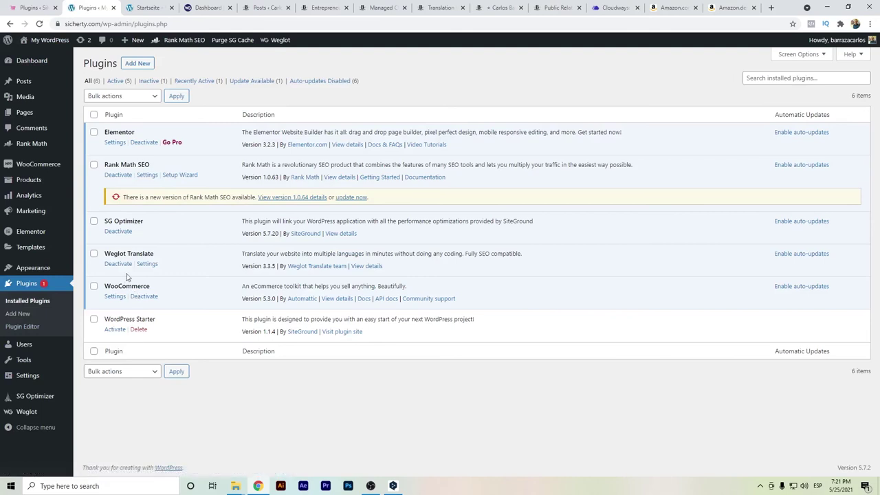
left_click(118, 264)
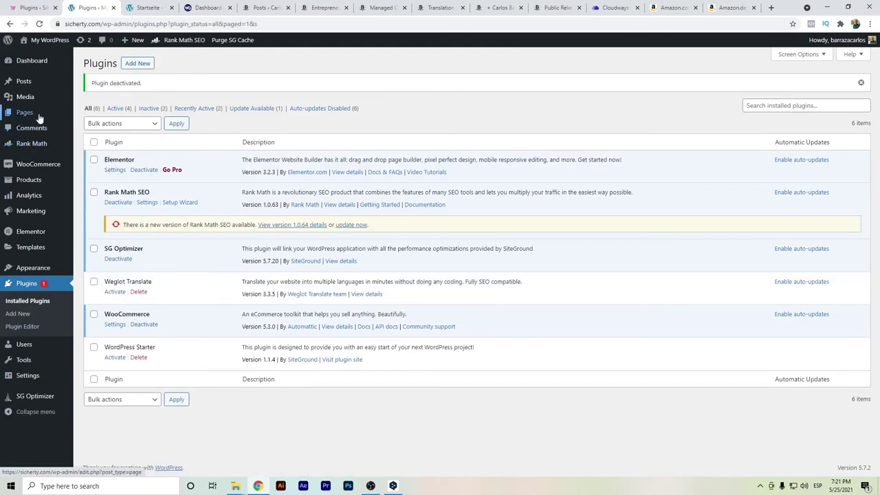
- Look through the site's list of pages for translated versions and reload the German homepage
left_click(31, 117)
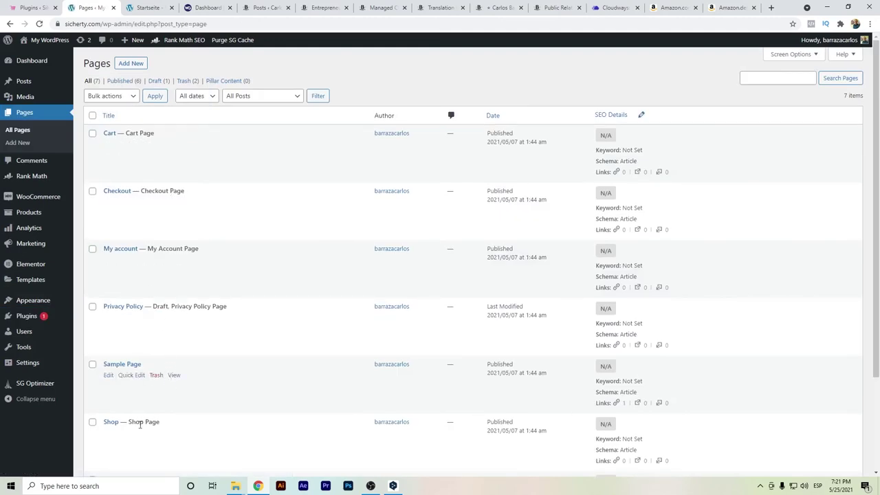
scroll(151, 430, "down", 2)
scroll(153, 434, "up", 2)
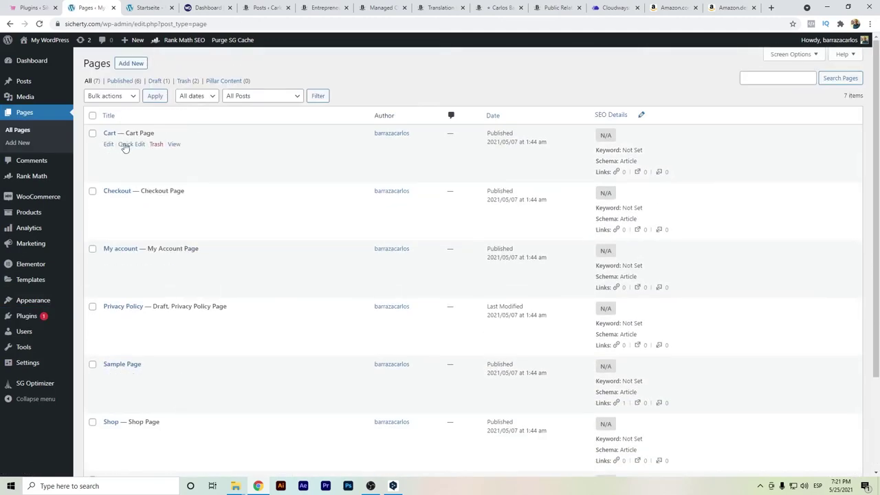
left_click(147, 7)
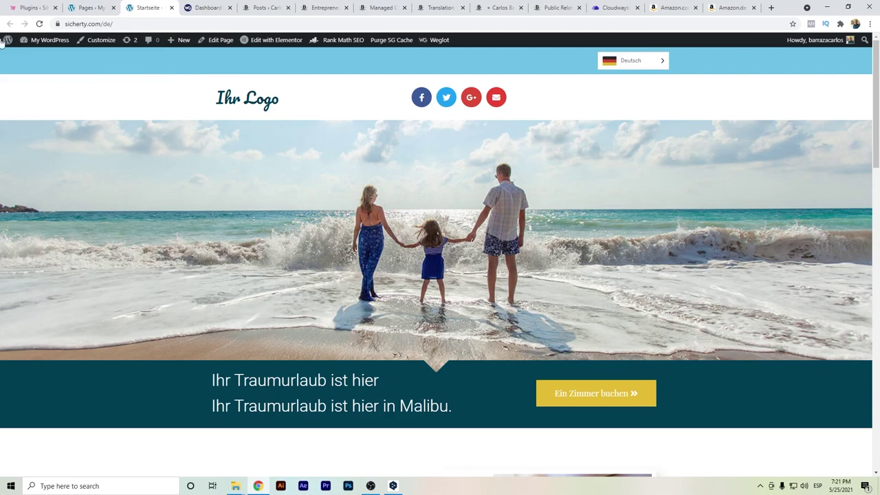
left_click(39, 24)
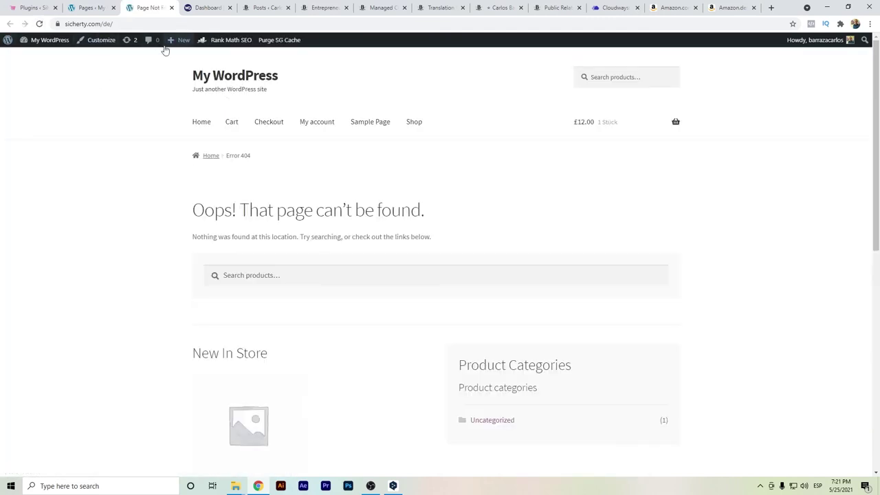
- Open the homepage at sicherty.com without the German language folder and return to the list of pages
key("ctrl+l")
key("End")
key("BackSpace")
key("BackSpace")
key("BackSpace")
key("Return")
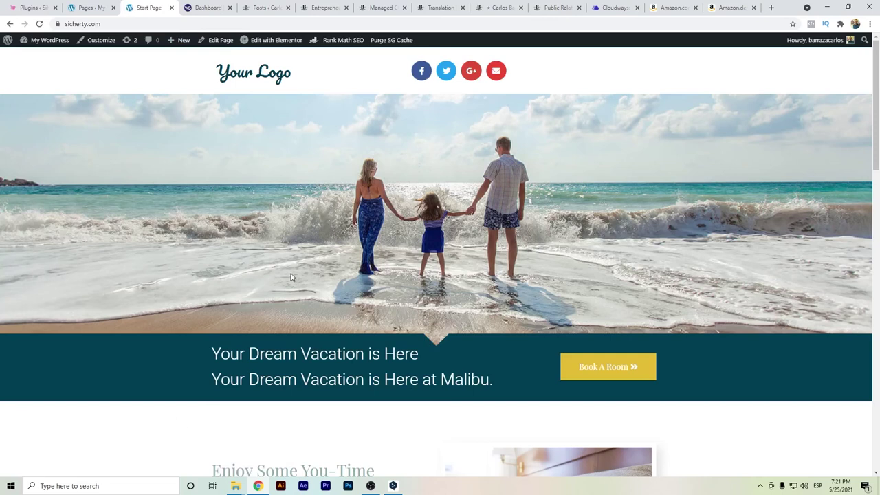
left_click(89, 8)
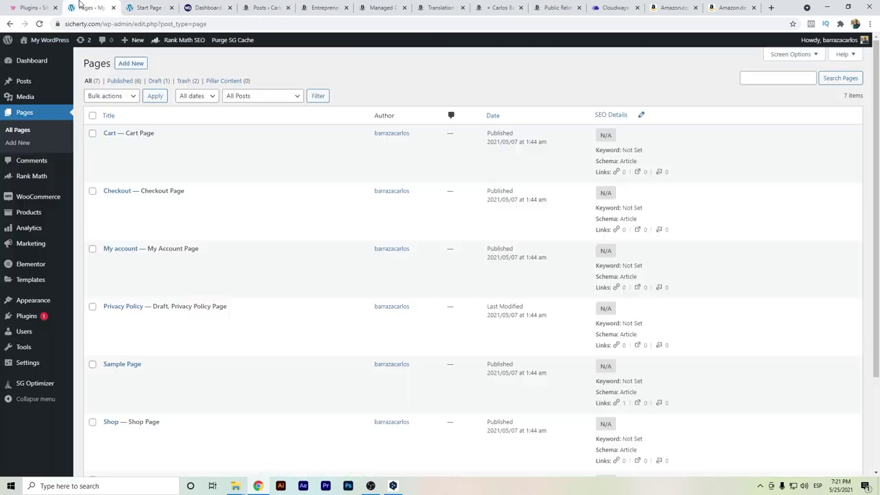
- Reactivate the Weglot Translate plugin on sicherty.com, reload the site's homepage and switch it to German
left_click(42, 321)
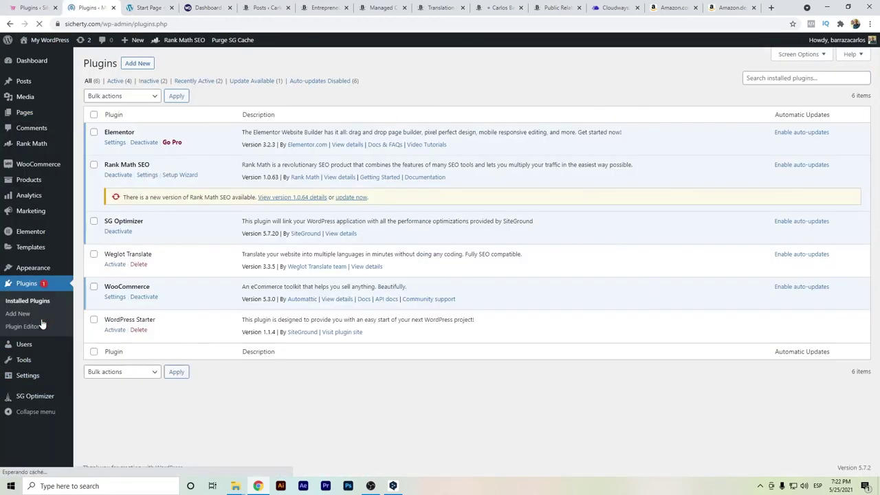
left_click(148, 7)
left_click(40, 25)
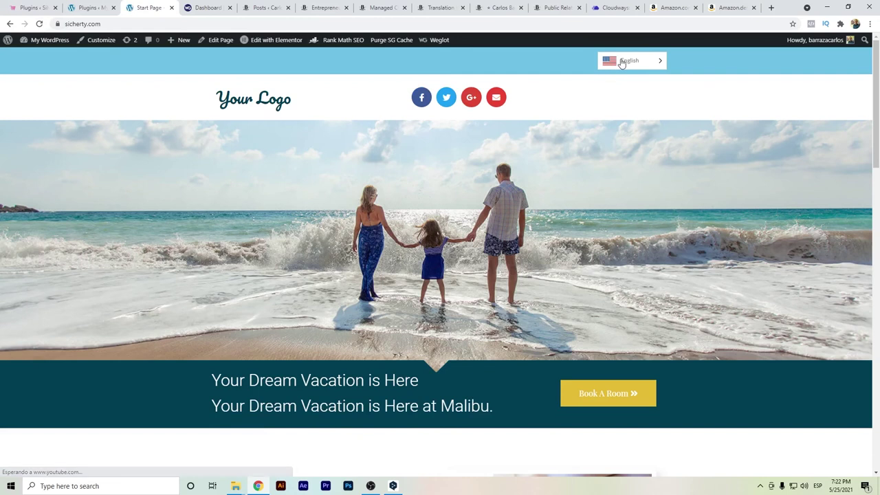
left_click(627, 61)
left_click(630, 81)
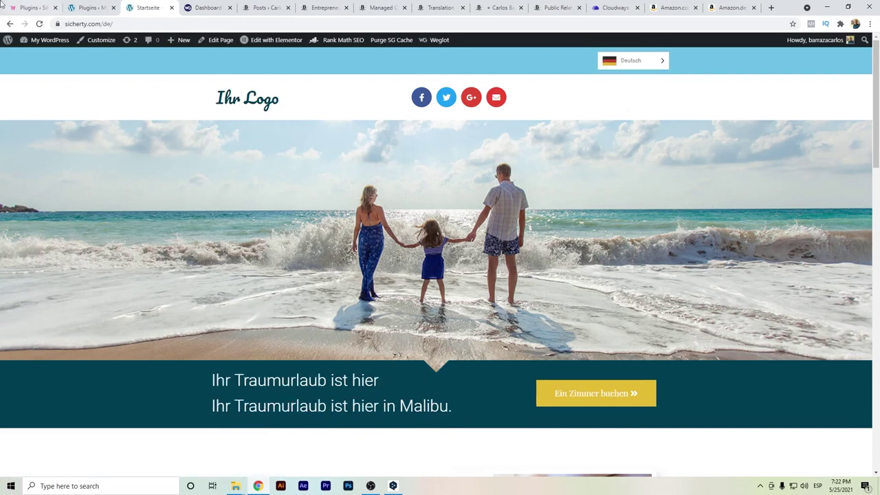
- Look through the installed plugins of silviasboutiques.com down to the WPML plugins
left_click(27, 7)
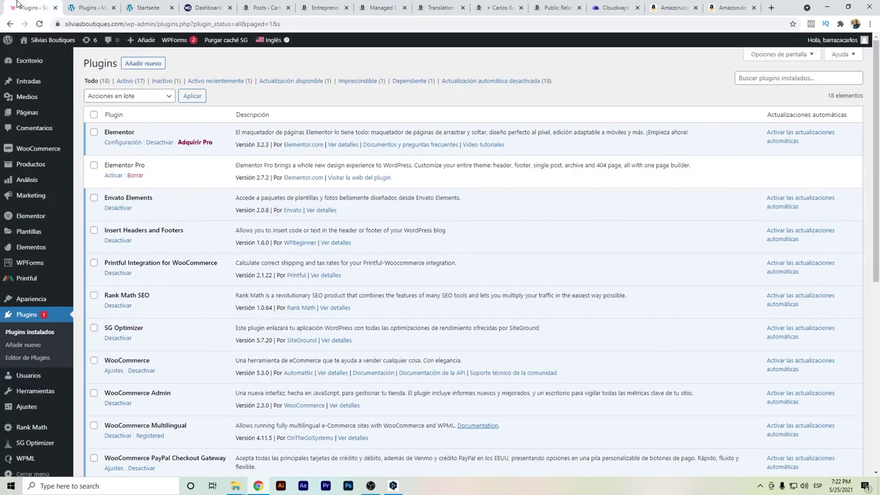
scroll(109, 163, "down", 3)
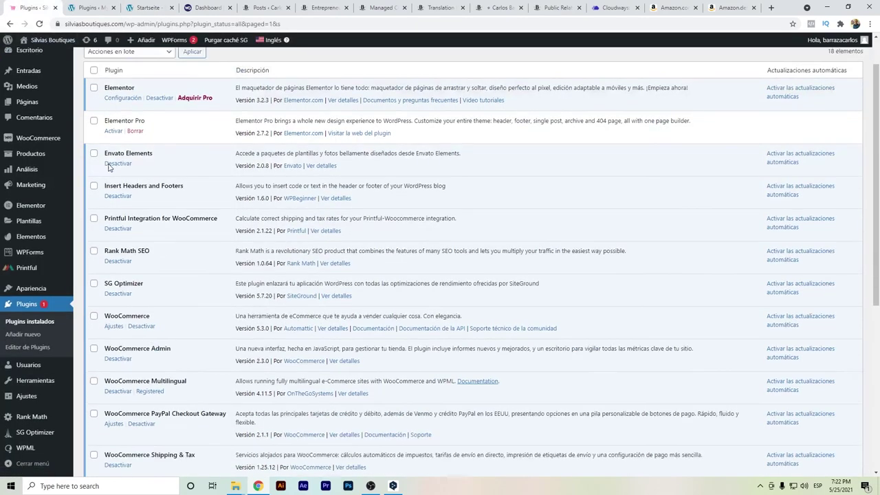
scroll(109, 165, "down", 3)
- Open the silviasboutiques.com homepage in a new tab and switch it to the English version
mouse_move(66, 68)
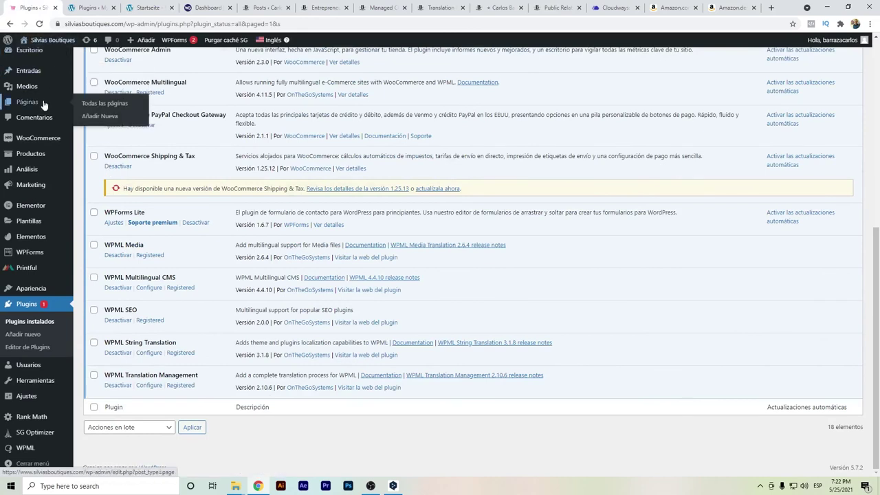
mouse_move(49, 39)
right_click(52, 56)
left_click(75, 58)
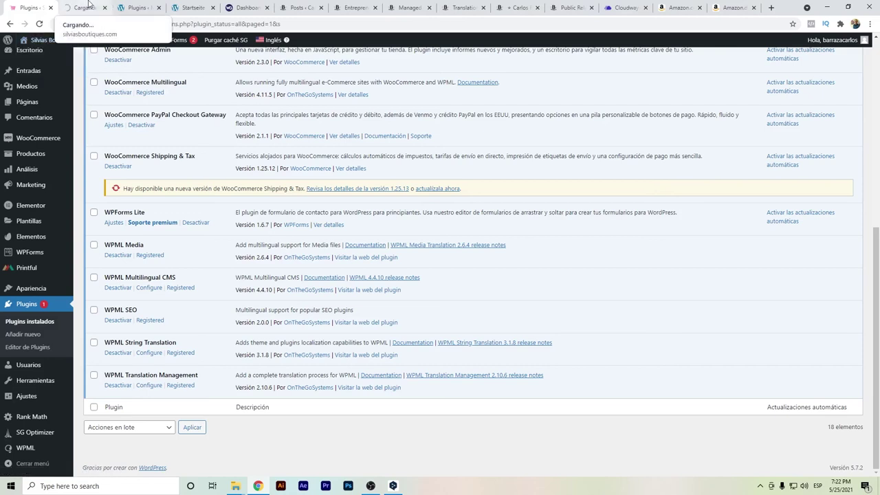
left_click(87, 7)
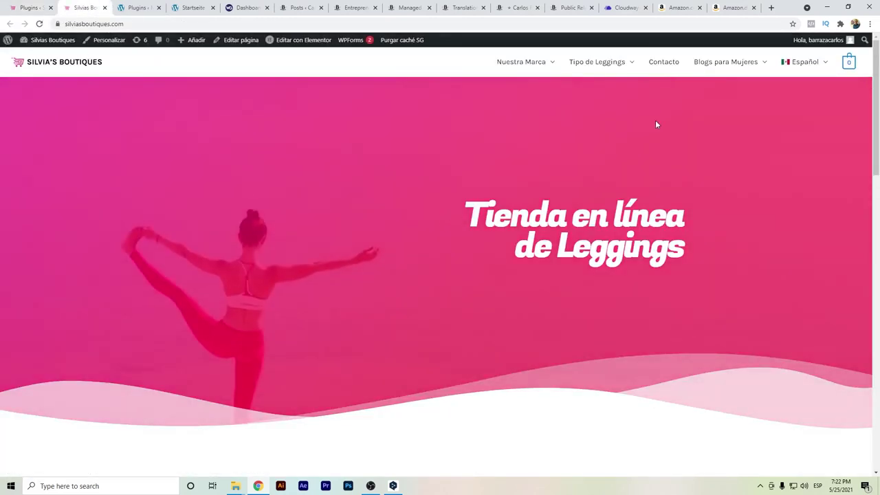
mouse_move(814, 65)
left_click(808, 92)
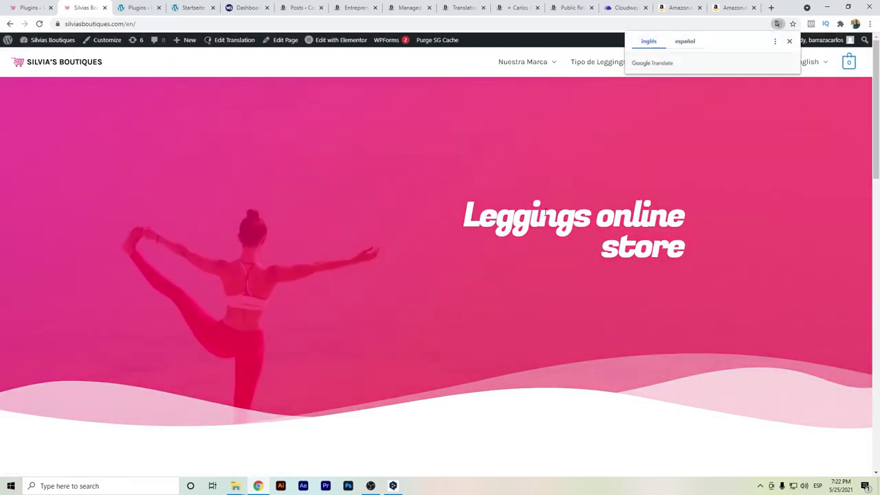
- Open the silviasboutiques.com list of pages in a new tab from the site's administration area
key("ctrl+shift+Tab")
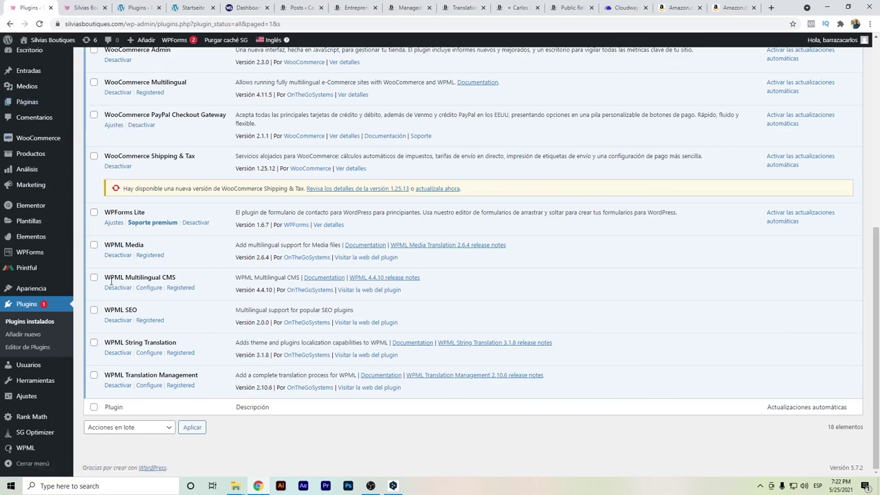
right_click(27, 101)
left_click(75, 102)
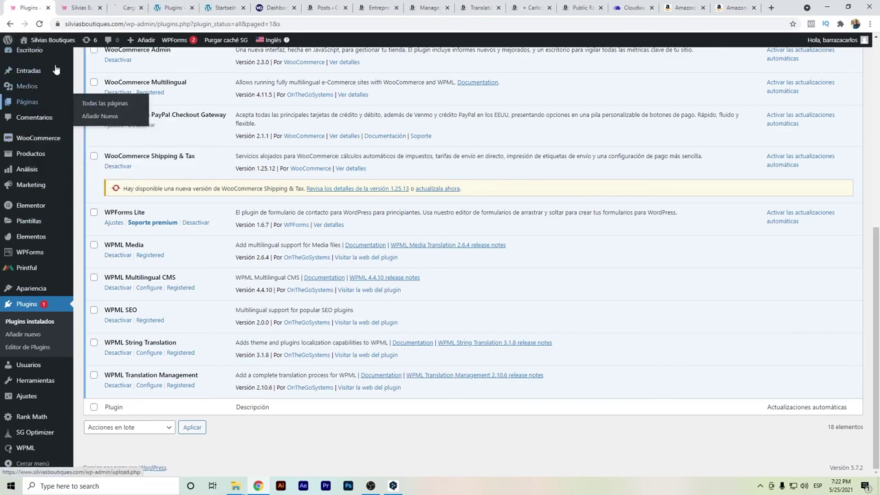
left_click(128, 7)
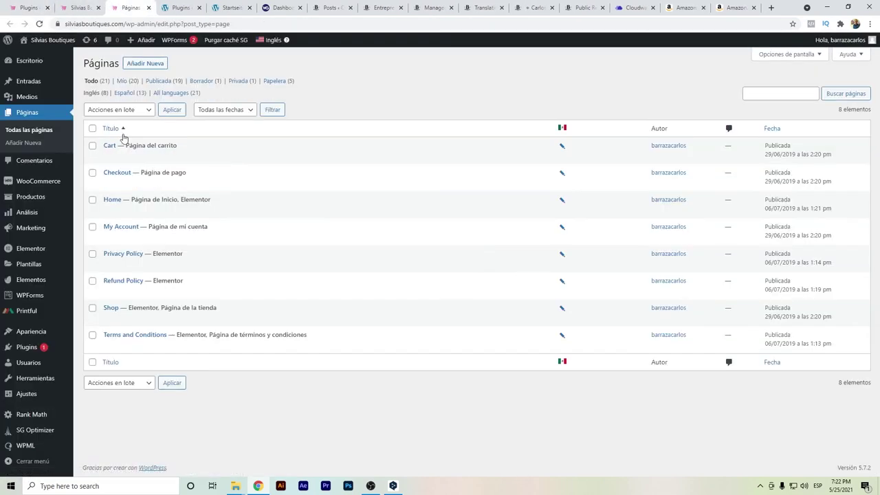
- Deactivate the WPML Media, Multilingual CMS, SEO, String Translation and Translation Management plugins together on silviasboutiques.com
key("ctrl+1")
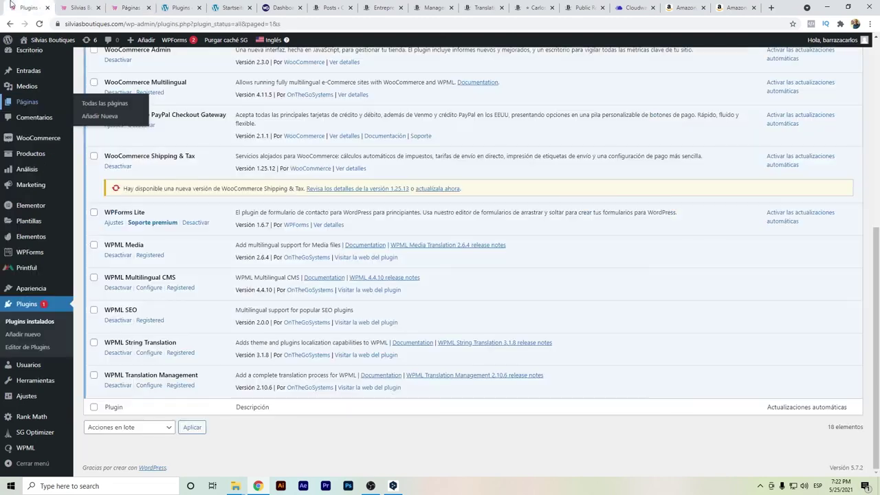
left_click(94, 245)
left_click(93, 277)
left_click(93, 310)
left_click(94, 342)
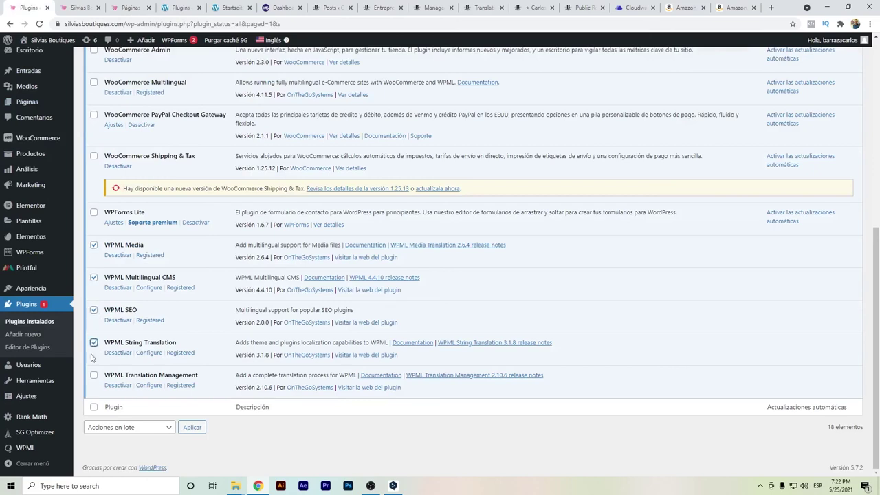
left_click(93, 378)
left_click(117, 427)
left_click(120, 369)
left_click(117, 427)
left_click(132, 379)
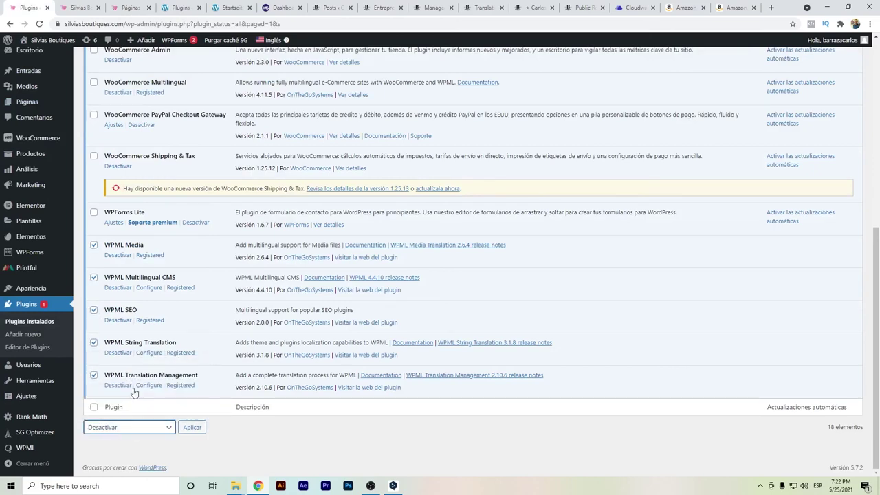
left_click(188, 427)
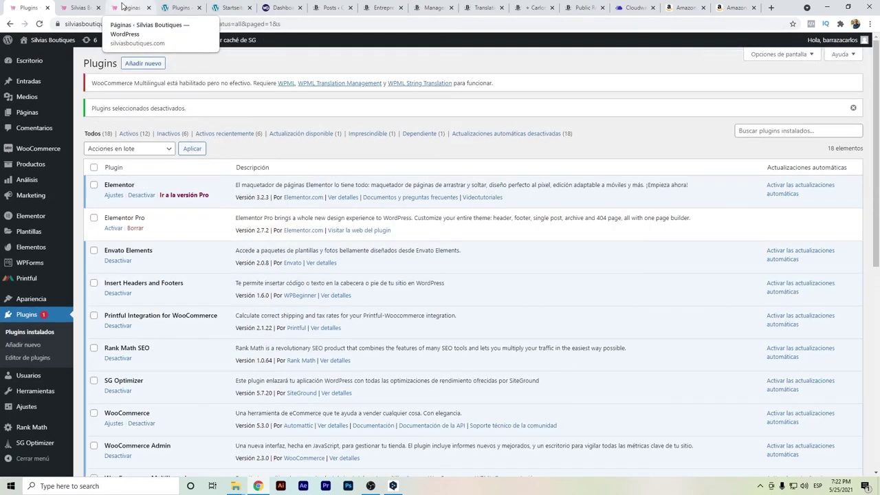
- Reload the silviasboutiques.com list of pages and check it for the original and translated versions with WPML deactivated
left_click(123, 6)
left_click(40, 23)
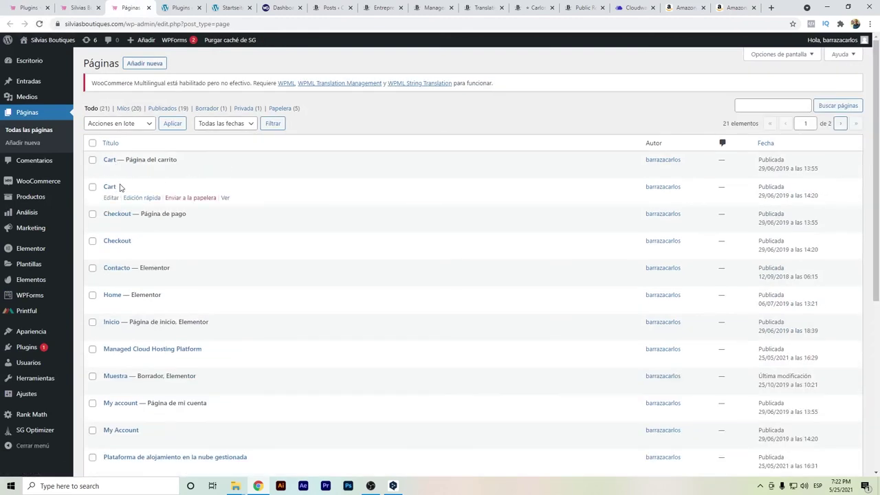
scroll(126, 231, "down", 1)
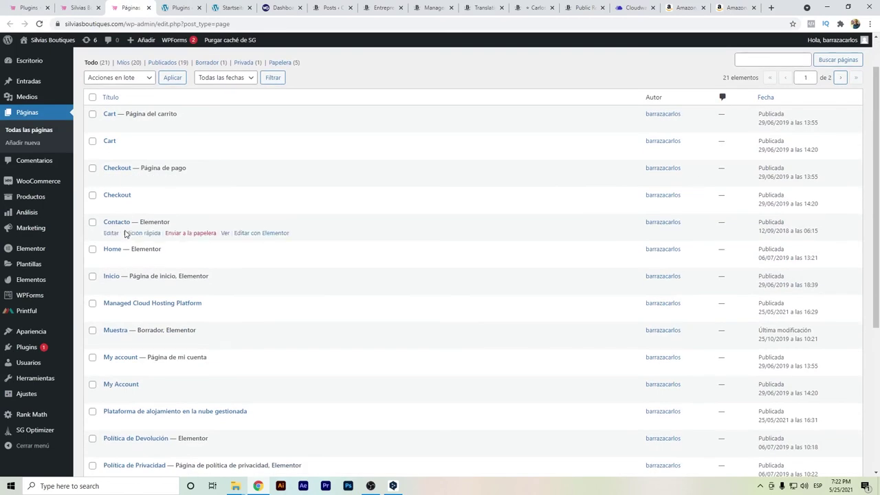
scroll(125, 231, "down", 1)
scroll(125, 232, "down", 1)
scroll(126, 247, "down", 2)
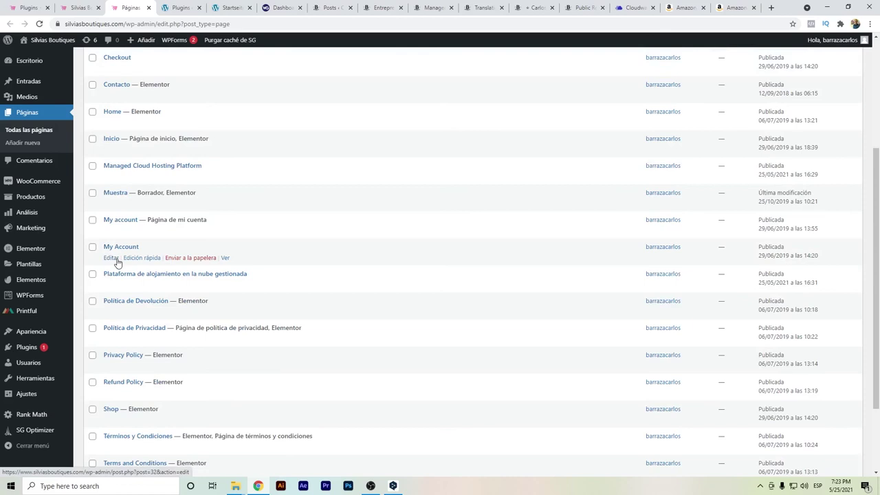
mouse_move(42, 186)
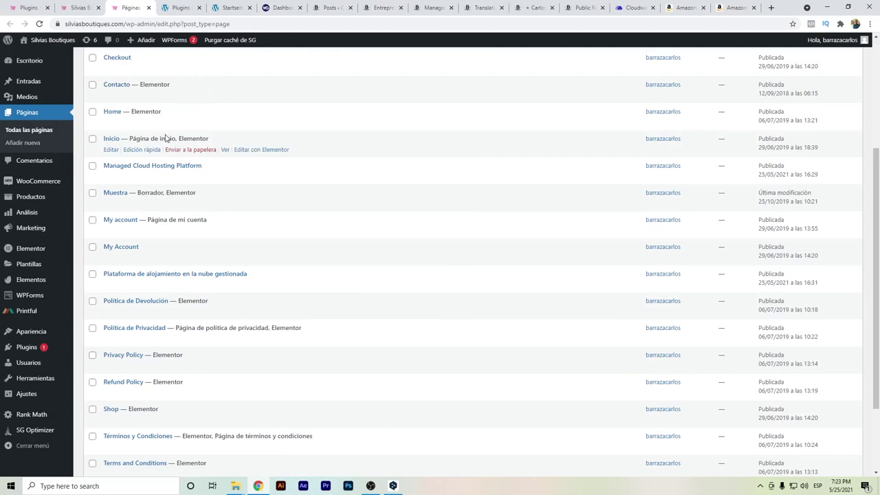
mouse_move(88, 331)
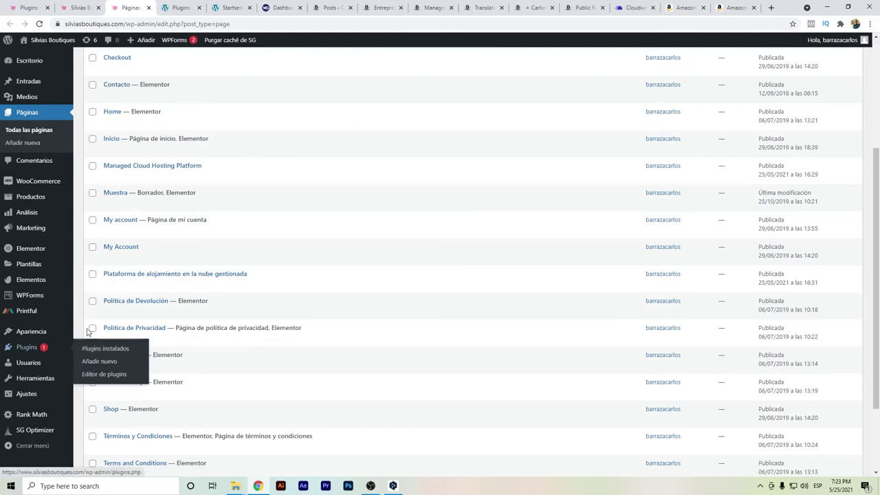
- Reactivate the WPML Media, Multilingual CMS, SEO, String Translation and Translation Management plugins together on silviasboutiques.com
left_click(47, 352)
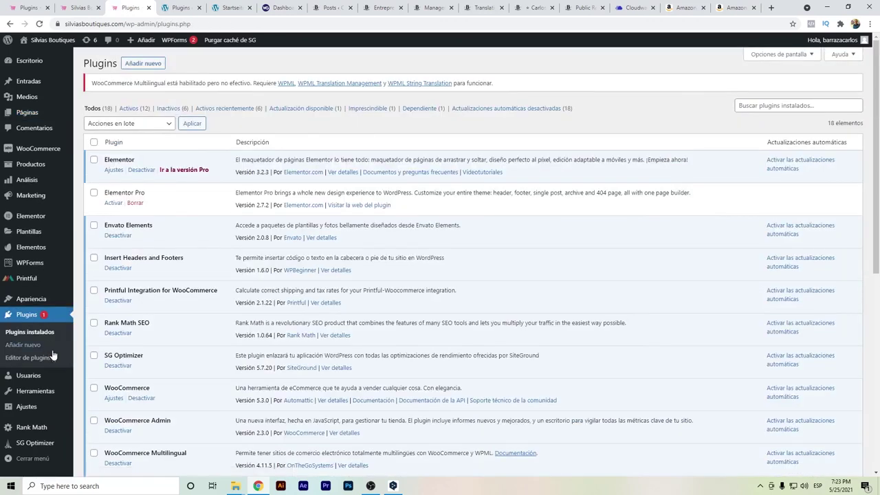
scroll(49, 341, "down", 4)
scroll(108, 331, "down", 3)
left_click(94, 250)
left_click(93, 285)
left_click(94, 317)
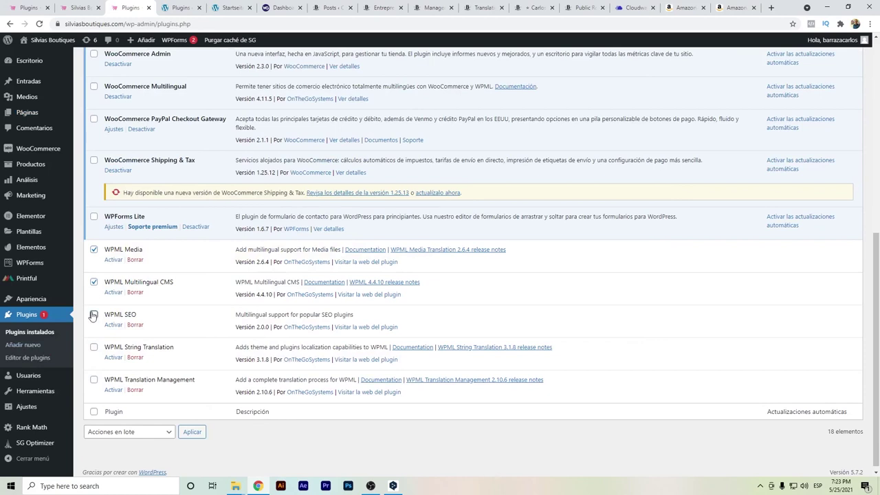
left_click(94, 348)
left_click(93, 380)
left_click(144, 432)
left_click(110, 374)
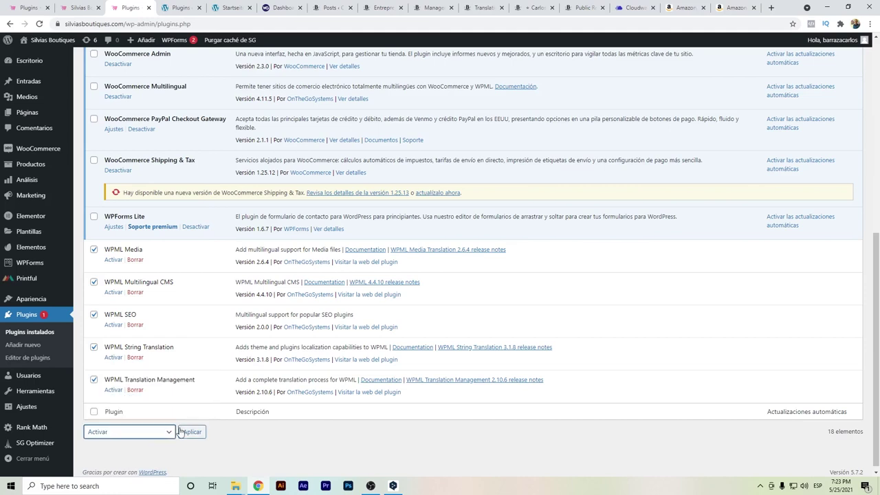
left_click(187, 432)
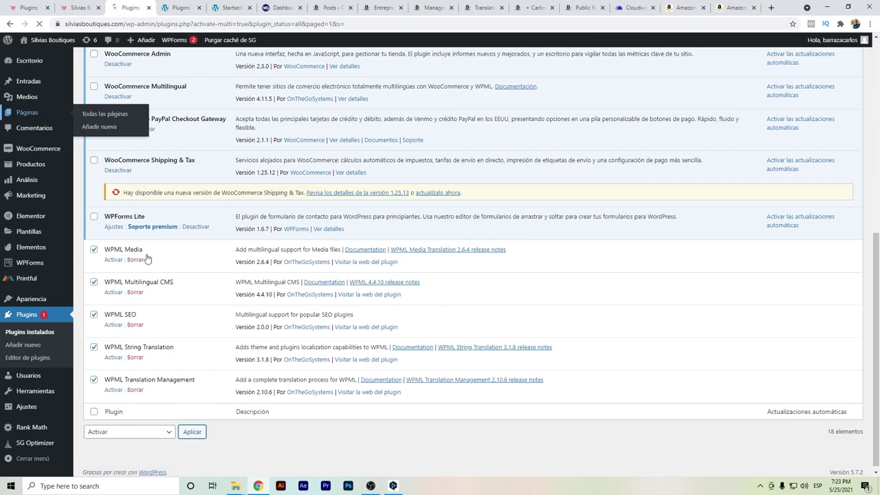
- Open the silviasboutiques.com list of pages in a new tab to check it with WPML active again
scroll(154, 381, "up", 3)
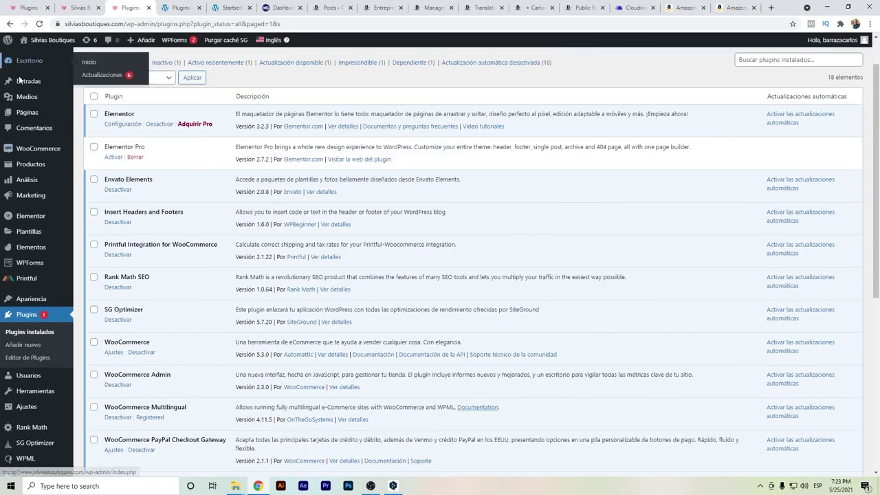
right_click(33, 112)
left_click(69, 121)
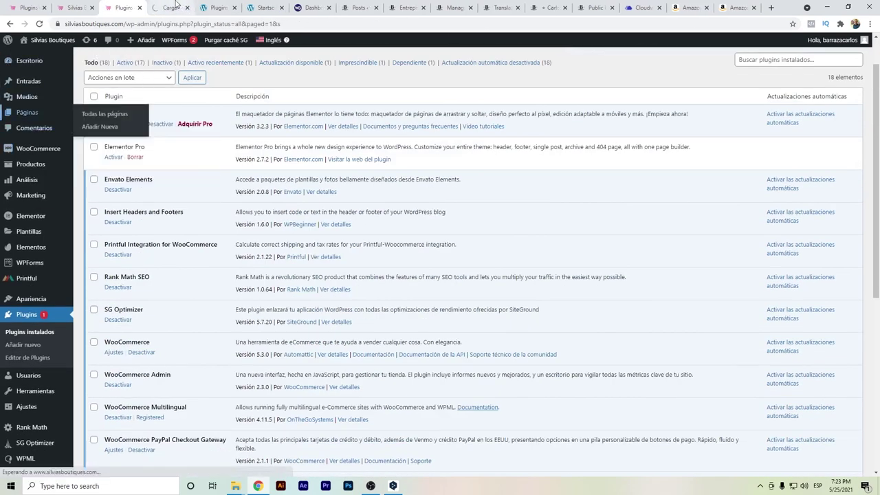
left_click(175, 5)
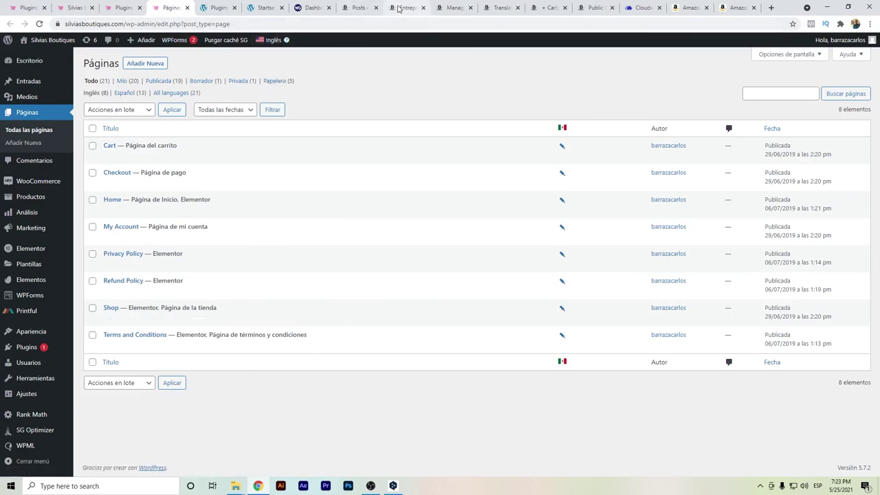
- View the page source of the German sicherty.com homepage and highlight its canonical link line
left_click(265, 7)
right_click(321, 105)
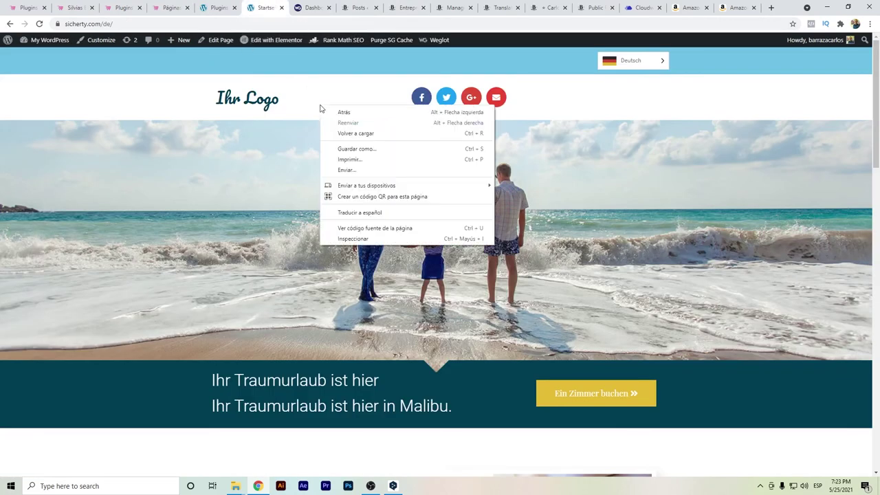
left_click(337, 228)
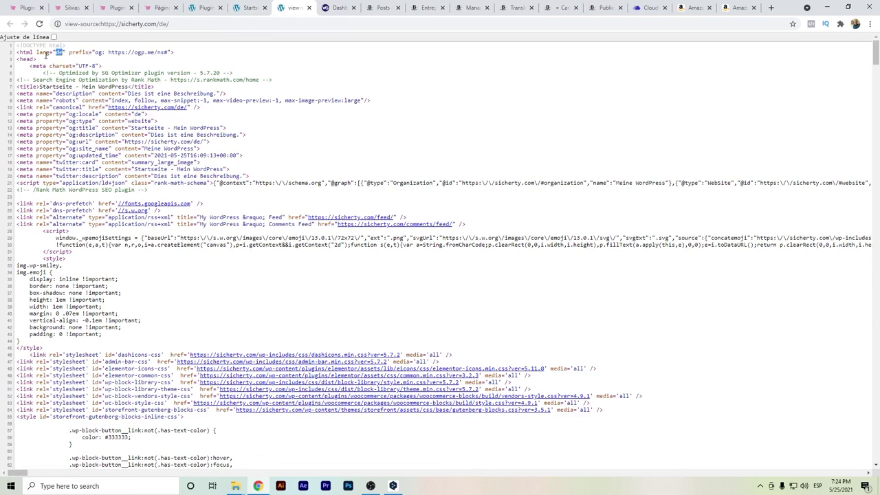
left_click(247, 7)
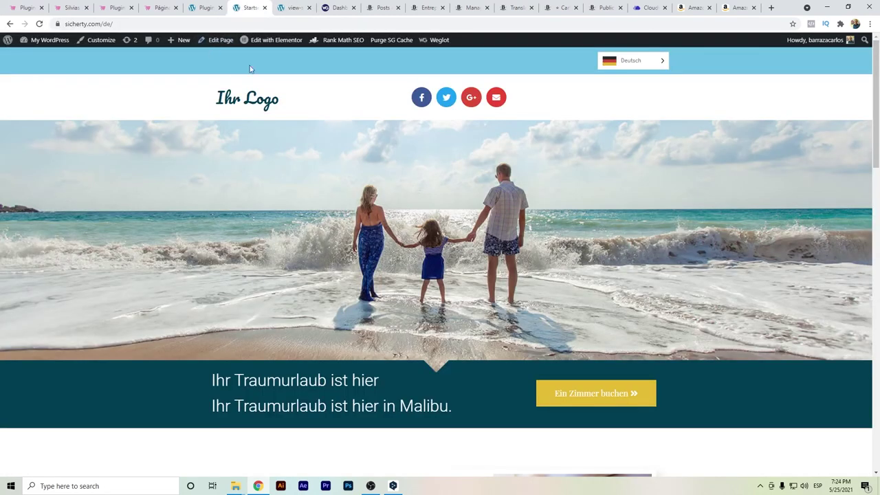
left_click(294, 7)
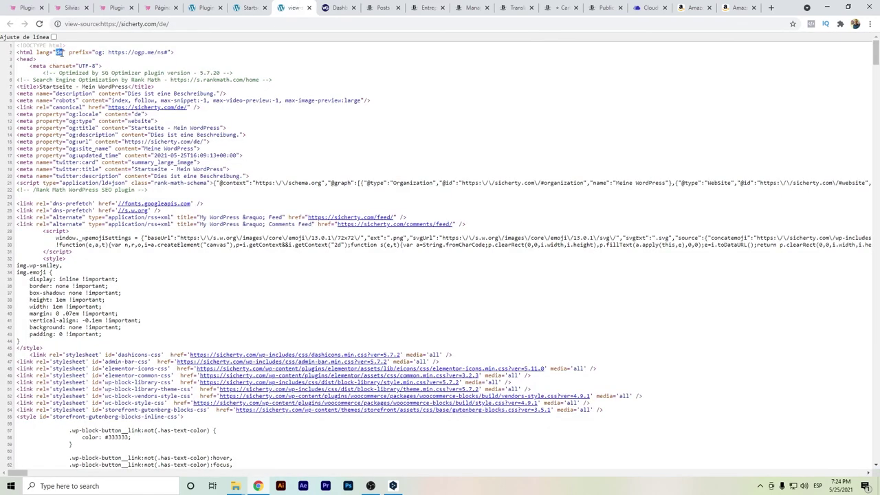
left_click_drag(17, 107, 221, 111)
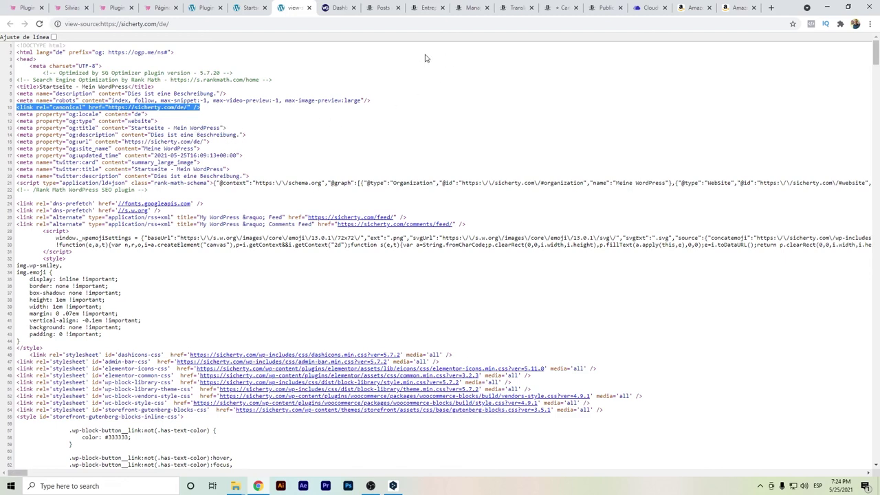
- View the page source of the French "Entrepreneur vs Intrapreneur" post and highlight the "en" hreflang value in its alternate links
left_click(429, 7)
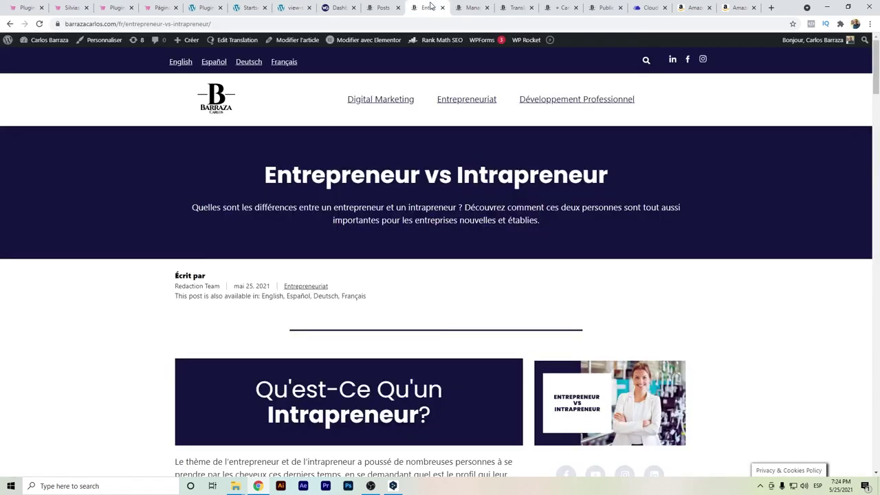
right_click(144, 105)
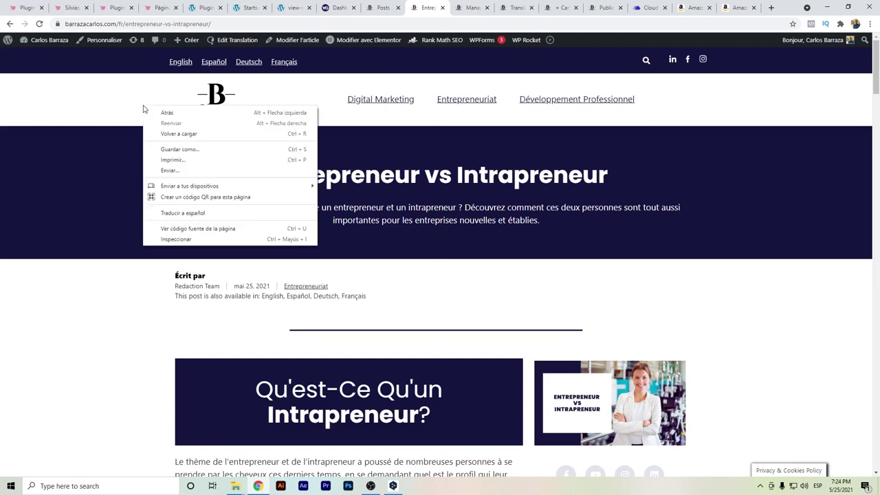
left_click(189, 234)
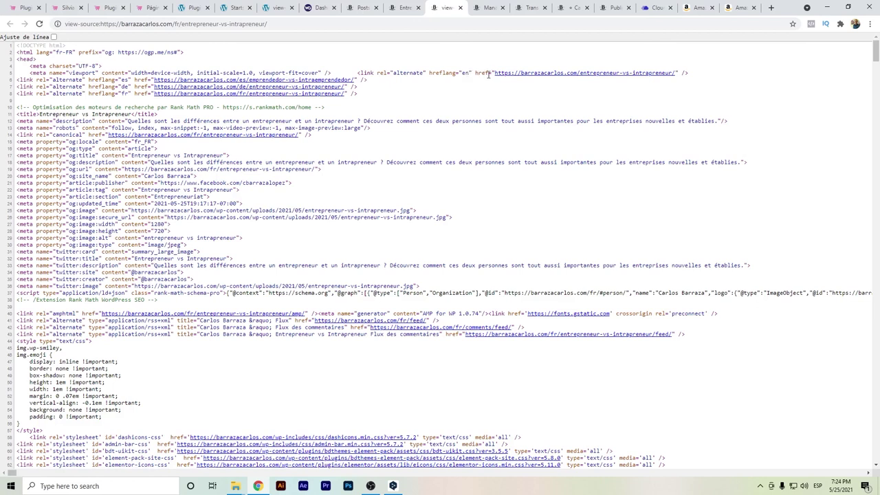
double_click(465, 72)
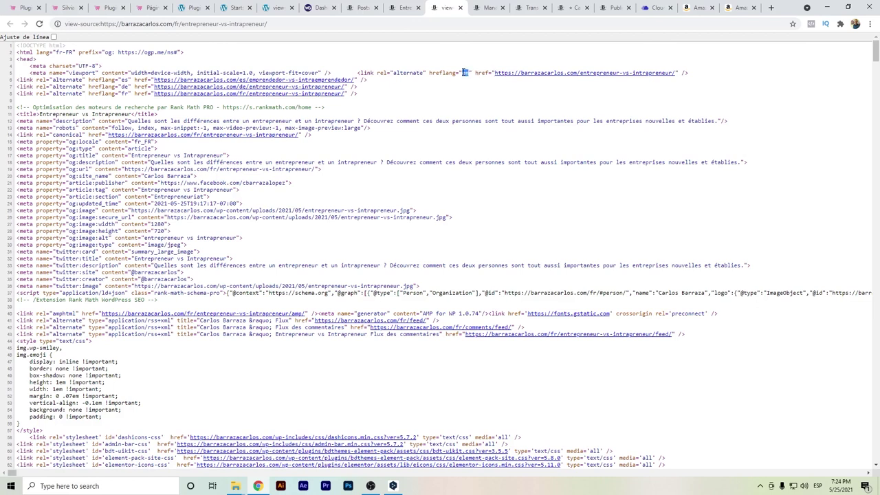